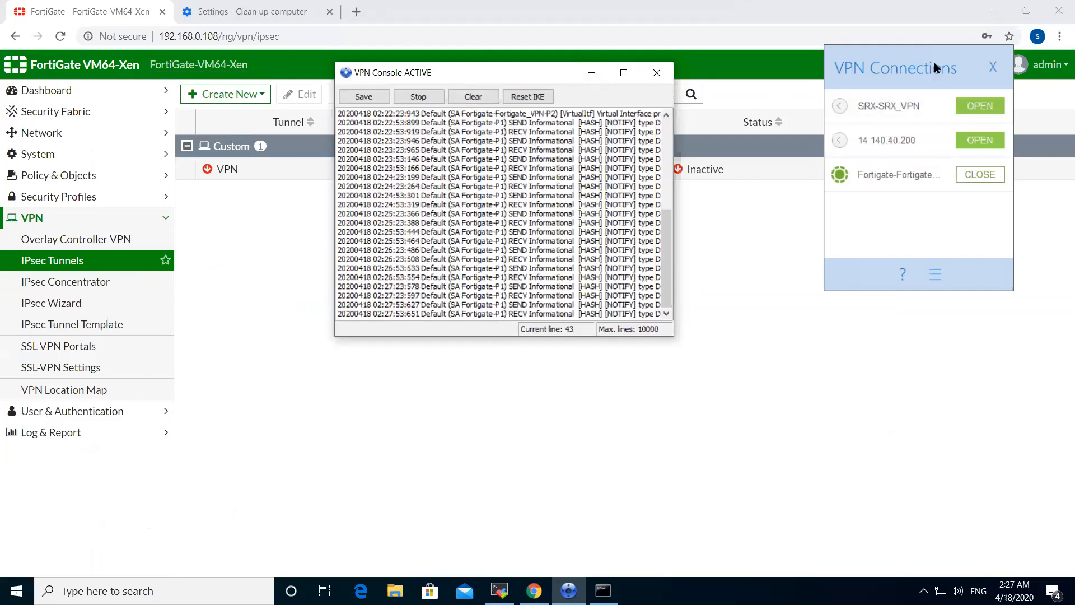
Step: Clear the VPN console log and minimize the console, keeping the VPN connections panel clear of it
{"action": "left_click_drag", "start_coordinate": [919, 79], "coordinate": [898, 171]}
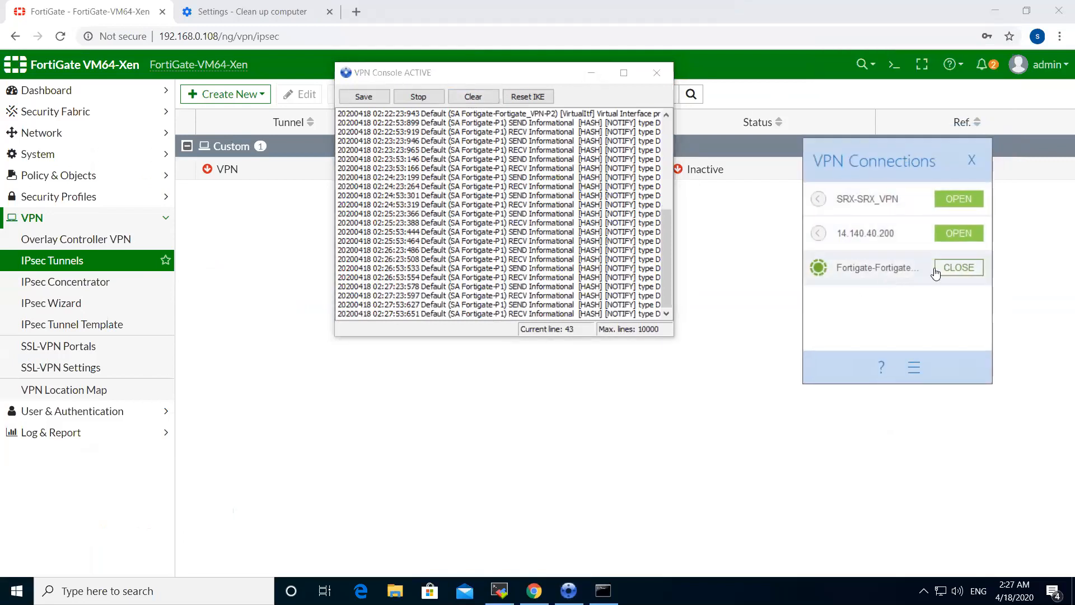
{"action": "left_click", "coordinate": [473, 97]}
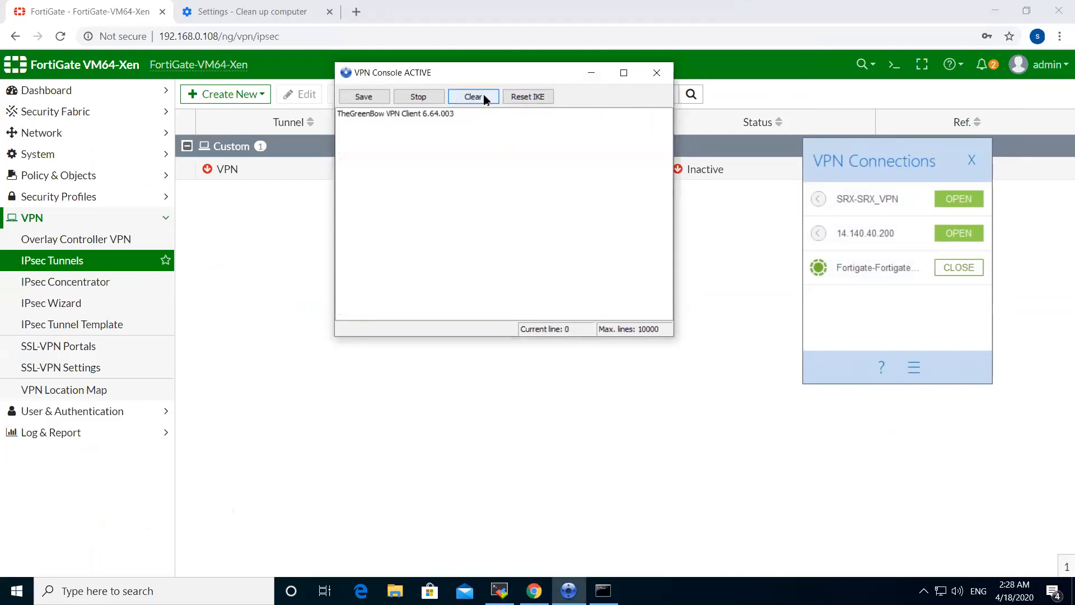
{"action": "left_click", "coordinate": [590, 79]}
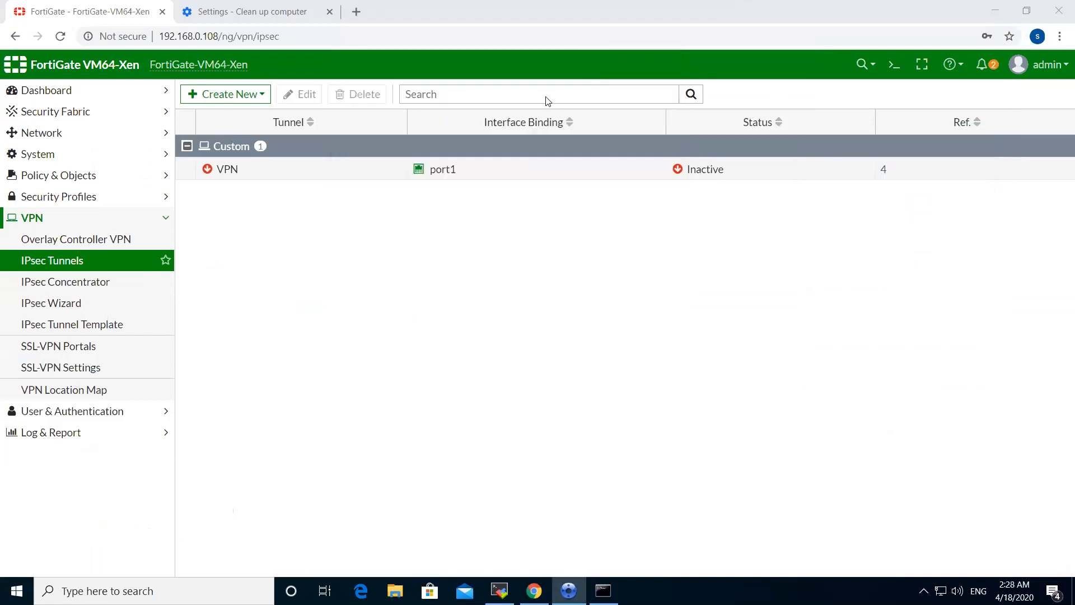
Step: Open the FortiGate network interfaces list and examine the IP address details of port2
{"action": "left_click", "coordinate": [134, 220]}
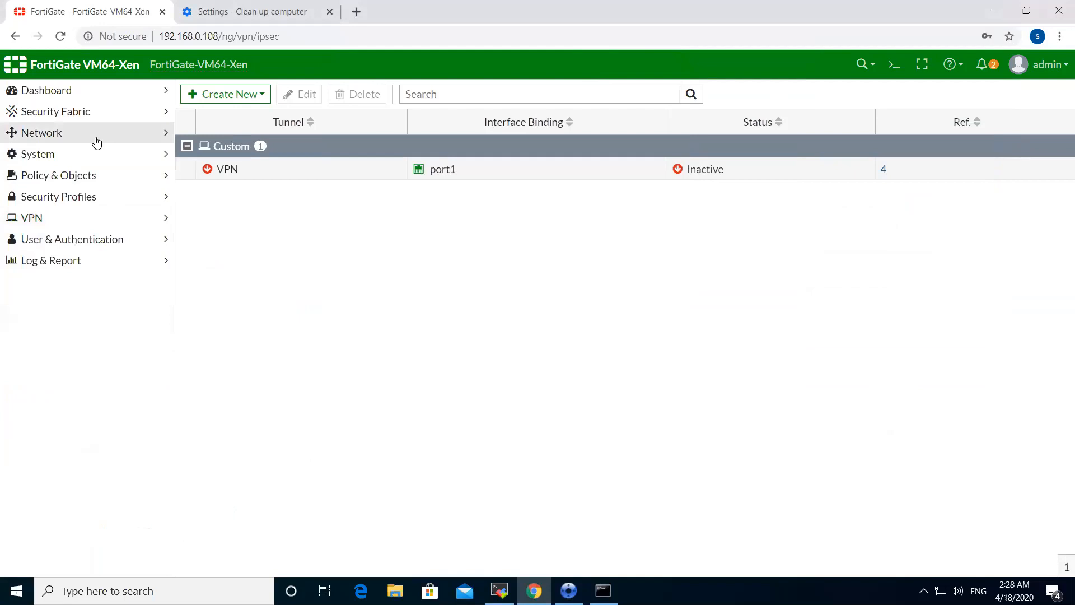
{"action": "left_click", "coordinate": [95, 138]}
{"action": "left_click", "coordinate": [84, 163]}
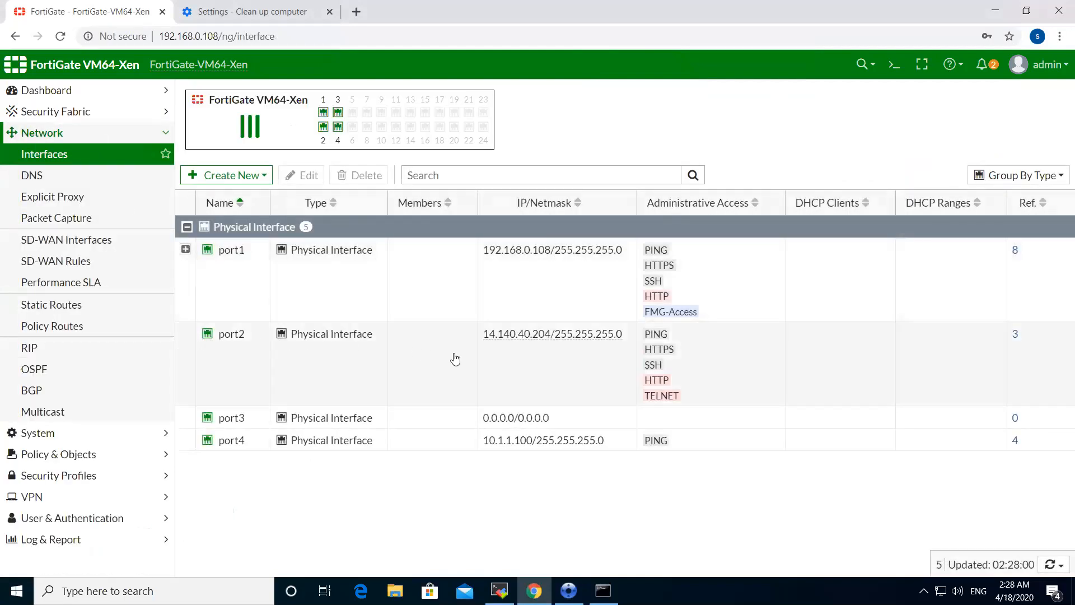
{"action": "left_click", "coordinate": [269, 358]}
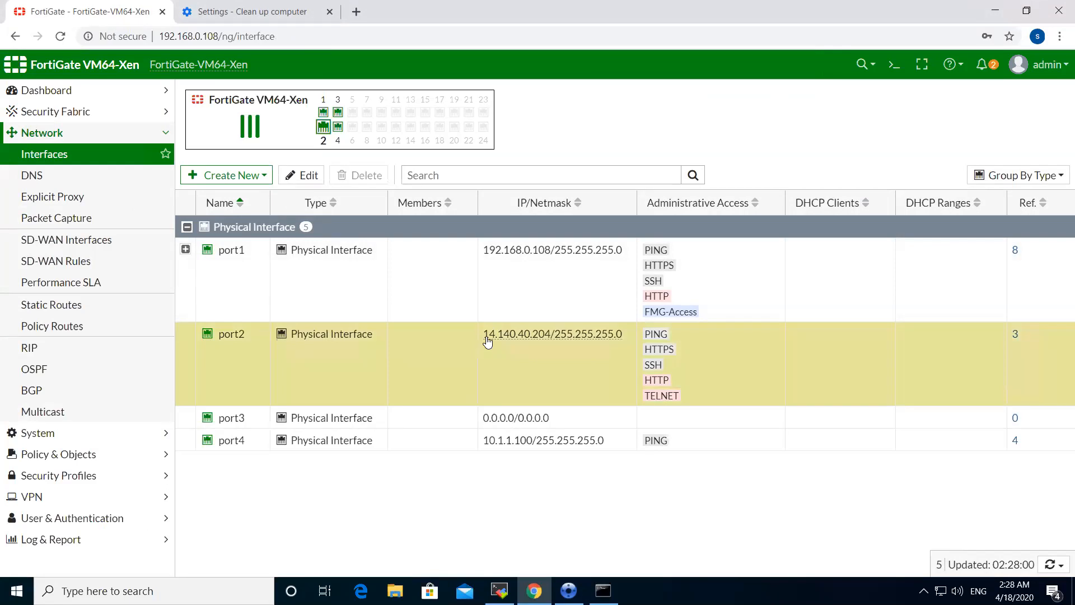
{"action": "mouse_move", "coordinate": [512, 340]}
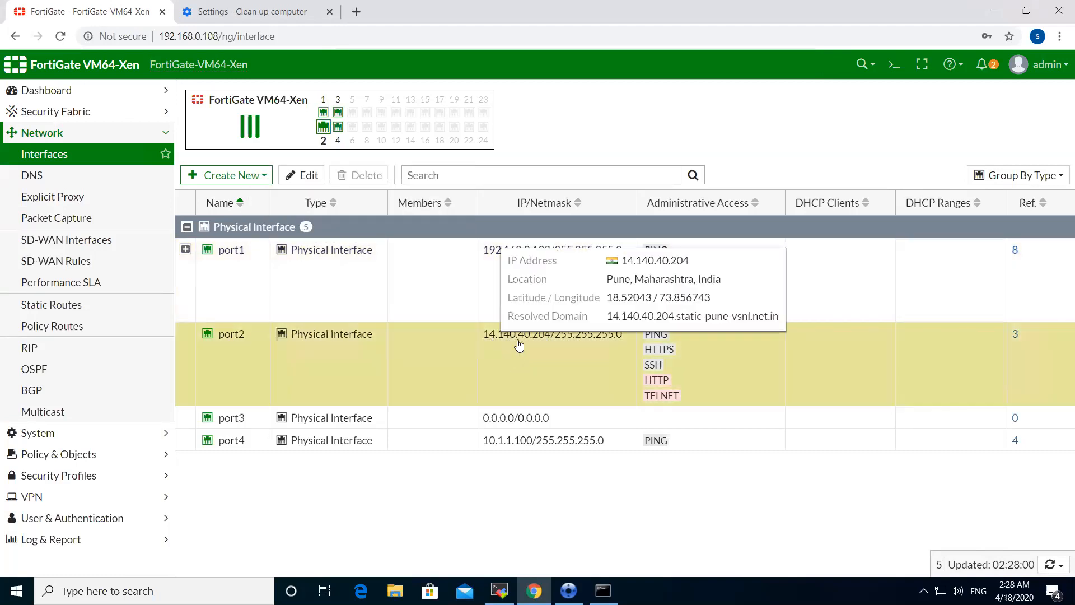
Step: Open the custom IPsec tunnel named VPN for editing
{"action": "left_click", "coordinate": [127, 134]}
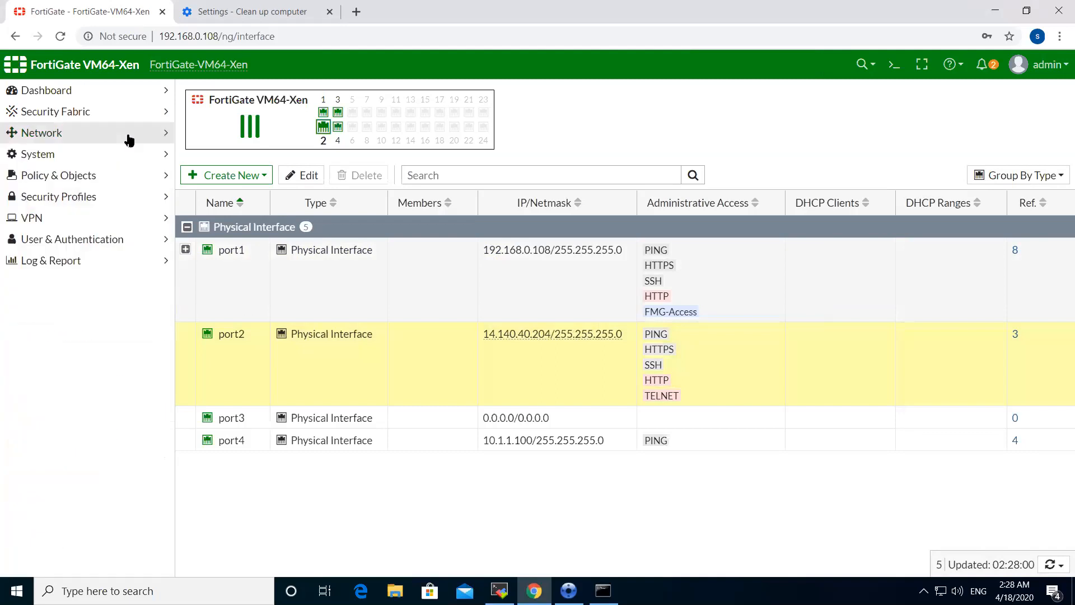
{"action": "left_click", "coordinate": [84, 218]}
{"action": "left_click", "coordinate": [81, 260]}
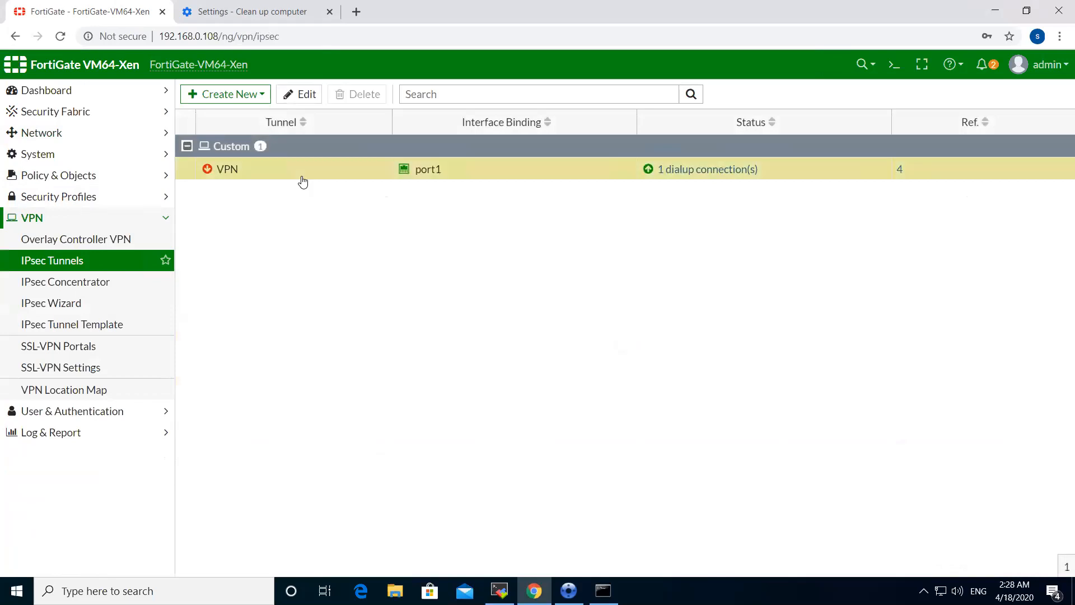
{"action": "left_click", "coordinate": [303, 96]}
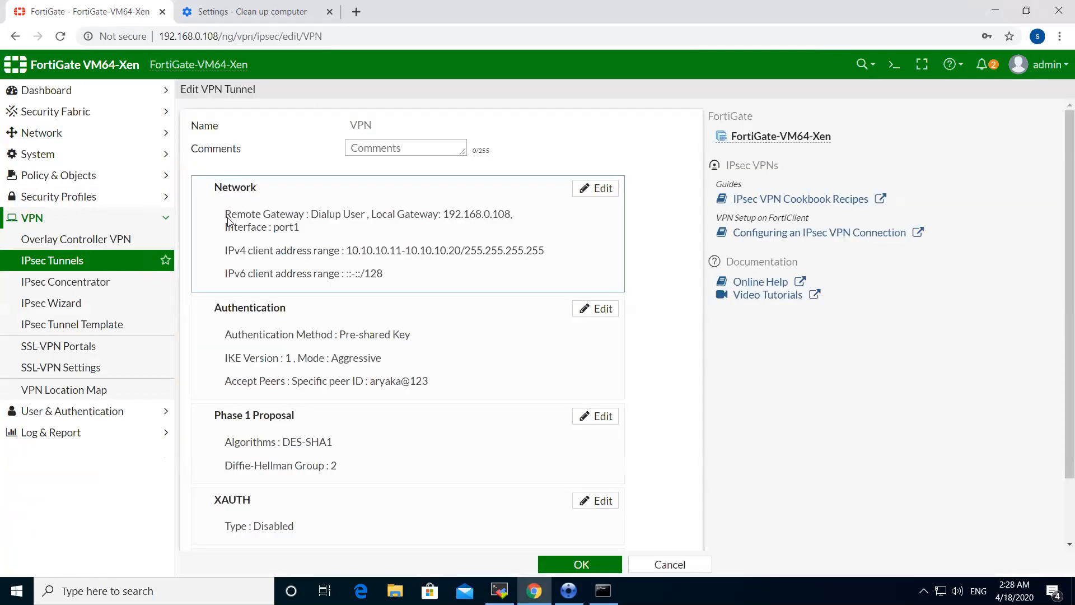
Step: Review the tunnel's Network settings, including the local gateway, IPv4 client address range, split tunnel networks and dead peer detection
{"action": "left_click", "coordinate": [466, 240]}
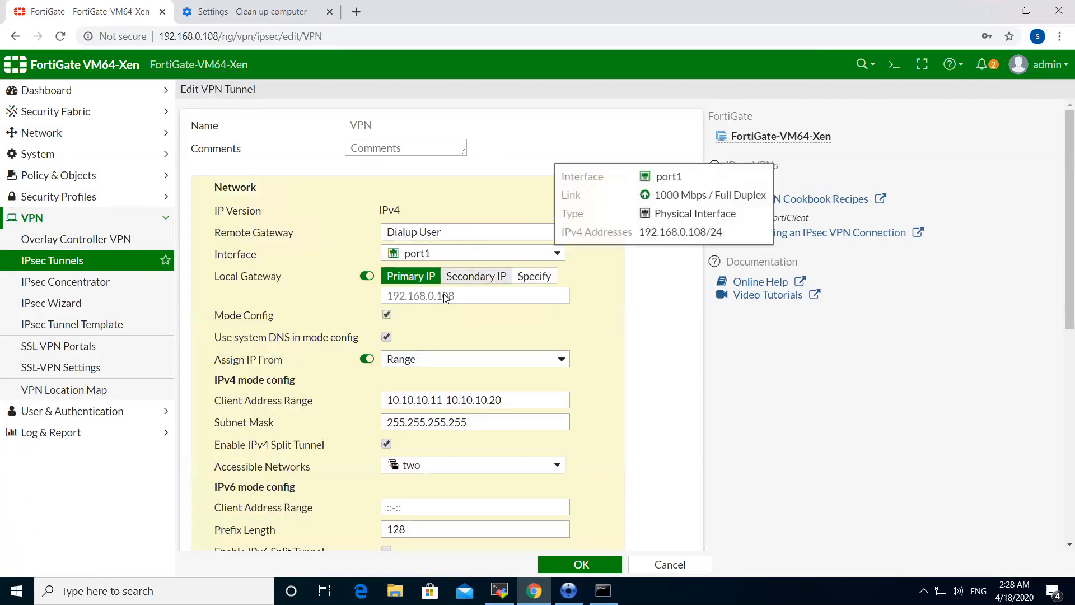
{"action": "scroll", "coordinate": [413, 297], "scroll_direction": "down", "scroll_amount": 2}
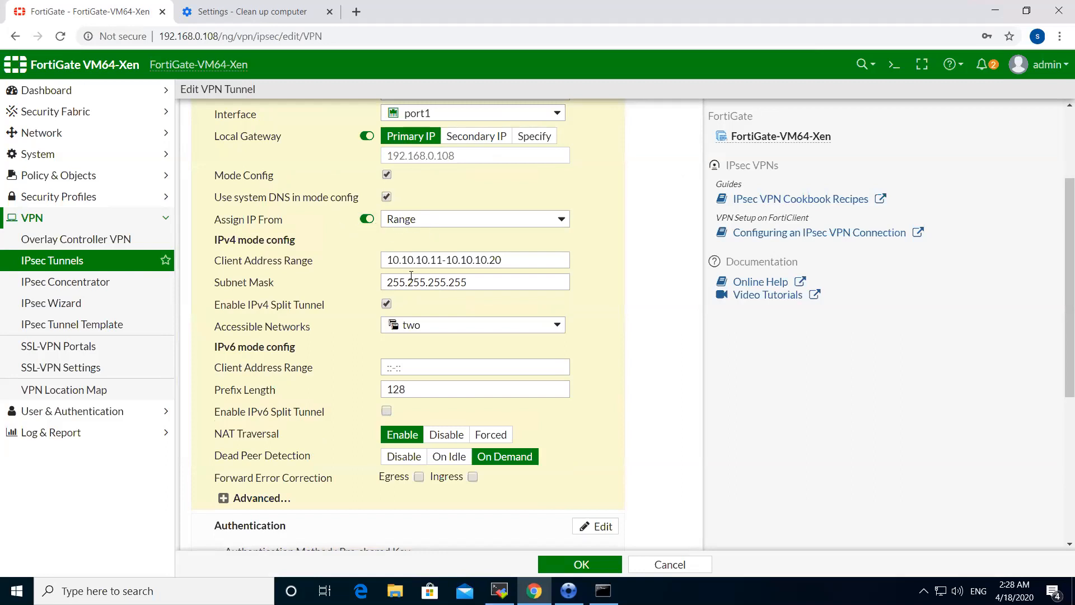
{"action": "left_click_drag", "start_coordinate": [390, 260], "coordinate": [506, 261]}
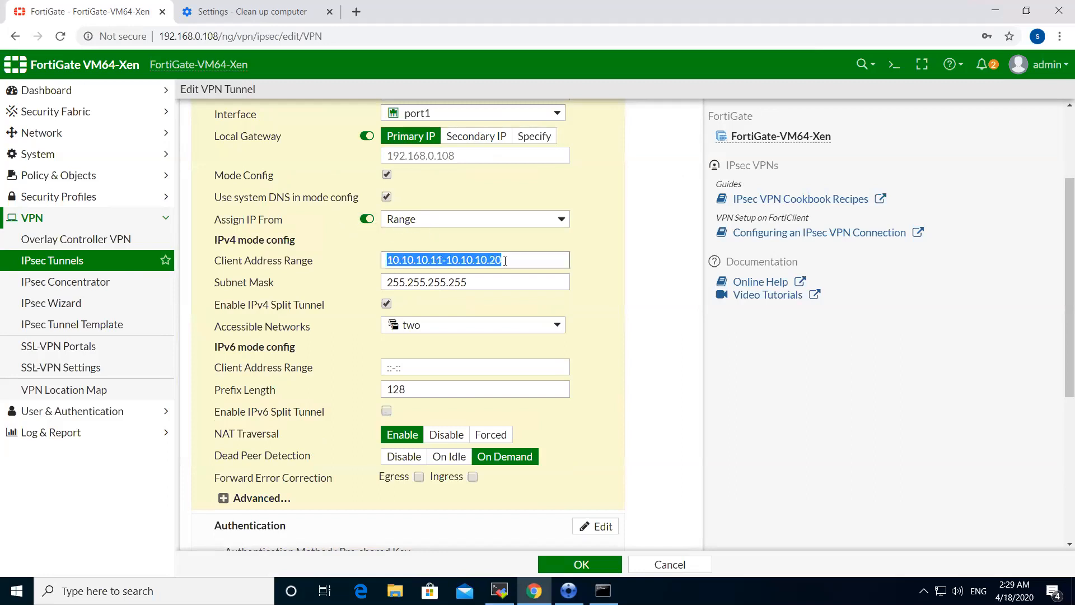
{"action": "double_click", "coordinate": [413, 281]}
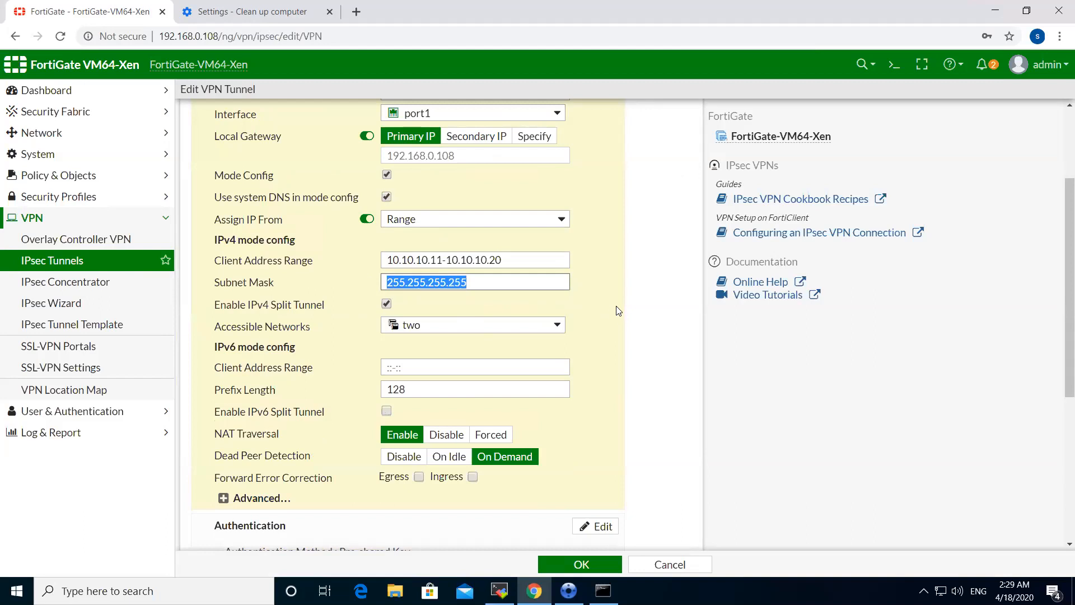
{"action": "left_click", "coordinate": [638, 308]}
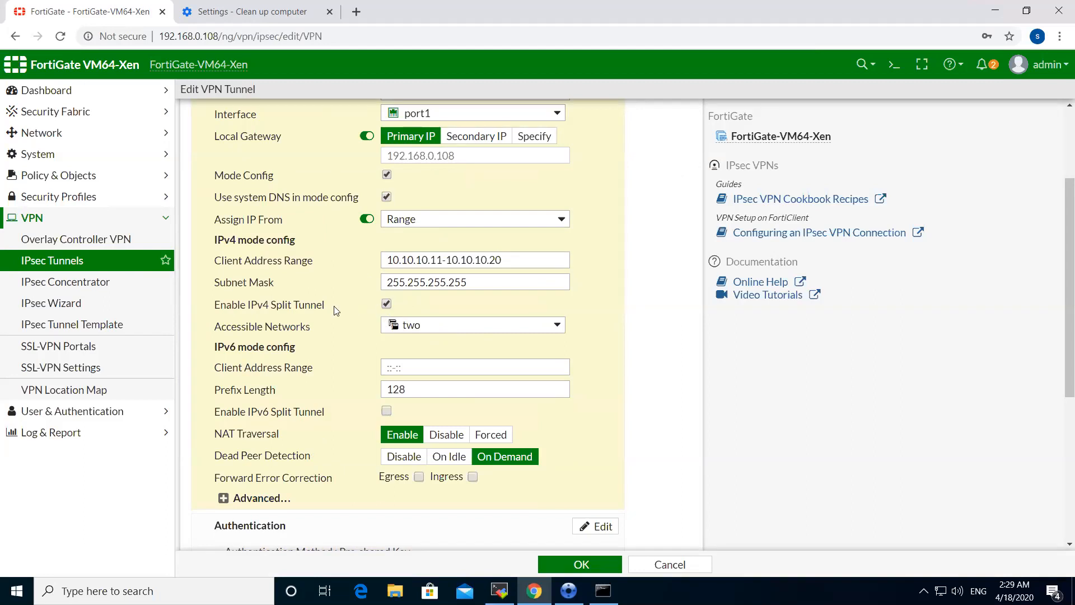
{"action": "mouse_move", "coordinate": [413, 330]}
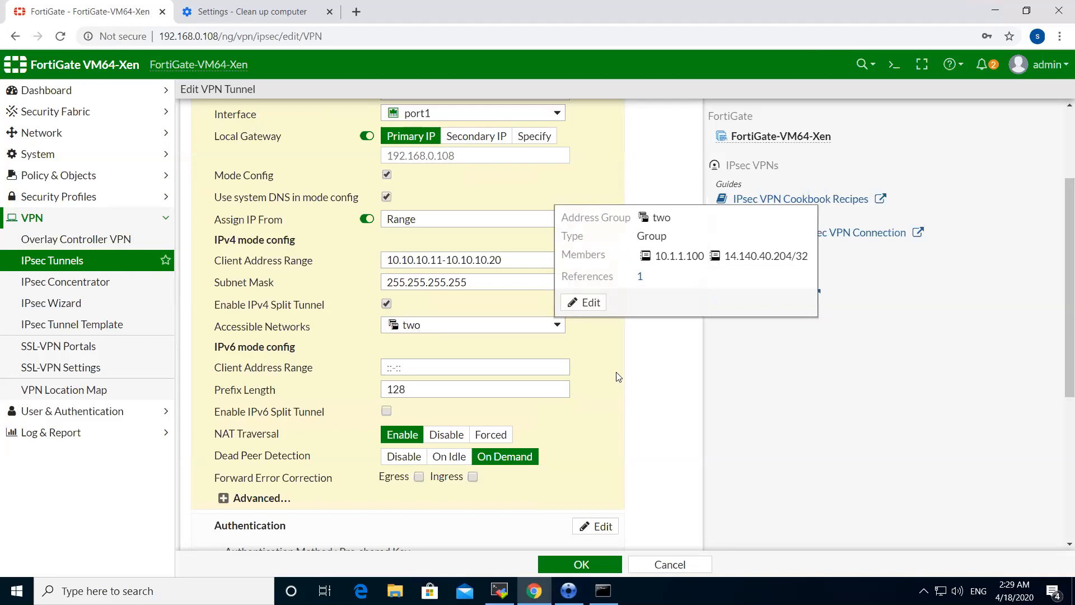
{"action": "scroll", "coordinate": [336, 397], "scroll_direction": "down", "scroll_amount": 1}
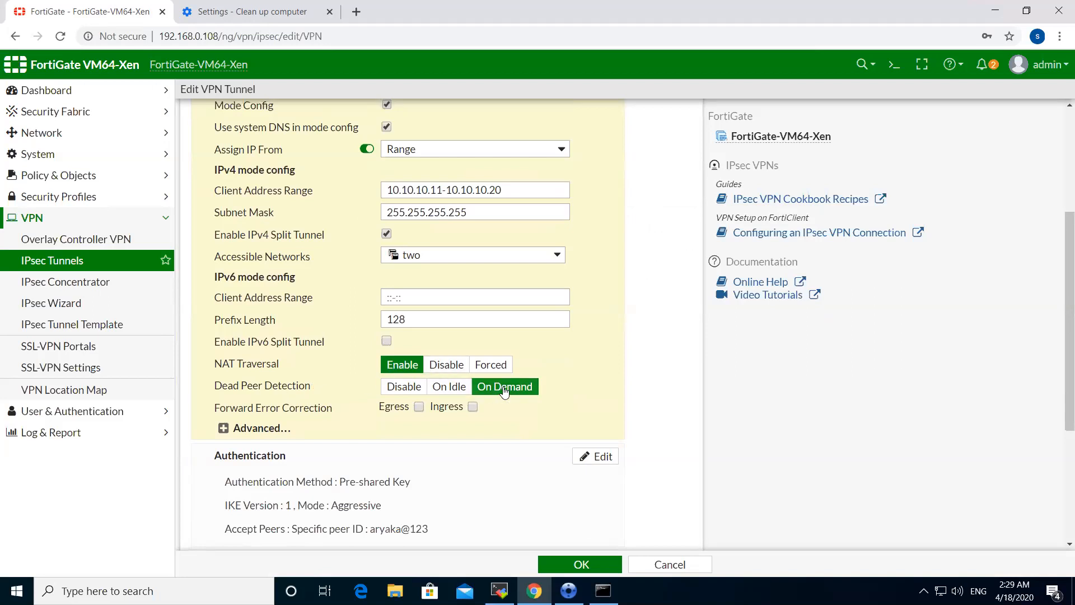
{"action": "scroll", "coordinate": [448, 439], "scroll_direction": "down", "scroll_amount": 1}
Step: Review the tunnel's Authentication settings with the peer ID, and the Phase 1 Proposal with its key lifetime
{"action": "left_click", "coordinate": [443, 437]}
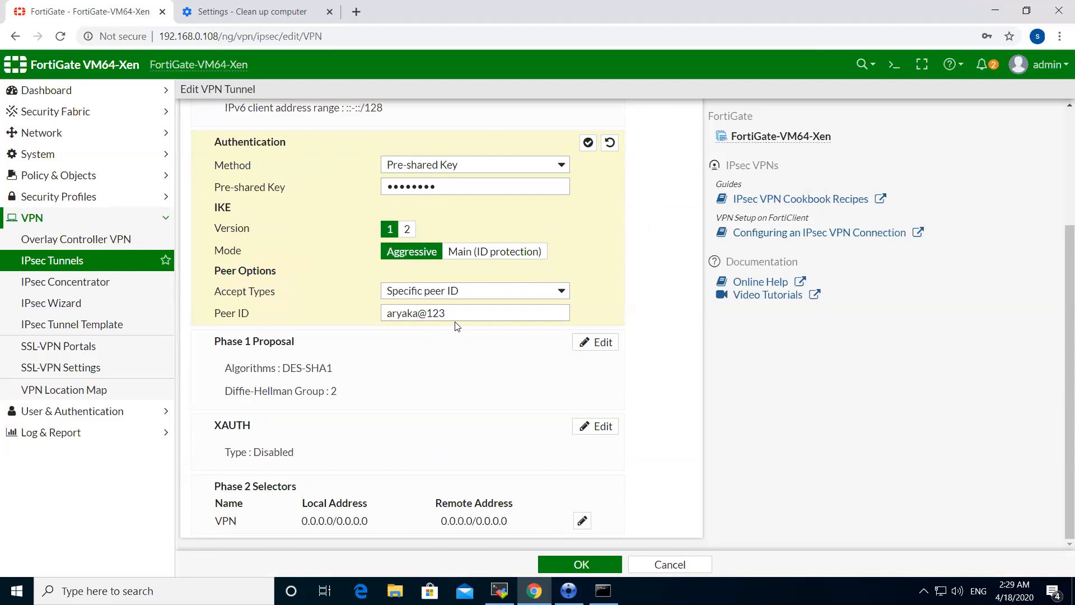
{"action": "left_click_drag", "start_coordinate": [451, 313], "coordinate": [378, 315]}
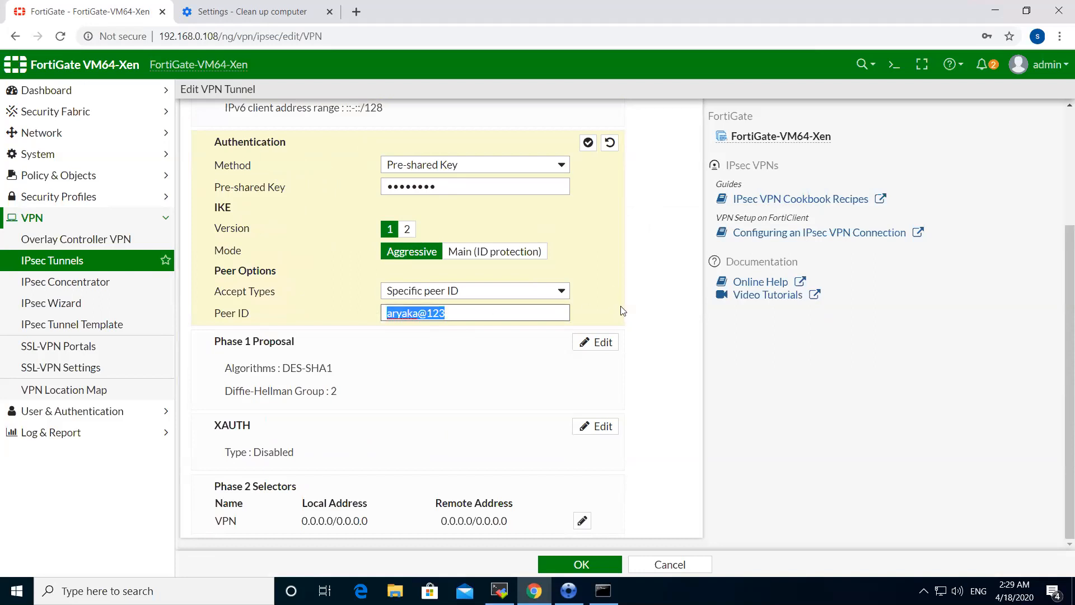
{"action": "left_click", "coordinate": [398, 355]}
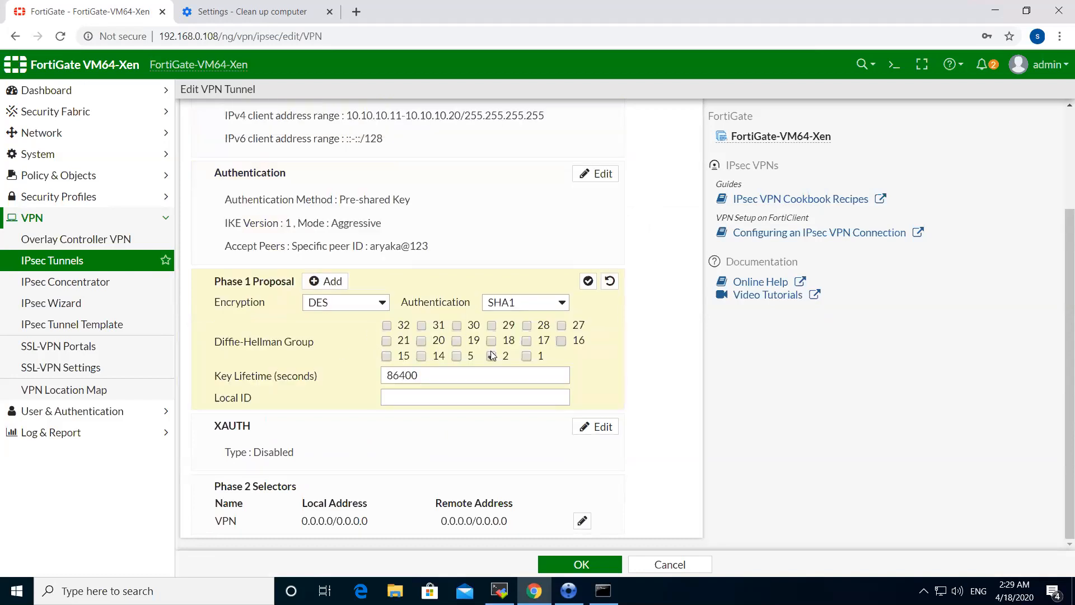
{"action": "double_click", "coordinate": [431, 375]}
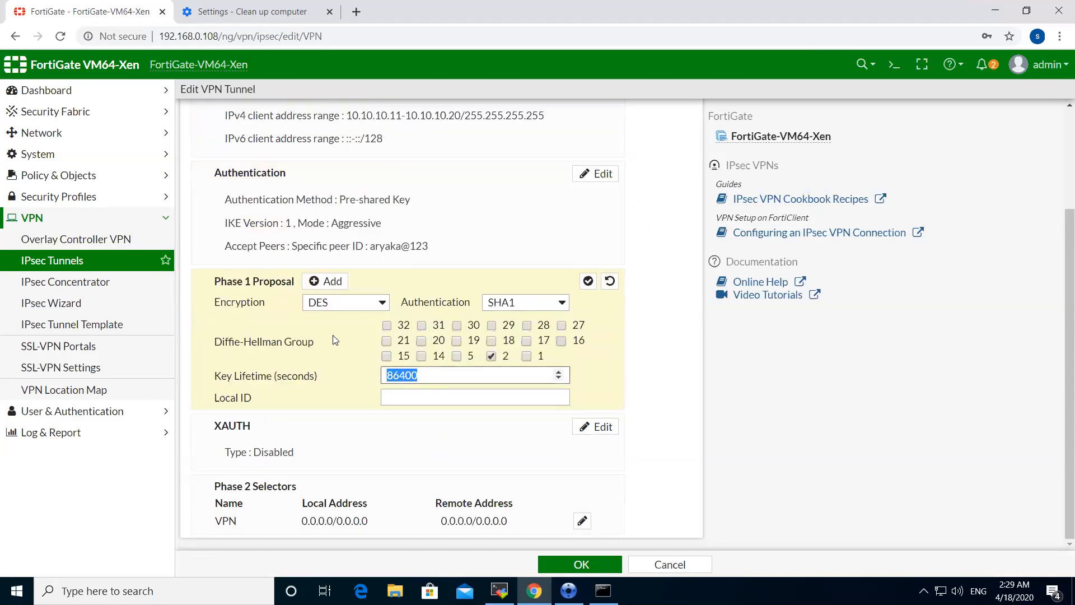
Step: Review the tunnel's XAUTH type and the Phase 2 selector, including its advanced proposal options
{"action": "left_click", "coordinate": [443, 445]}
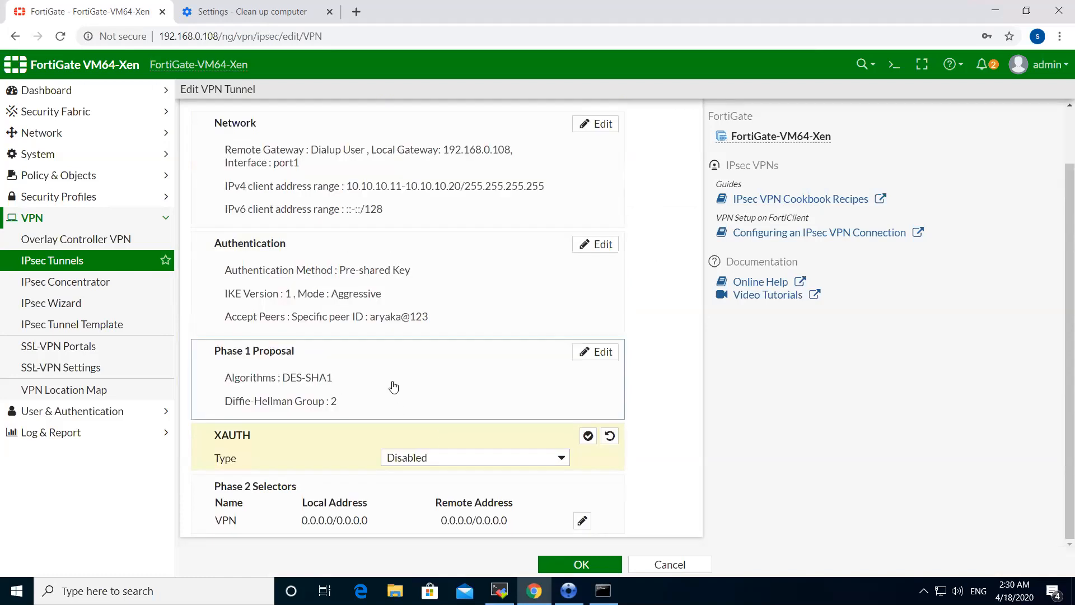
{"action": "left_click", "coordinate": [421, 520]}
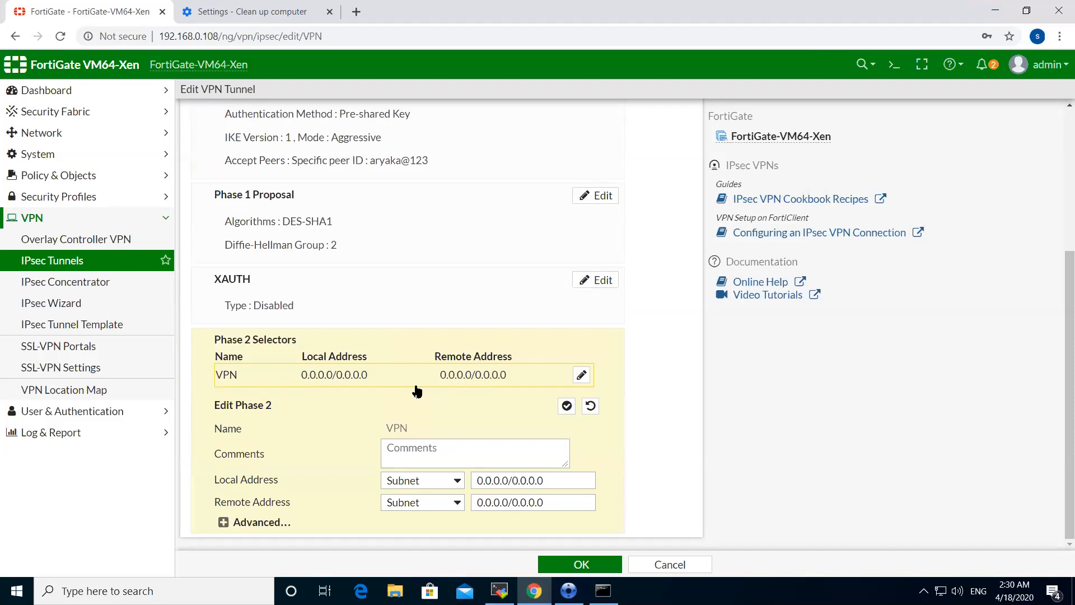
{"action": "left_click", "coordinate": [222, 521]}
{"action": "scroll", "coordinate": [343, 444], "scroll_direction": "down", "scroll_amount": 4}
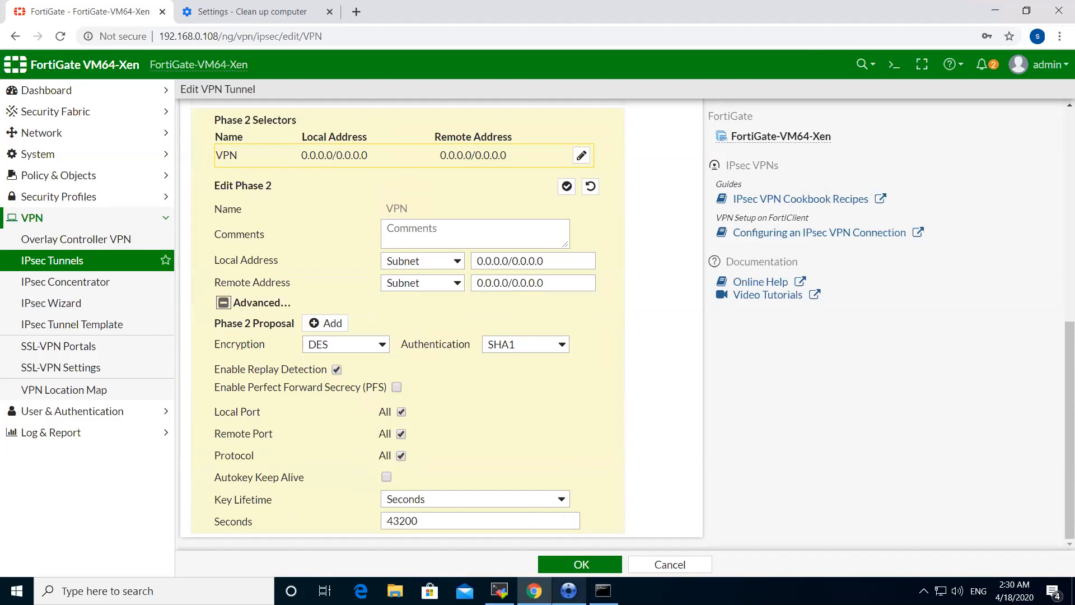
Step: Switch to TheGreenBow VPN Client, close the Fortigate connection and open the configuration panel
{"action": "left_click", "coordinate": [569, 590]}
{"action": "left_click", "coordinate": [490, 97]}
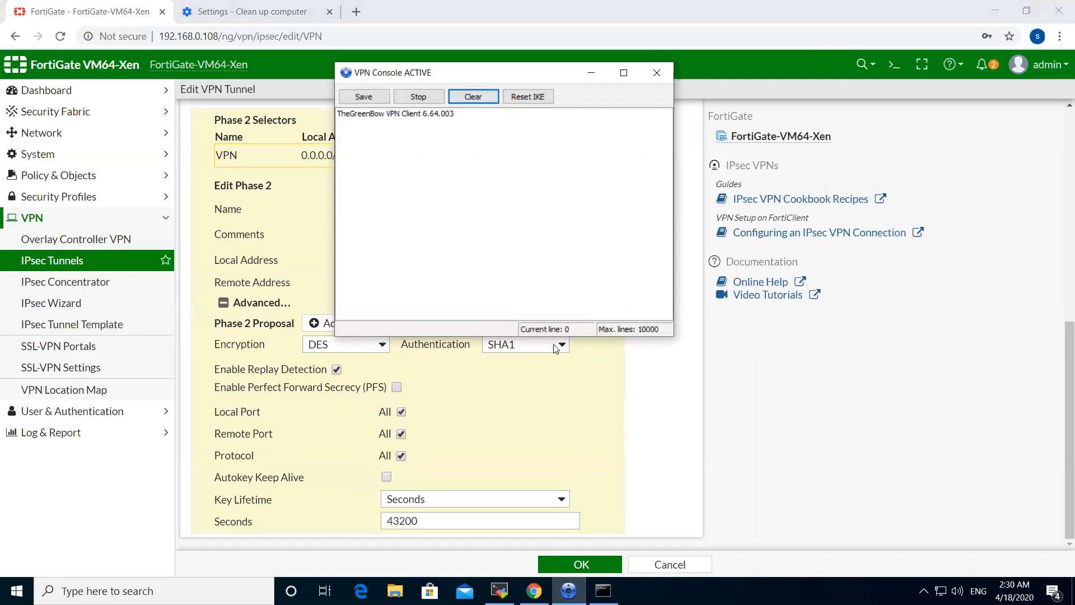
{"action": "left_click", "coordinate": [923, 591]}
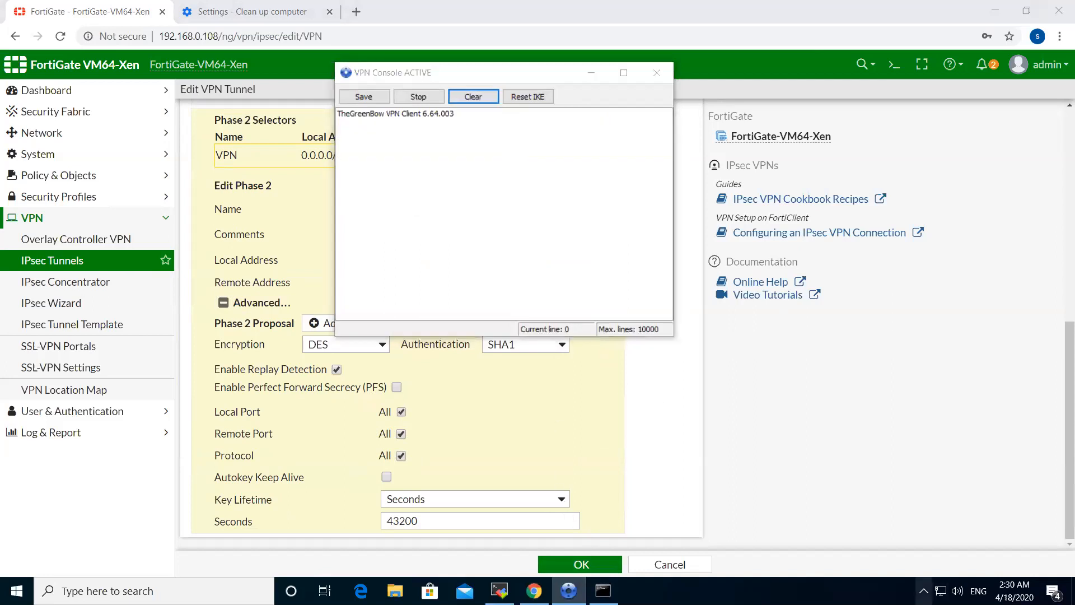
{"action": "left_click", "coordinate": [895, 562]}
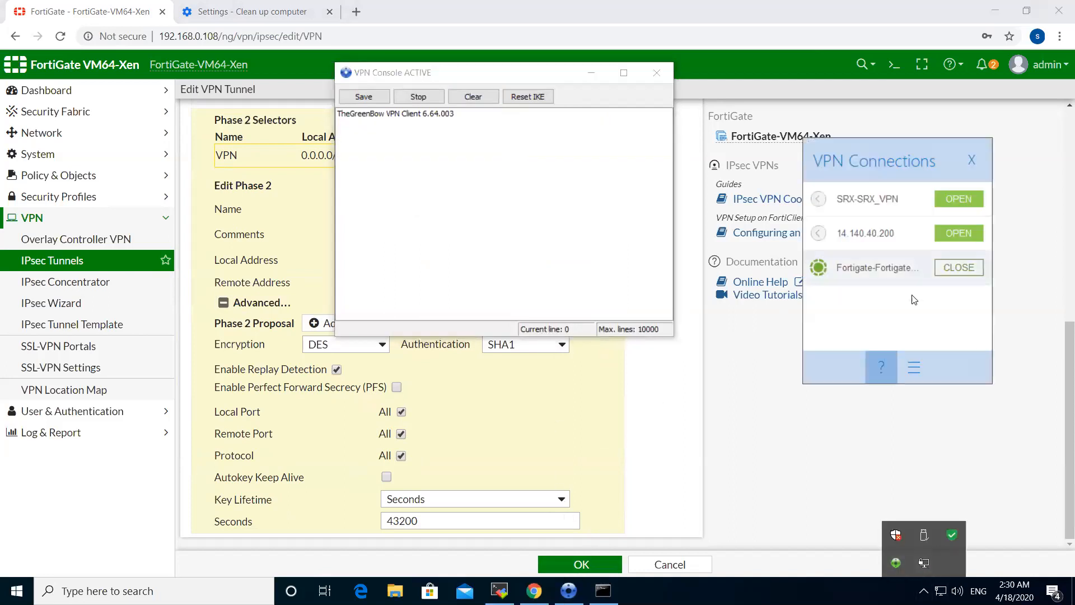
{"action": "left_click", "coordinate": [959, 267]}
{"action": "left_click", "coordinate": [913, 368]}
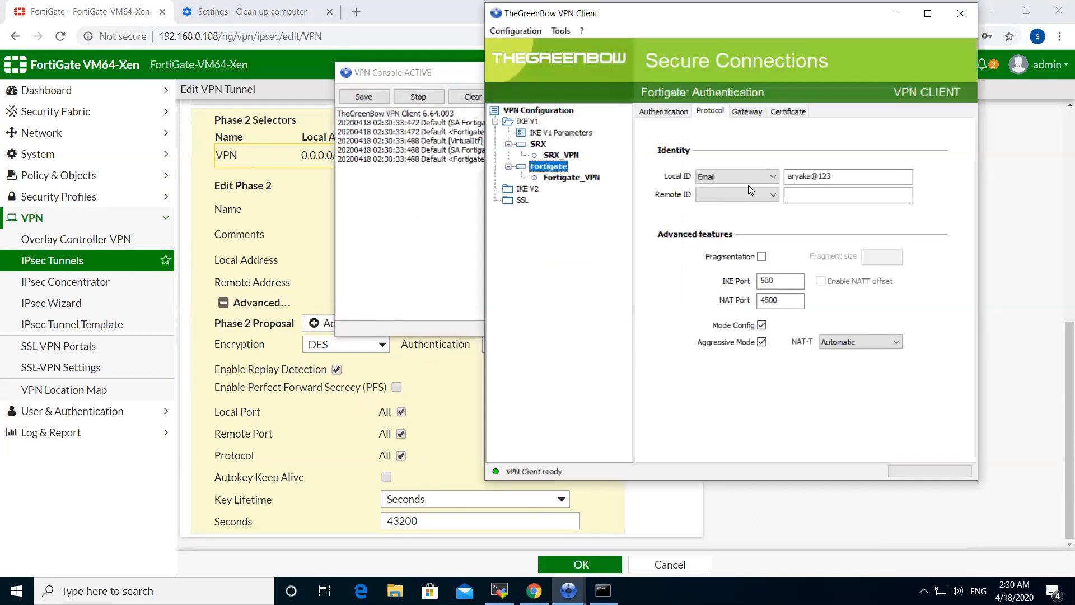
Step: Look through the VPN client's configuration and tool commands, and view its Options dialog without changing anything
{"action": "left_click_drag", "start_coordinate": [627, 15], "coordinate": [667, 17]}
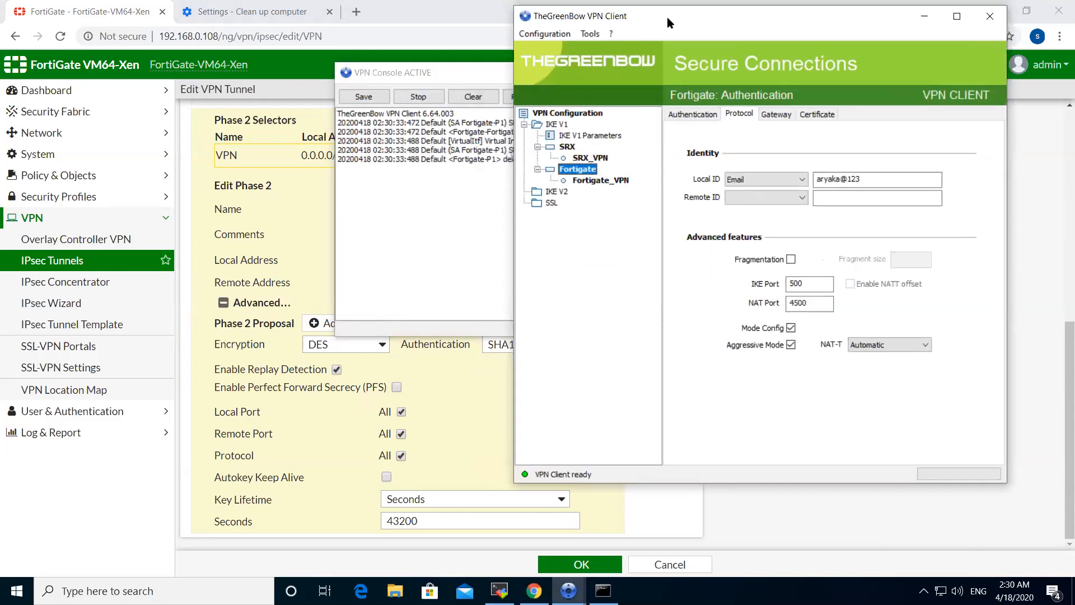
{"action": "left_click", "coordinate": [592, 36]}
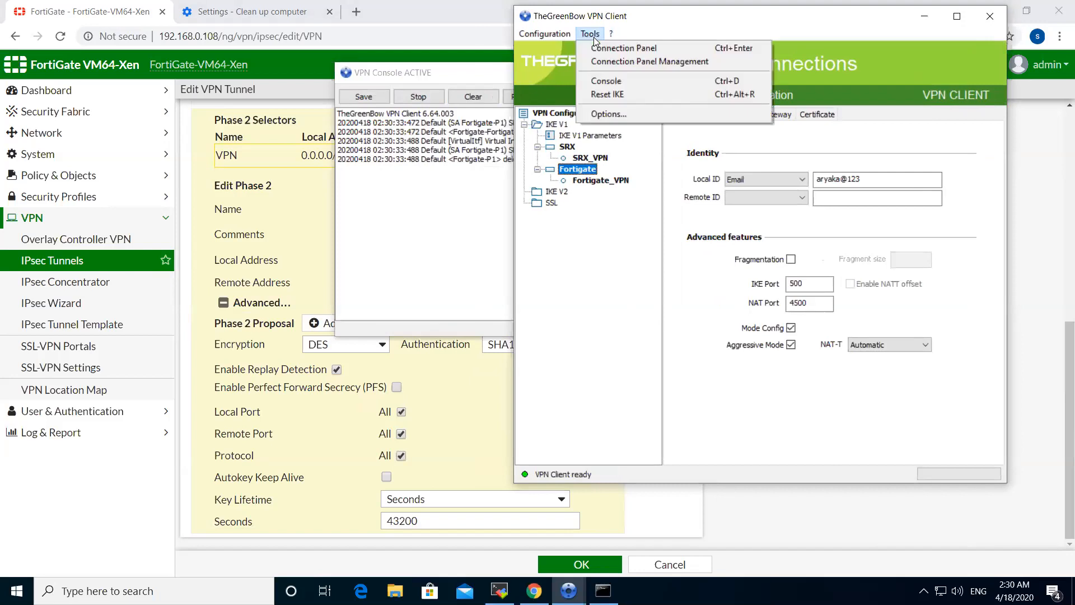
{"action": "left_click", "coordinate": [562, 34]}
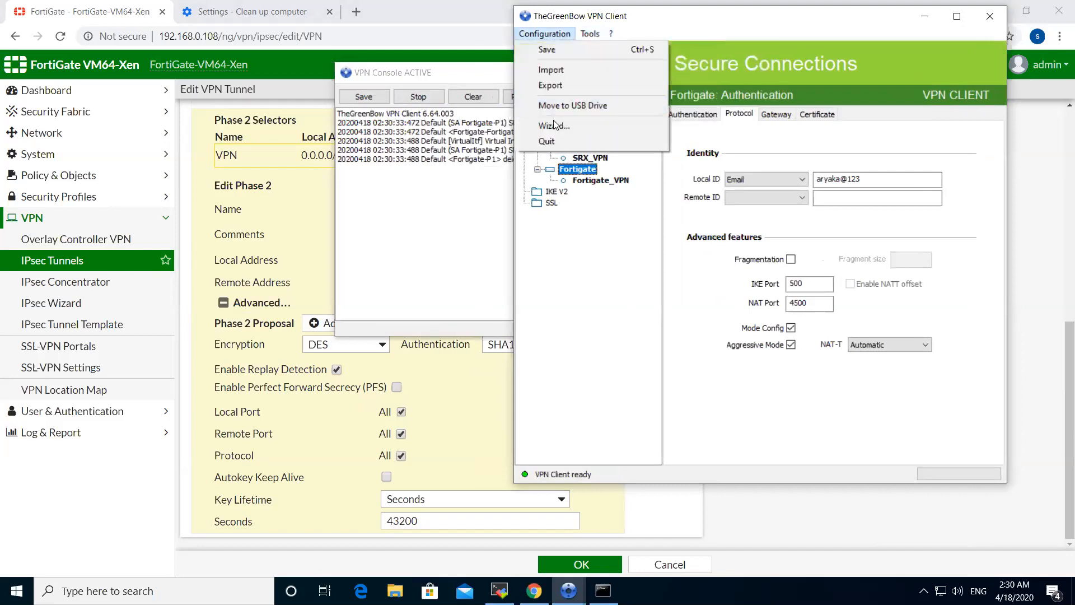
{"action": "left_click", "coordinate": [594, 37]}
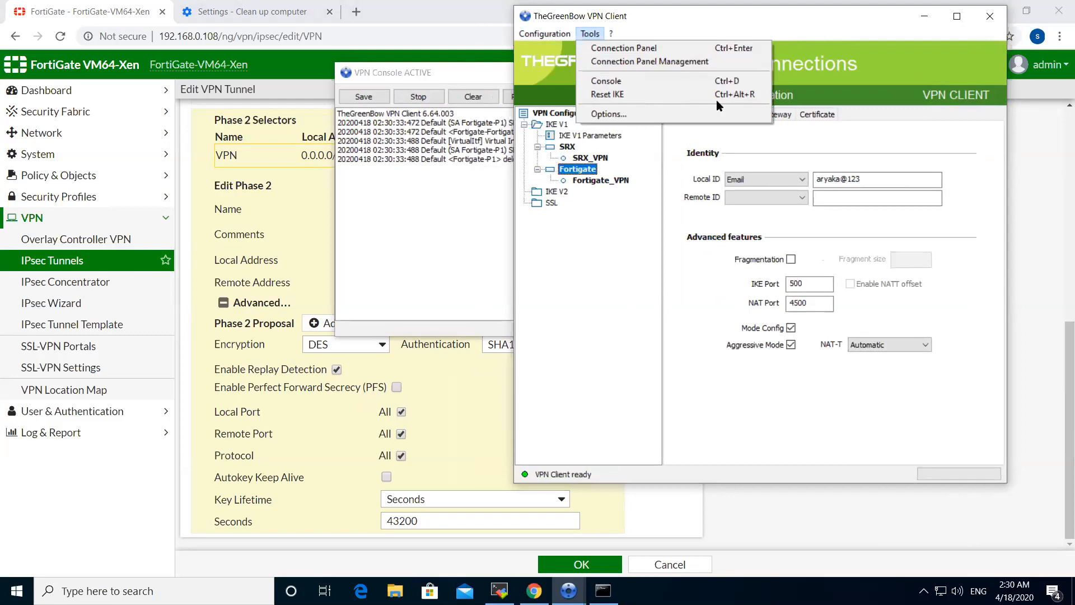
{"action": "left_click", "coordinate": [612, 48]}
{"action": "left_click", "coordinate": [595, 37]}
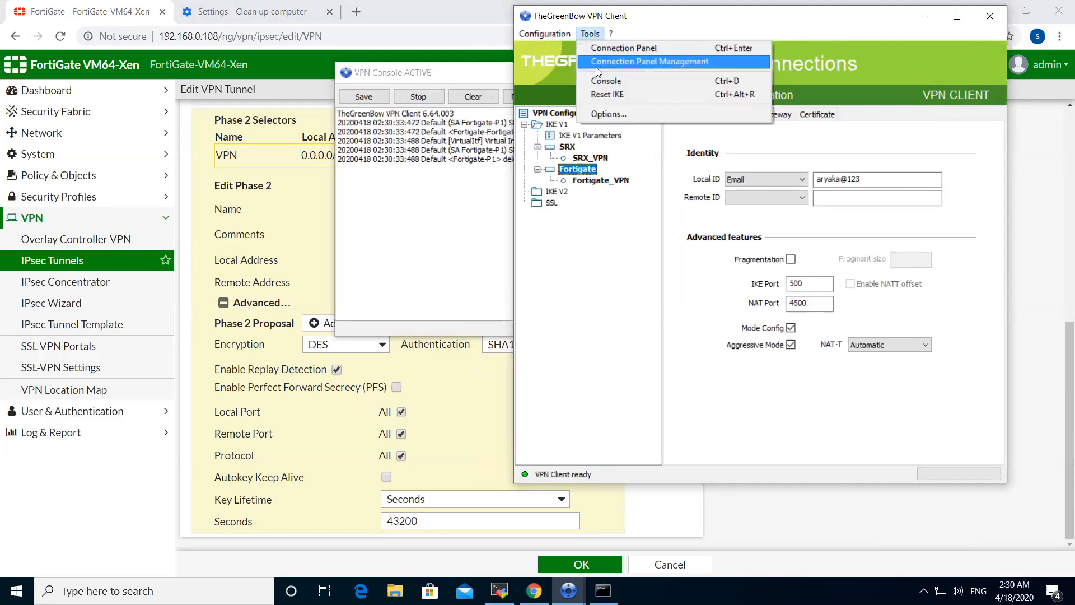
{"action": "left_click", "coordinate": [606, 115]}
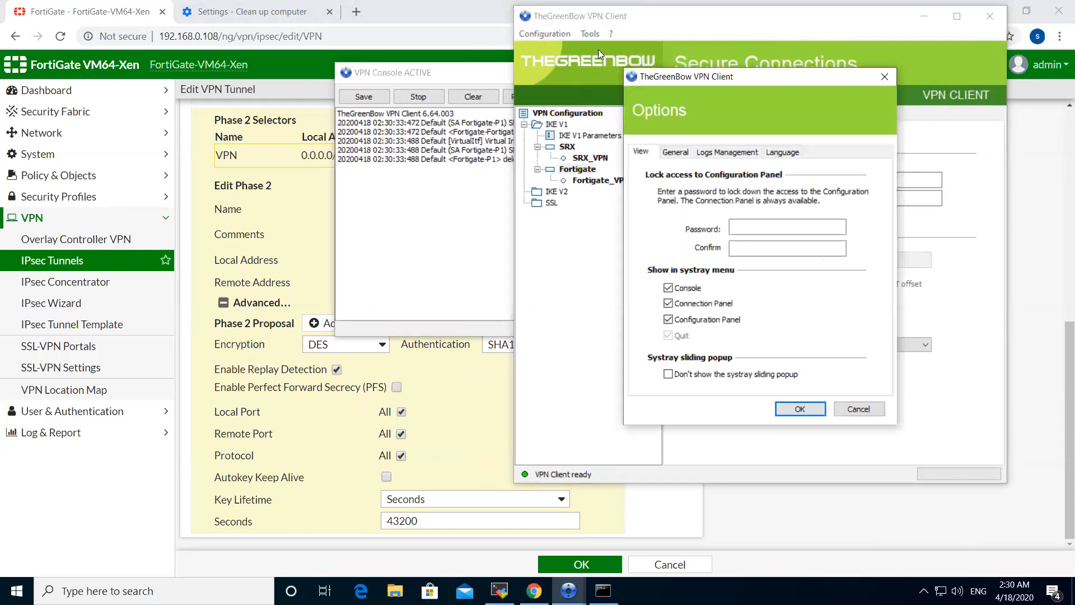
{"action": "left_click", "coordinate": [885, 76]}
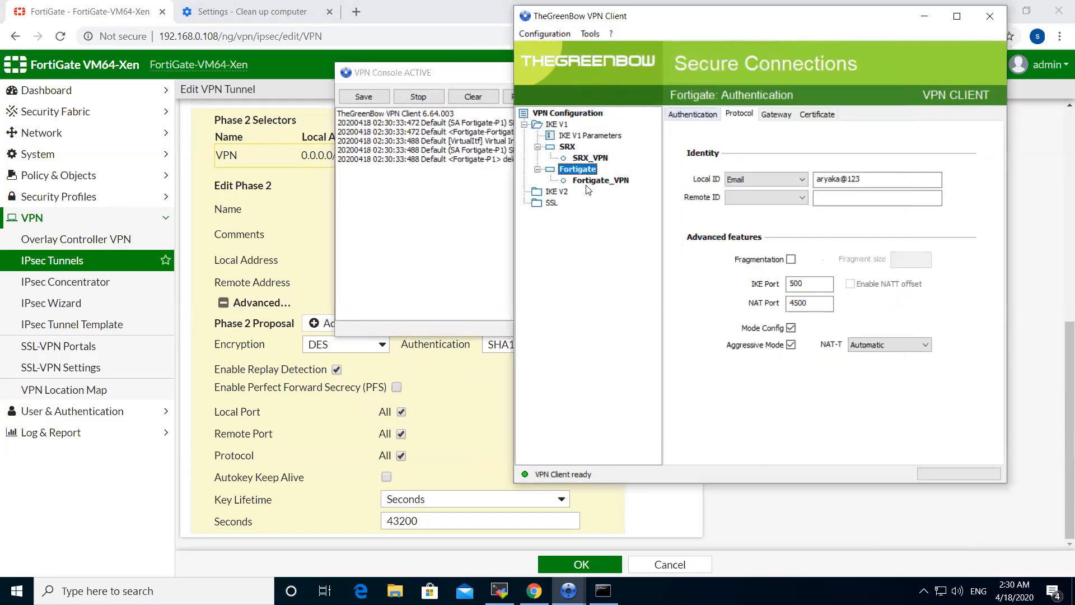
{"action": "left_click", "coordinate": [535, 35]}
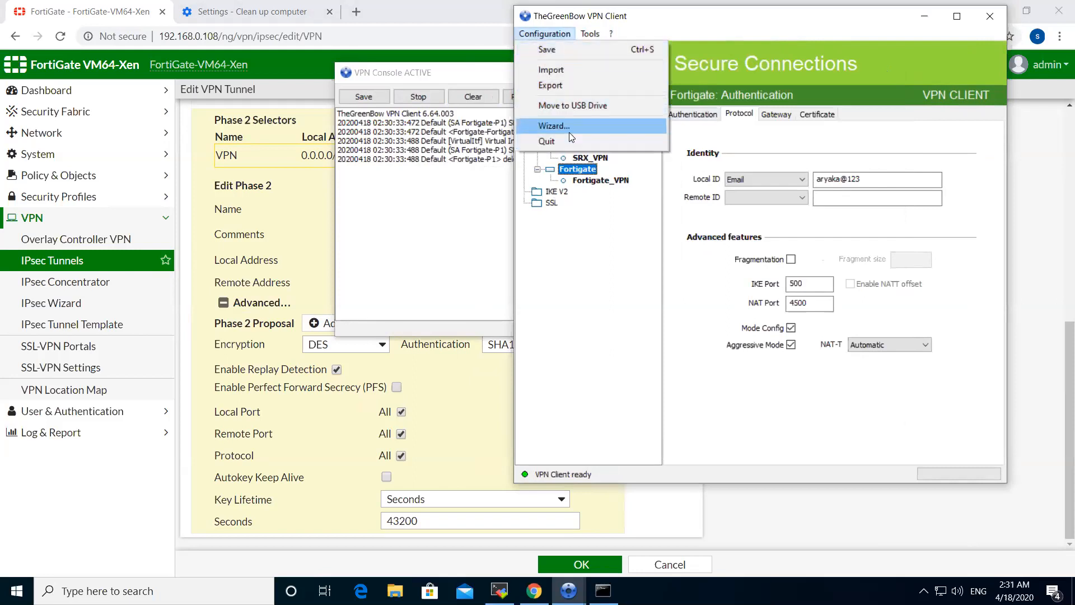
{"action": "left_click", "coordinate": [602, 33]}
{"action": "left_click", "coordinate": [602, 35]}
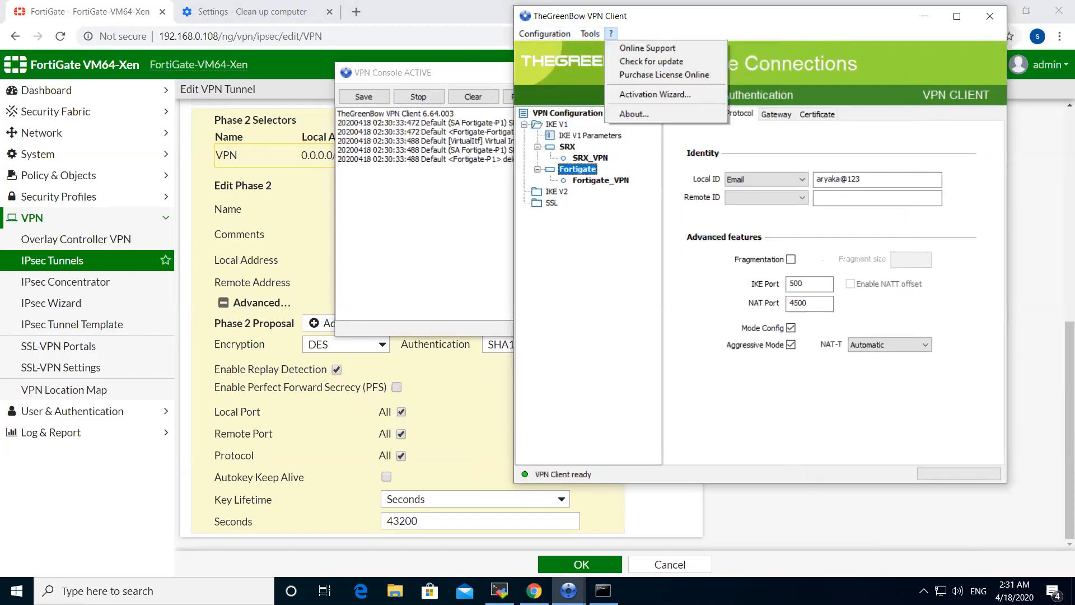
Step: Bring up the VPN client's console, clear its log and minimize the console window
{"action": "left_click", "coordinate": [923, 591]}
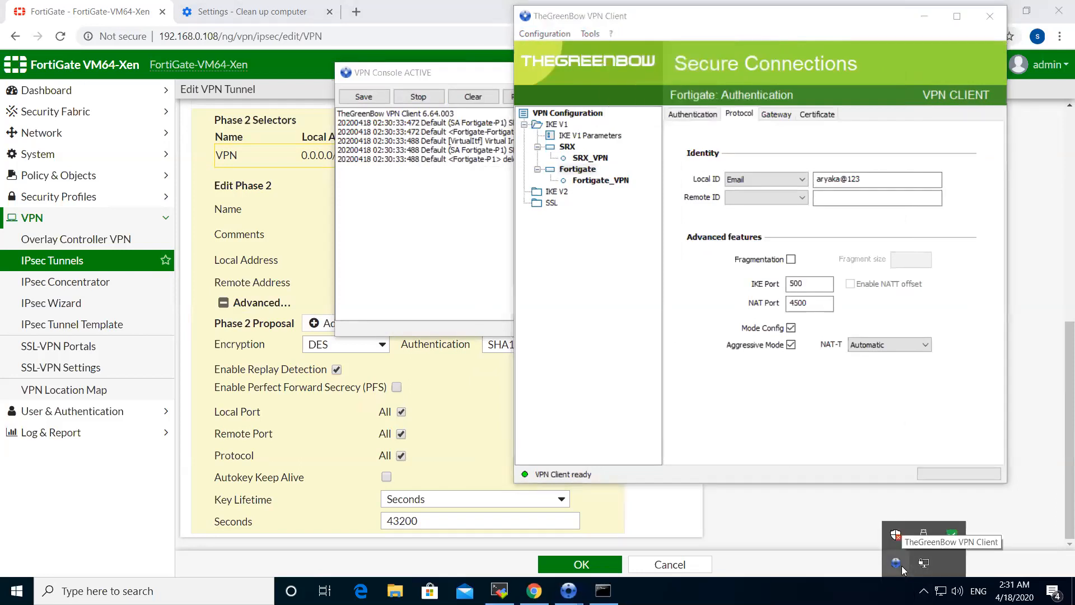
{"action": "right_click", "coordinate": [898, 564]}
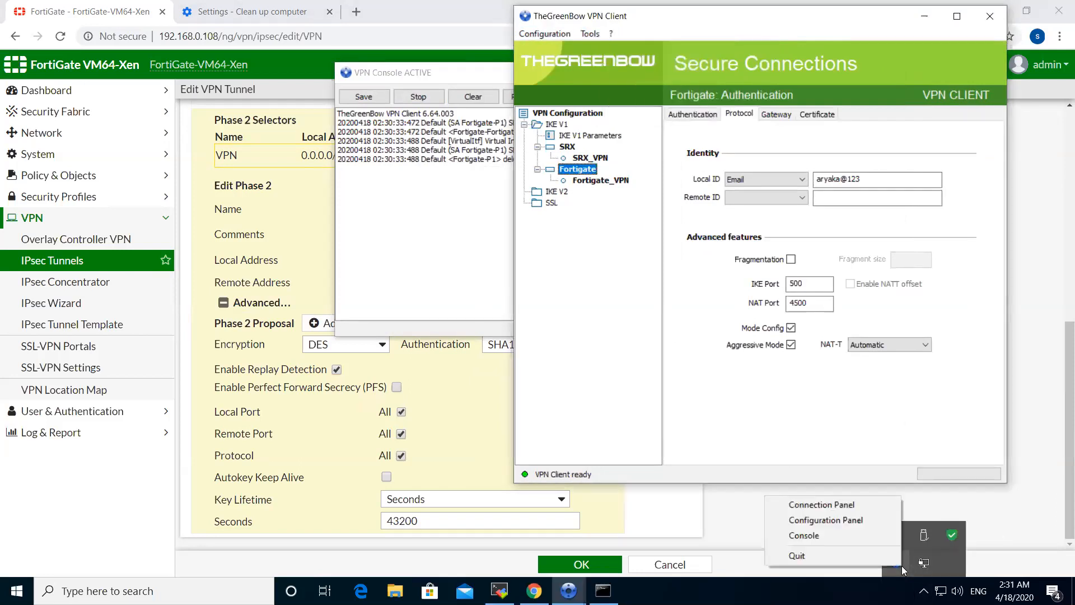
{"action": "left_click", "coordinate": [860, 536]}
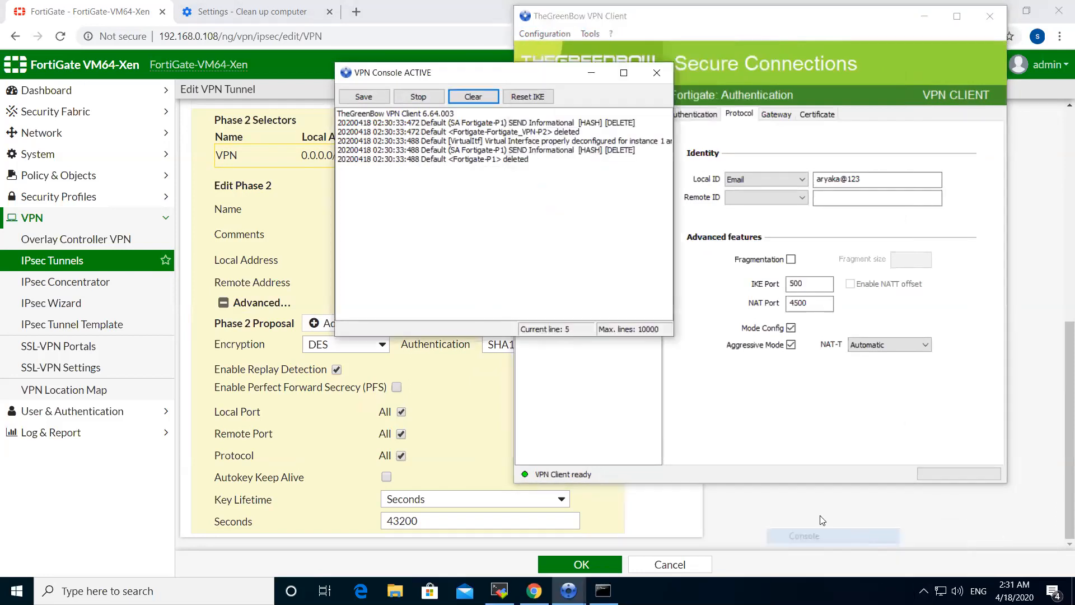
{"action": "left_click", "coordinate": [473, 96]}
{"action": "left_click", "coordinate": [591, 73]}
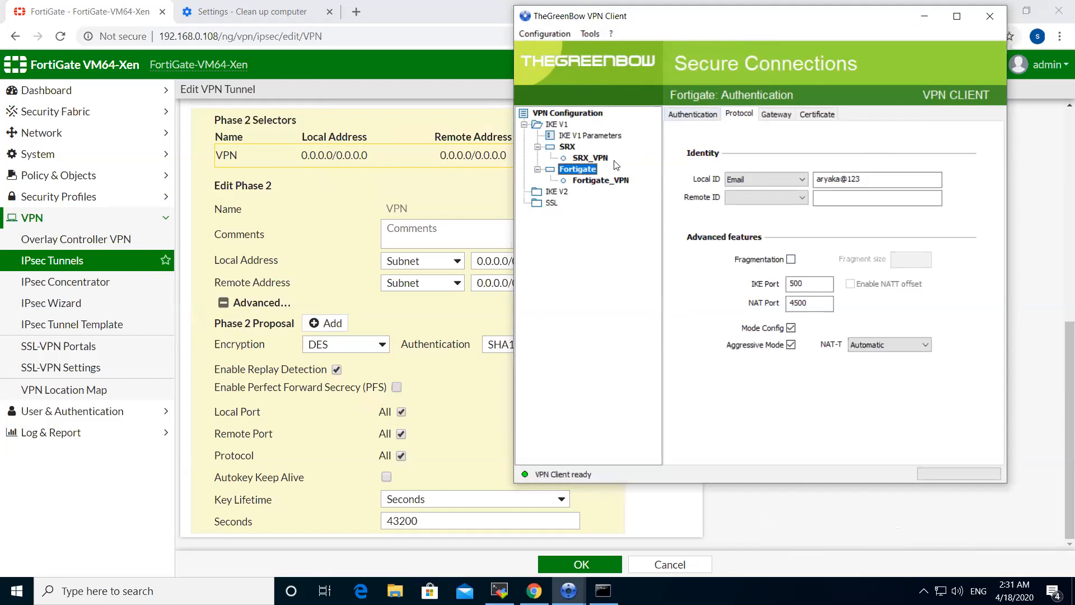
Step: Look over the SRX_VPN and Fortigate_VPN tunnels, and examine the Fortigate phase 1 Authentication settings, including the remote gateway address
{"action": "left_click", "coordinate": [579, 158]}
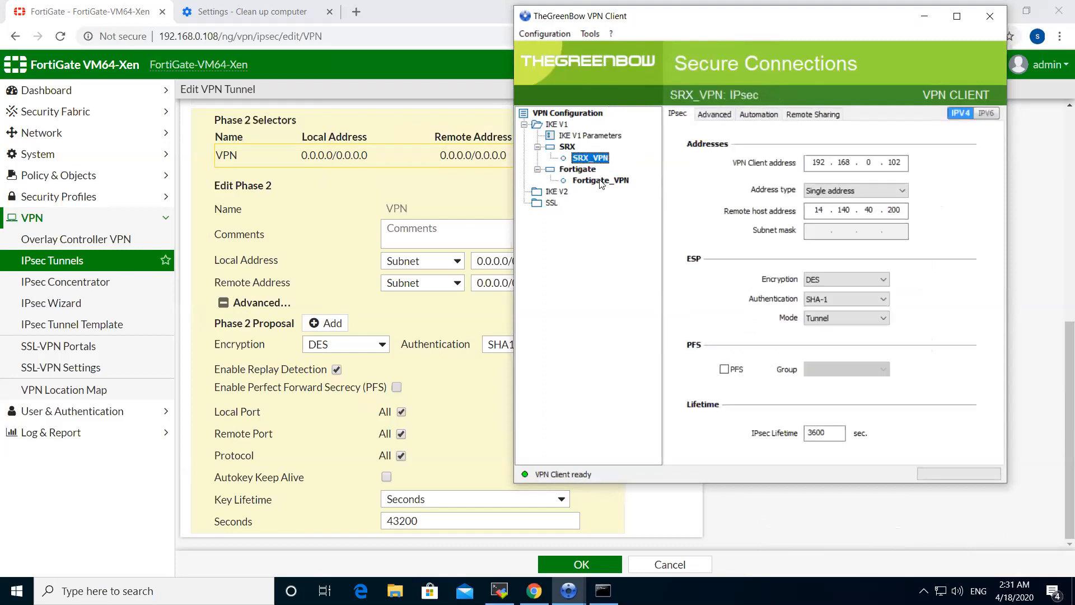
{"action": "left_click", "coordinate": [601, 182]}
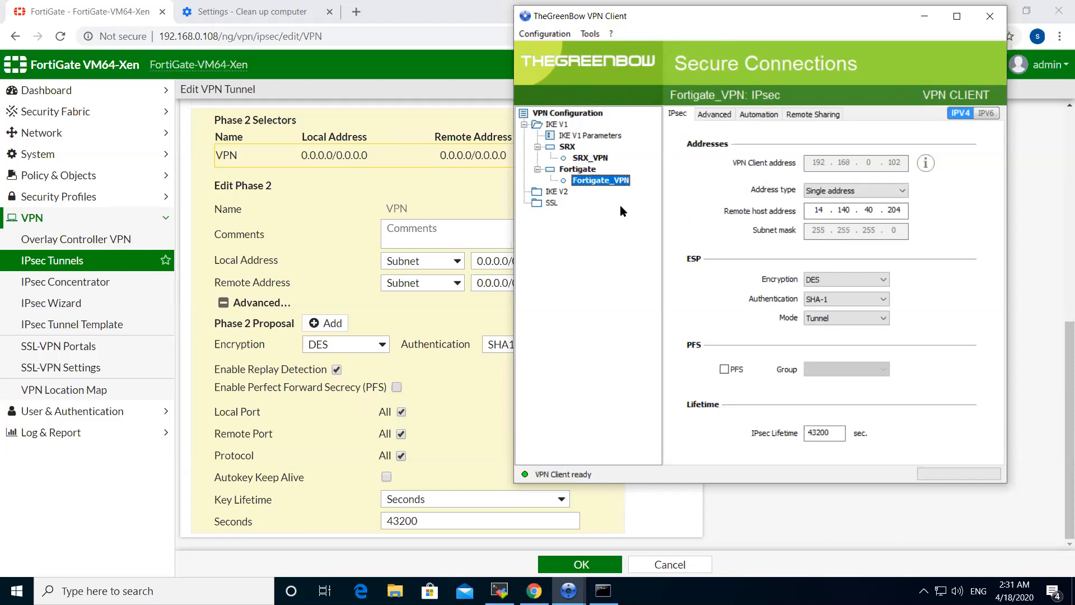
{"action": "left_click", "coordinate": [579, 169]}
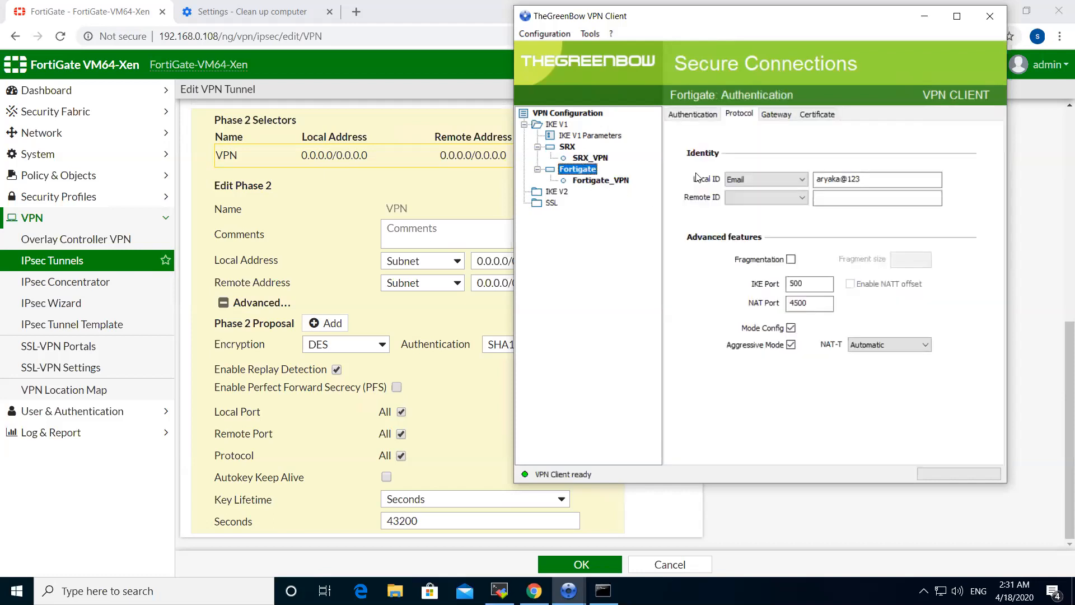
{"action": "left_click", "coordinate": [700, 115]}
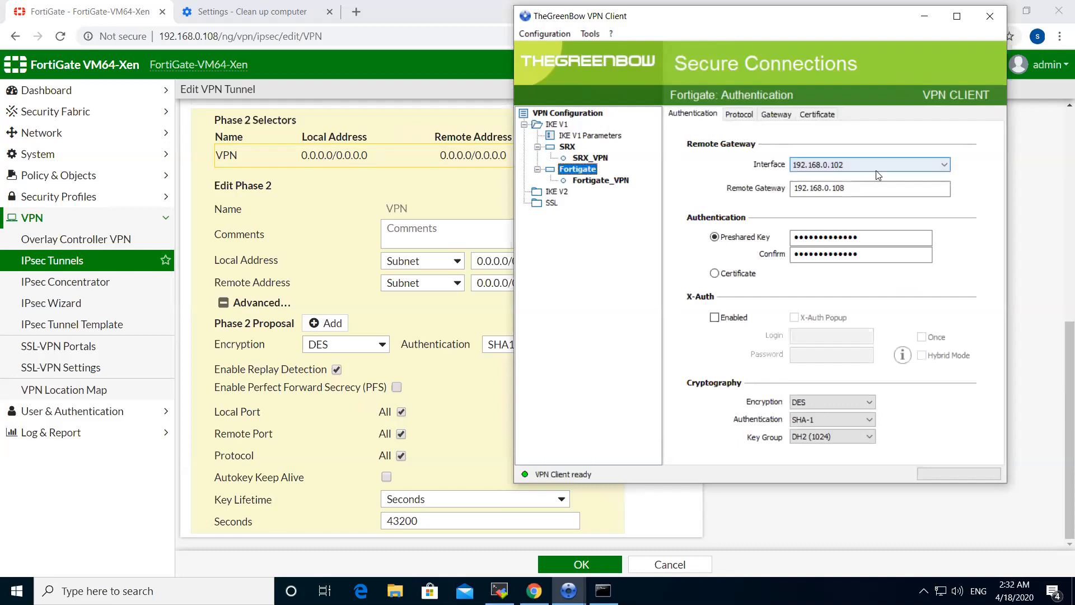
{"action": "left_click", "coordinate": [793, 190]}
{"action": "double_click", "coordinate": [793, 189]}
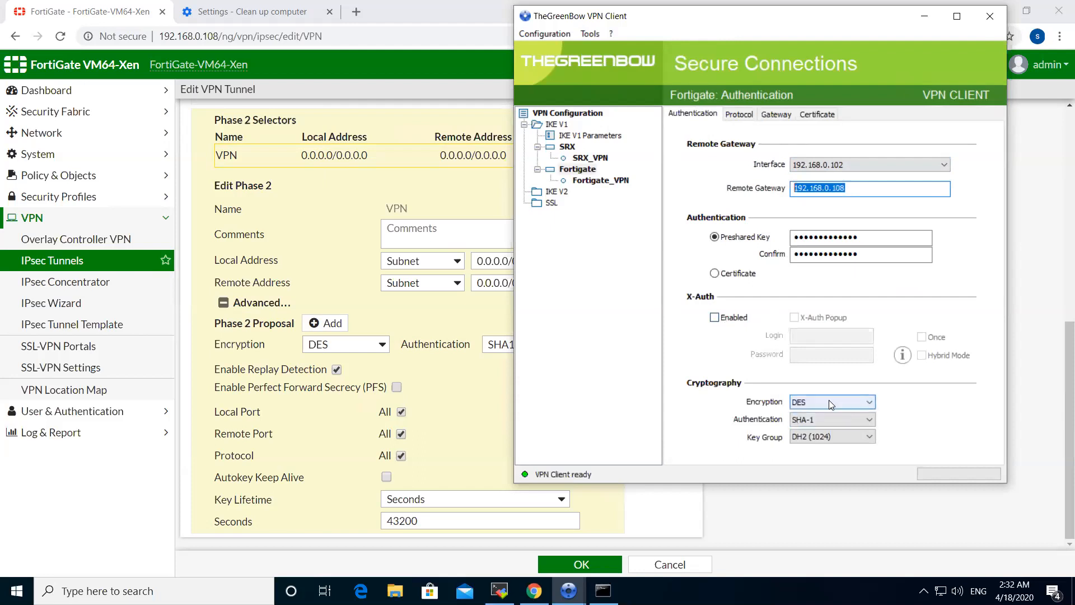
Step: Review the Fortigate connection's Protocol settings, checking the local ID, IKE port and NAT port without changing them
{"action": "left_click", "coordinate": [742, 115]}
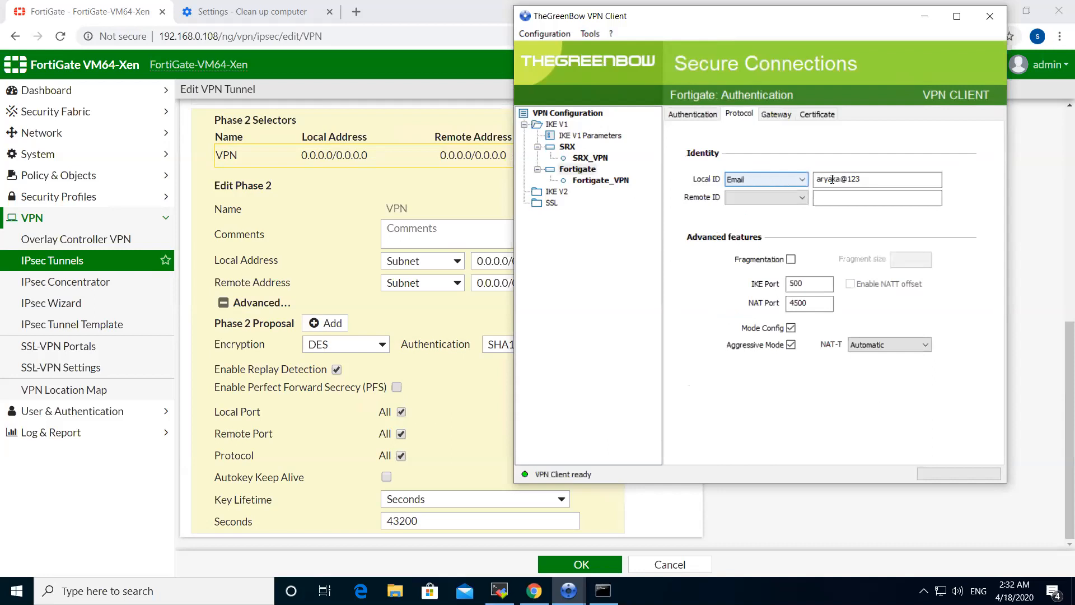
{"action": "left_click_drag", "start_coordinate": [875, 183], "coordinate": [809, 181]}
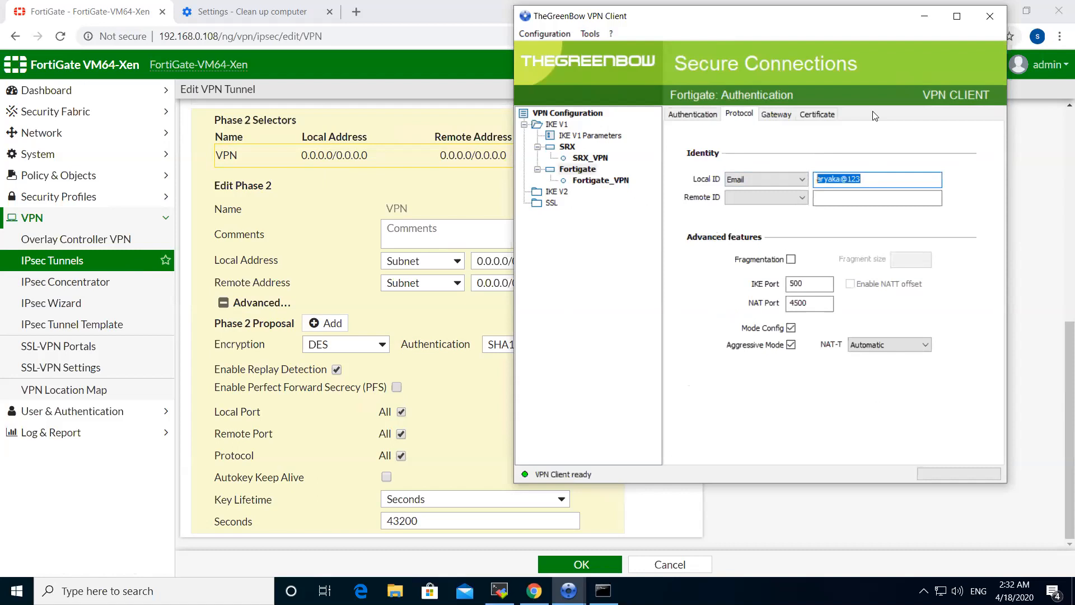
{"action": "left_click_drag", "start_coordinate": [892, 19], "coordinate": [901, 18]}
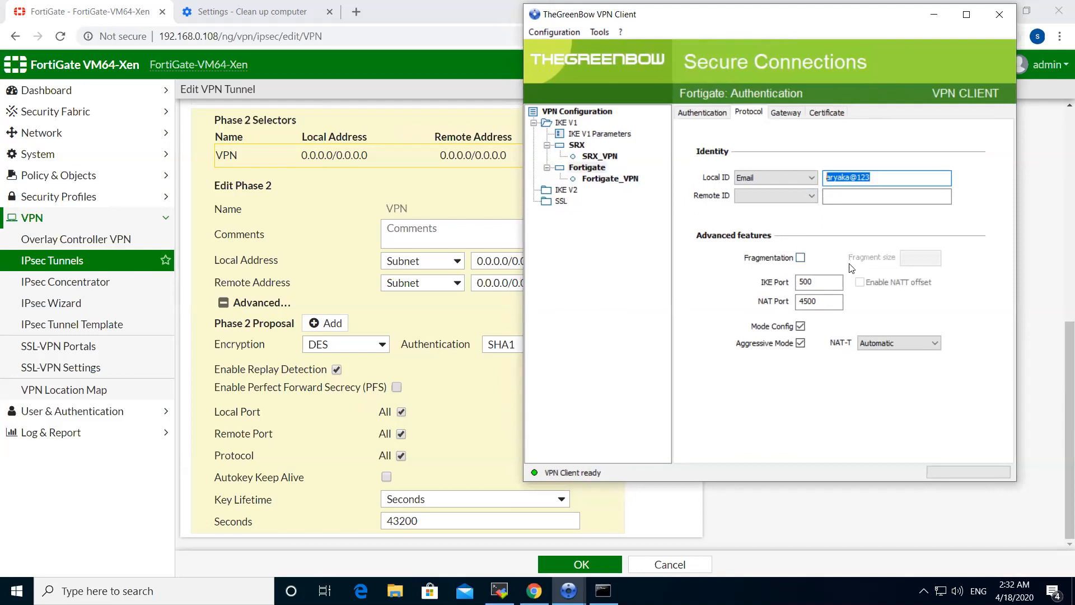
{"action": "left_click_drag", "start_coordinate": [825, 286], "coordinate": [762, 287]}
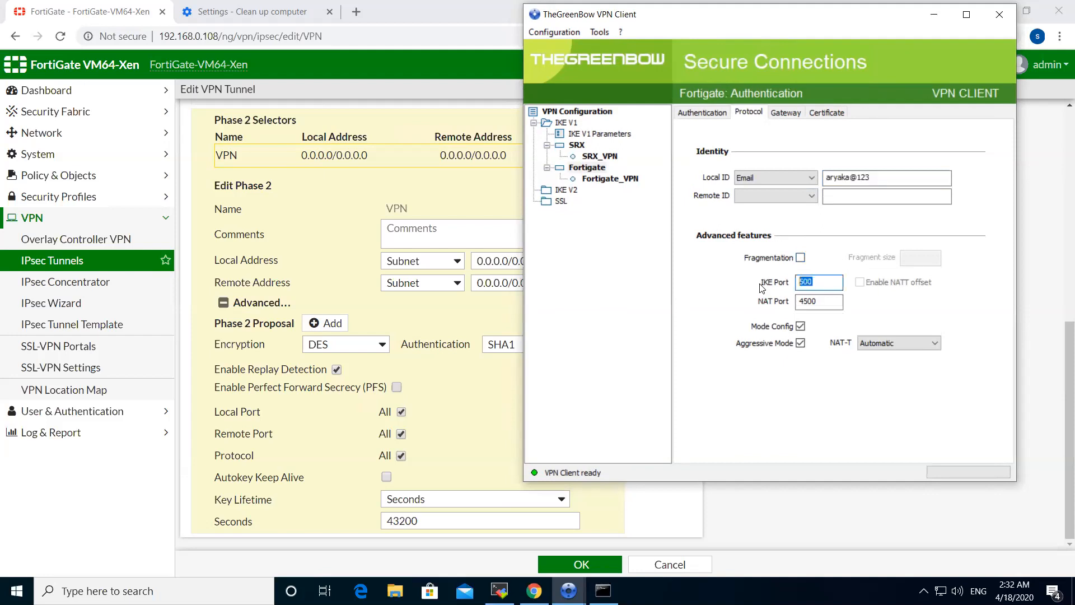
{"action": "left_click_drag", "start_coordinate": [837, 302], "coordinate": [774, 303]}
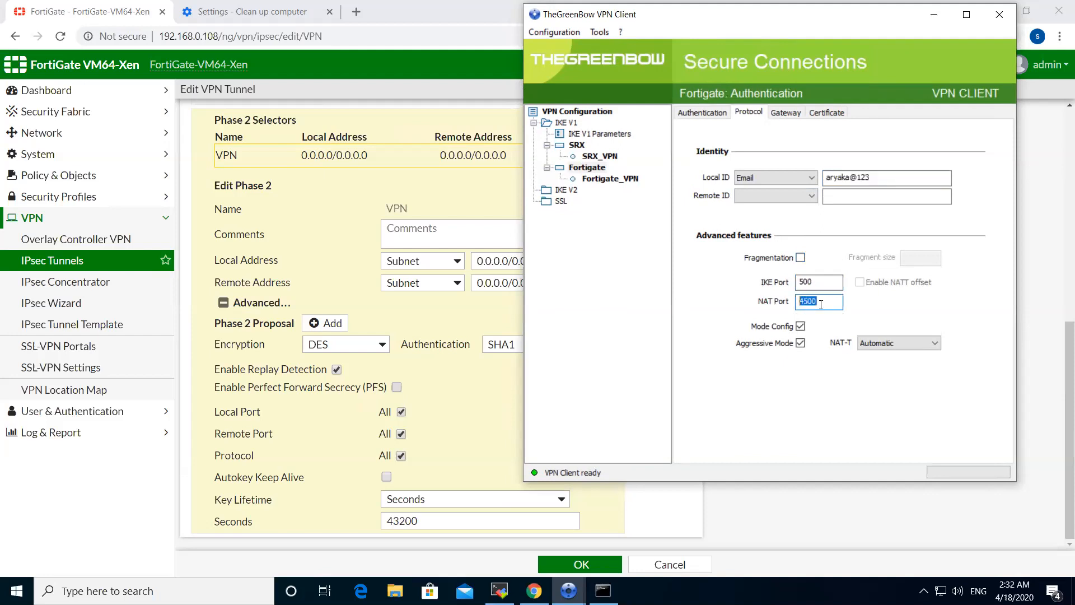
{"action": "left_click", "coordinate": [830, 303]}
{"action": "left_click_drag", "start_coordinate": [830, 302], "coordinate": [794, 303]}
{"action": "left_click", "coordinate": [831, 306]}
Step: Compare the FortiGate tunnel's Network and Authentication summaries with the client's Protocol settings, repositioning the client window
{"action": "scroll", "coordinate": [317, 363], "scroll_direction": "up", "scroll_amount": 5}
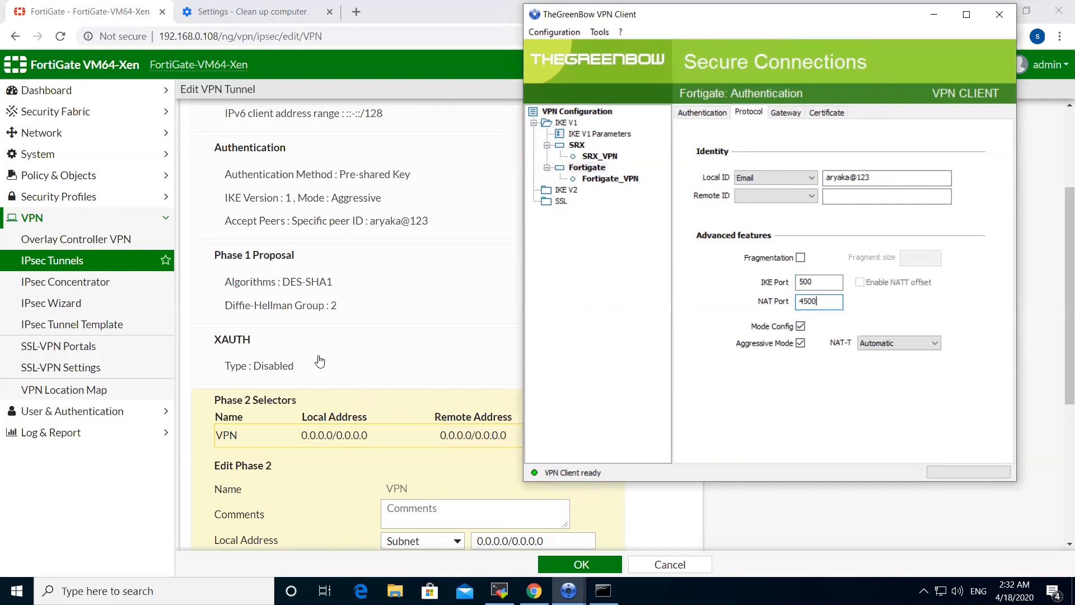
{"action": "scroll", "coordinate": [320, 361], "scroll_direction": "up", "scroll_amount": 3}
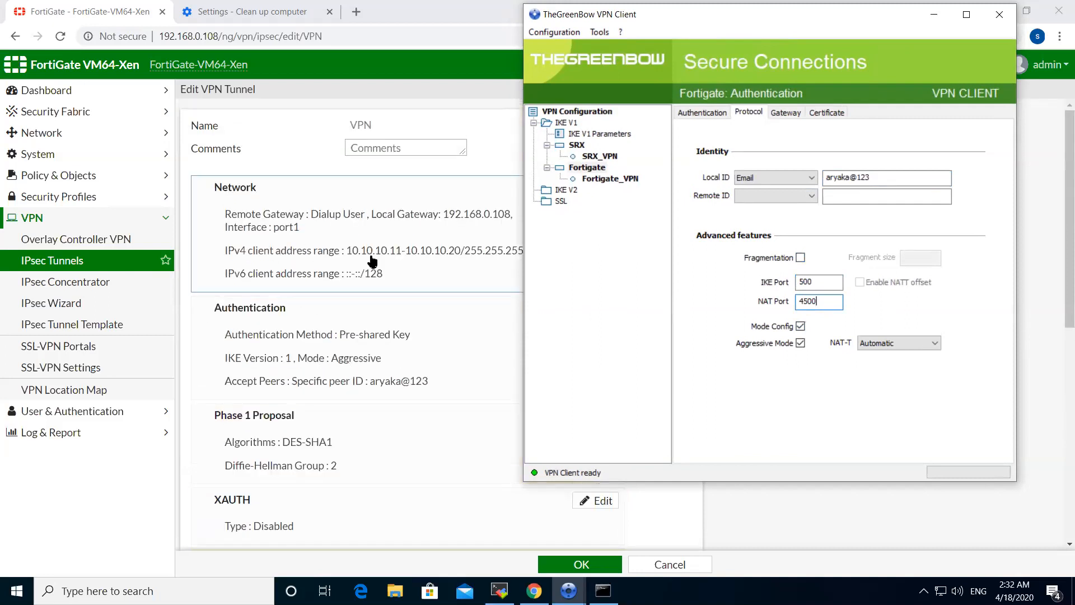
{"action": "left_click_drag", "start_coordinate": [883, 39], "coordinate": [890, 85]}
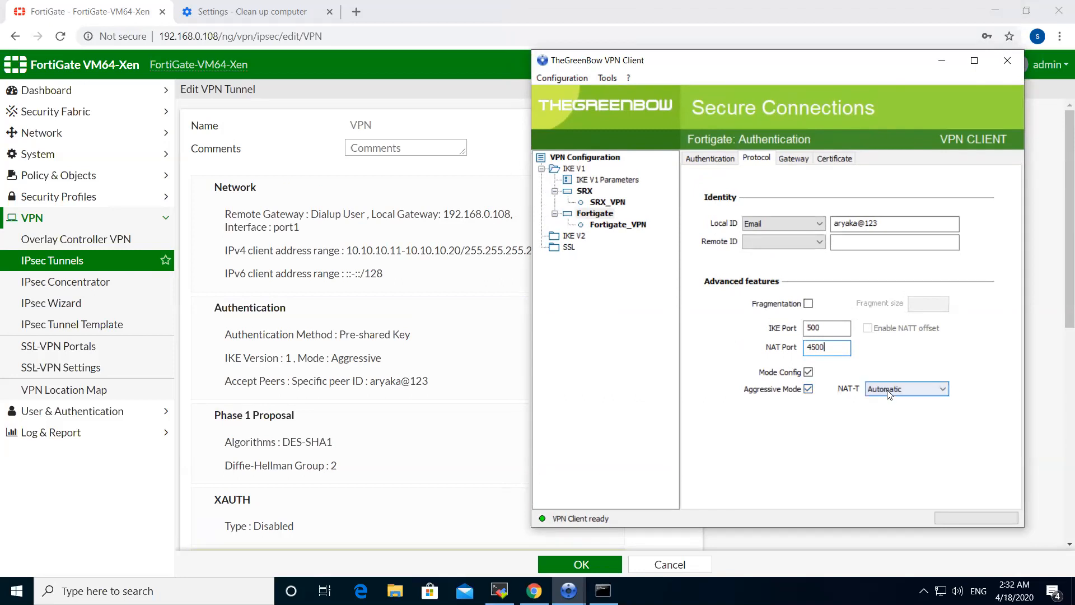
Step: Review the Fortigate connection's Gateway lifetime, and recheck its Certificate, Protocol and Authentication settings
{"action": "left_click", "coordinate": [794, 158]}
{"action": "double_click", "coordinate": [837, 319]}
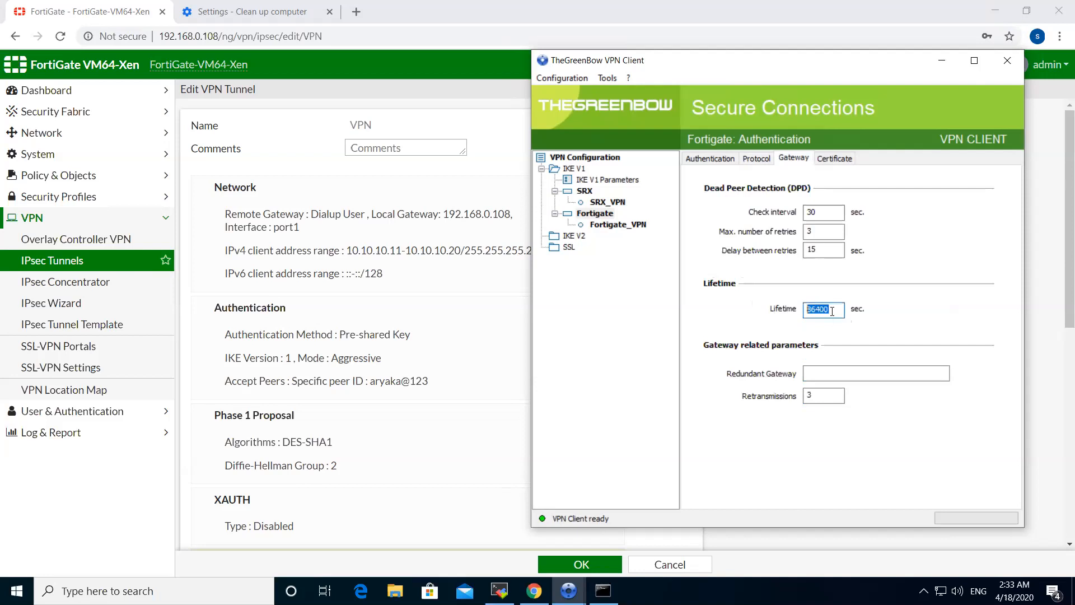
{"action": "left_click", "coordinate": [829, 160]}
{"action": "left_click", "coordinate": [756, 159]}
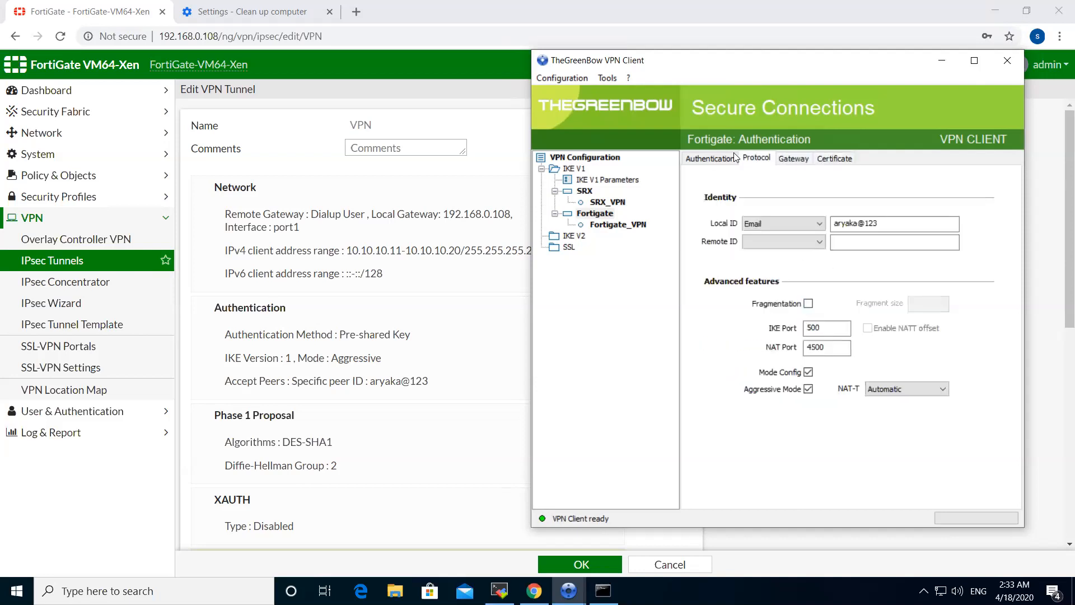
{"action": "left_click", "coordinate": [710, 158]}
Step: Review the Fortigate_VPN phase 2 IPsec settings, focusing on the remote host address and the IPsec lifetime
{"action": "left_click", "coordinate": [638, 225]}
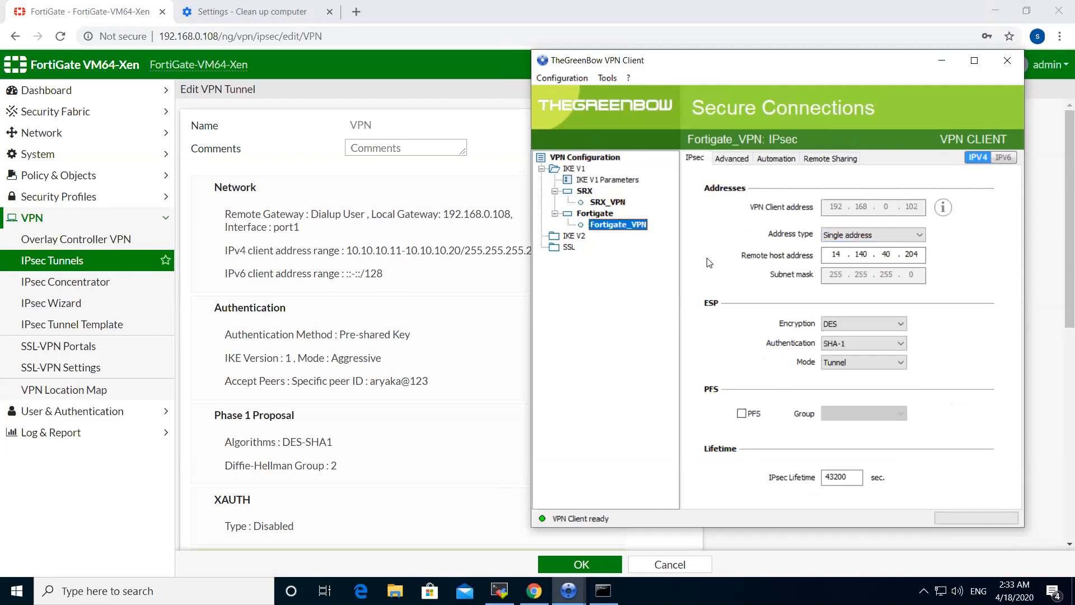
{"action": "right_click", "coordinate": [624, 226]}
{"action": "left_click", "coordinate": [590, 255]}
{"action": "left_click", "coordinate": [831, 254]}
{"action": "left_click", "coordinate": [913, 254]}
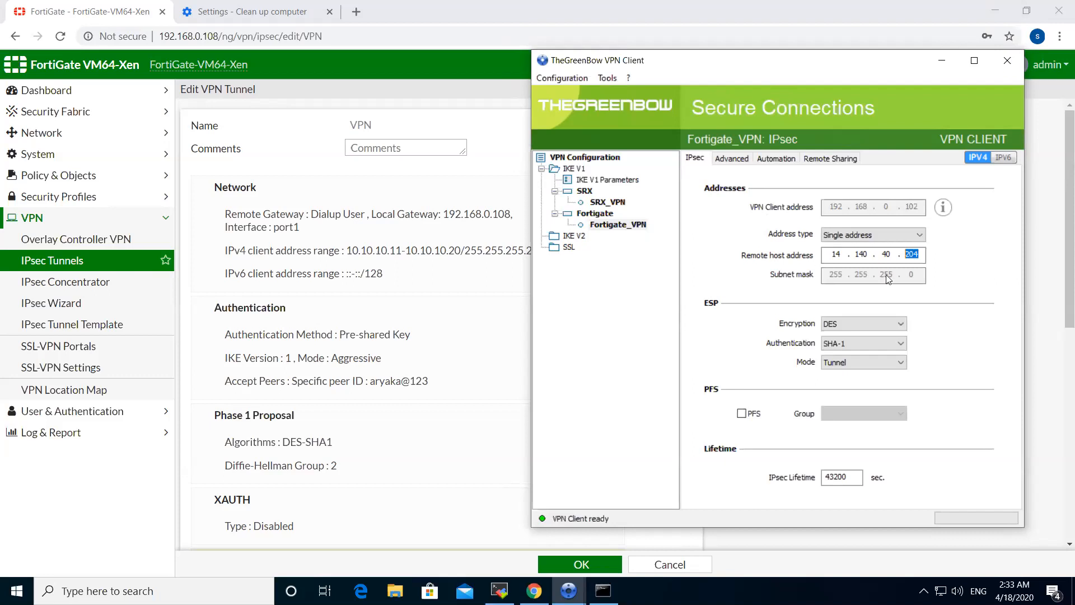
{"action": "double_click", "coordinate": [836, 253]}
{"action": "left_click", "coordinate": [831, 254]}
{"action": "left_click_drag", "start_coordinate": [831, 254], "coordinate": [863, 254]}
{"action": "double_click", "coordinate": [850, 482]}
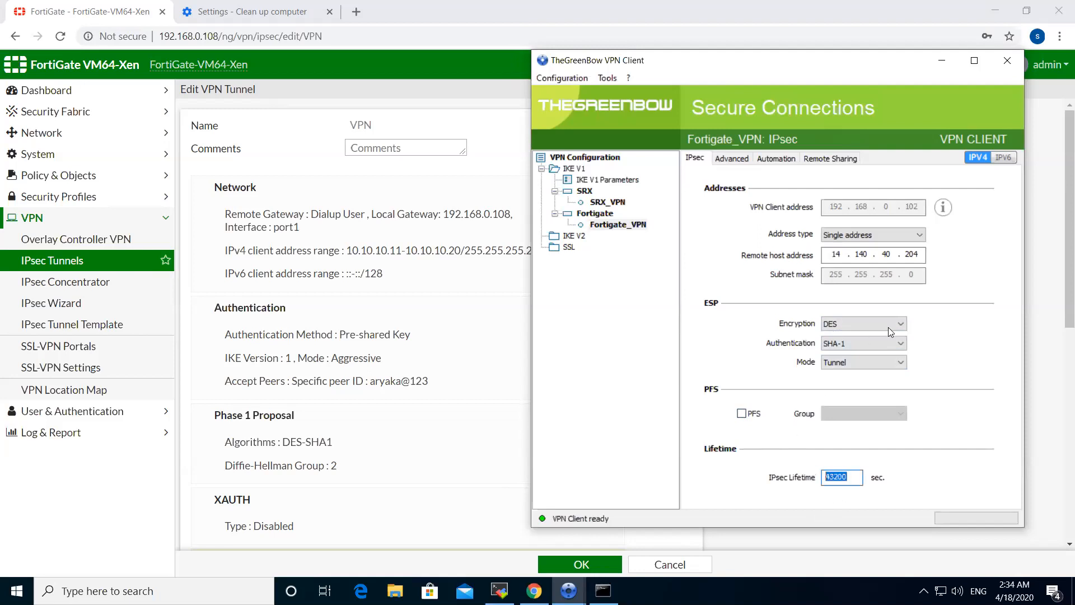
Step: Show the connection panel with the cleared console beside it, and open the Fortigate VPN connection
{"action": "left_click", "coordinate": [606, 77]}
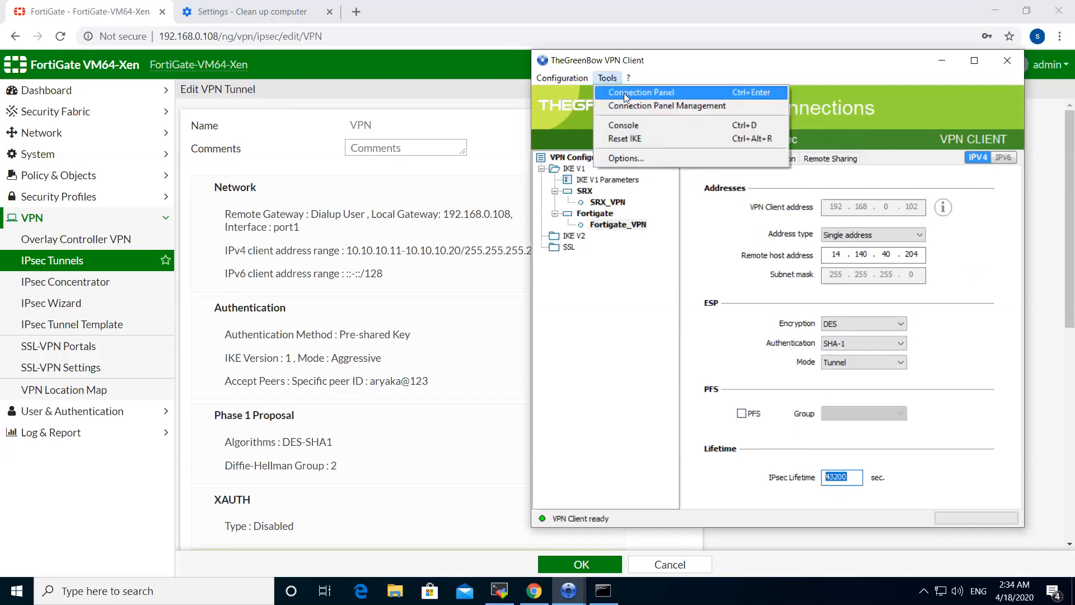
{"action": "left_click", "coordinate": [624, 93]}
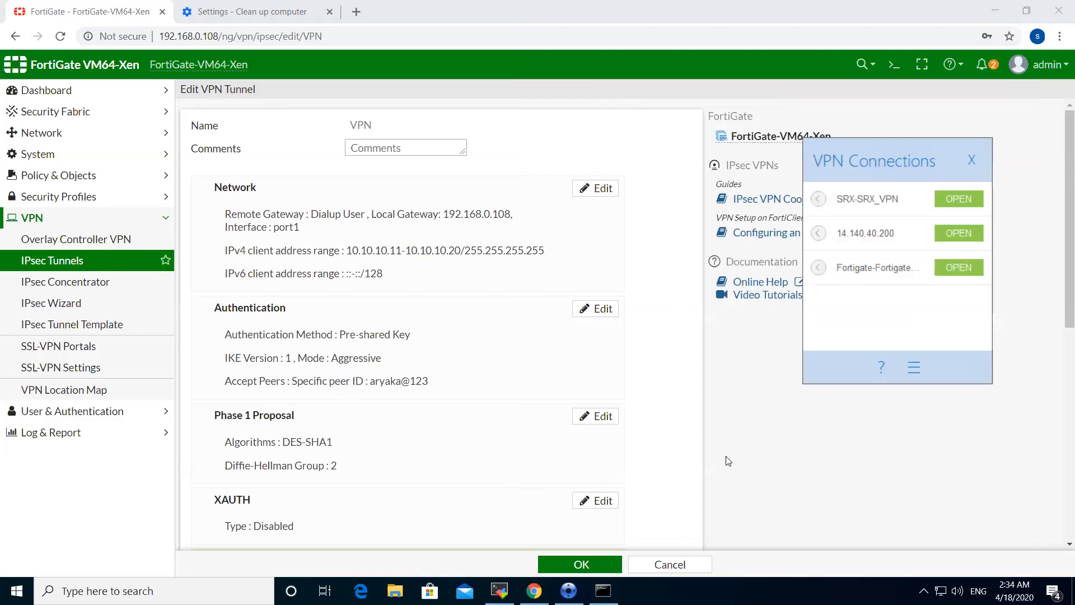
{"action": "left_click", "coordinate": [568, 590]}
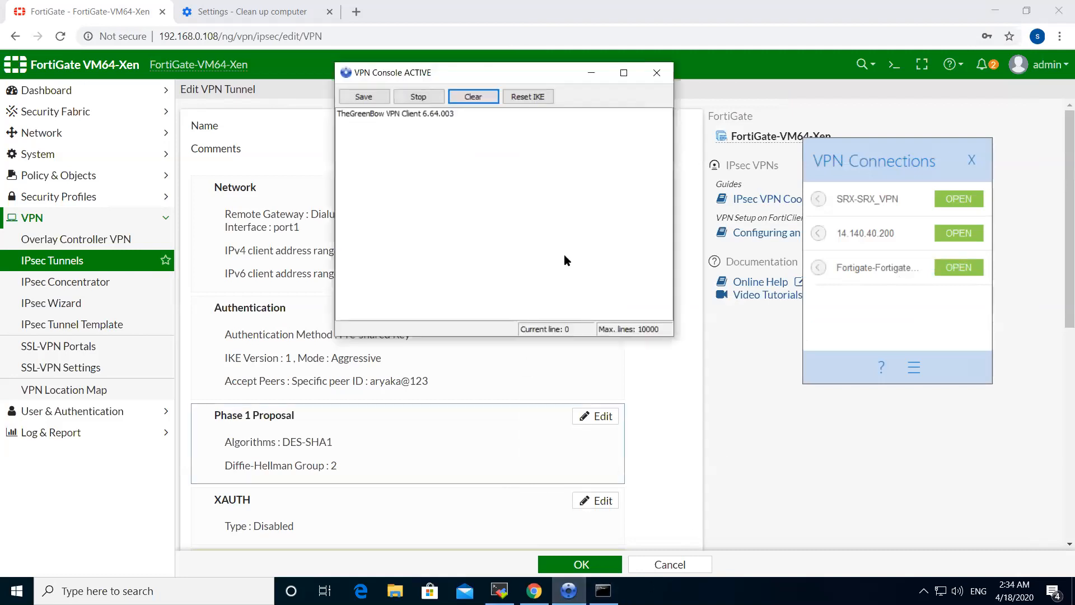
{"action": "left_click", "coordinate": [473, 96]}
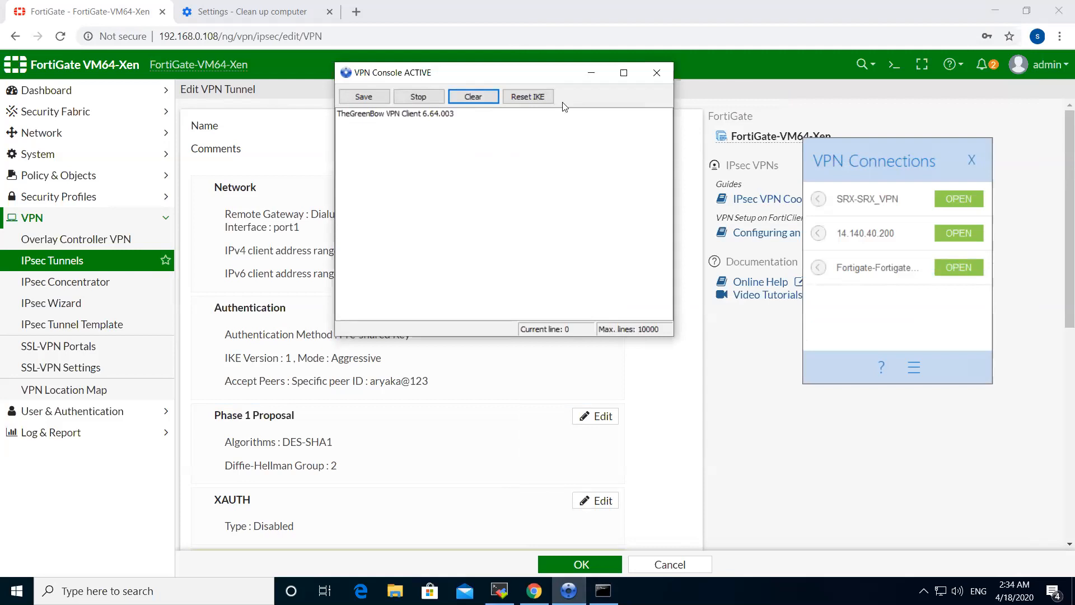
{"action": "left_click_drag", "start_coordinate": [514, 75], "coordinate": [527, 74]}
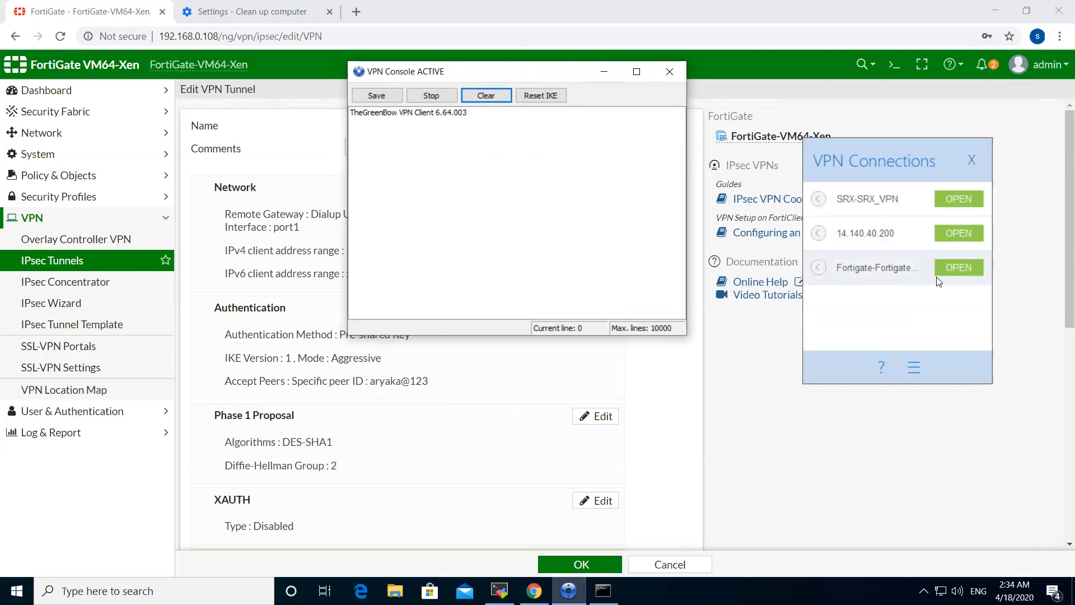
{"action": "left_click", "coordinate": [959, 268]}
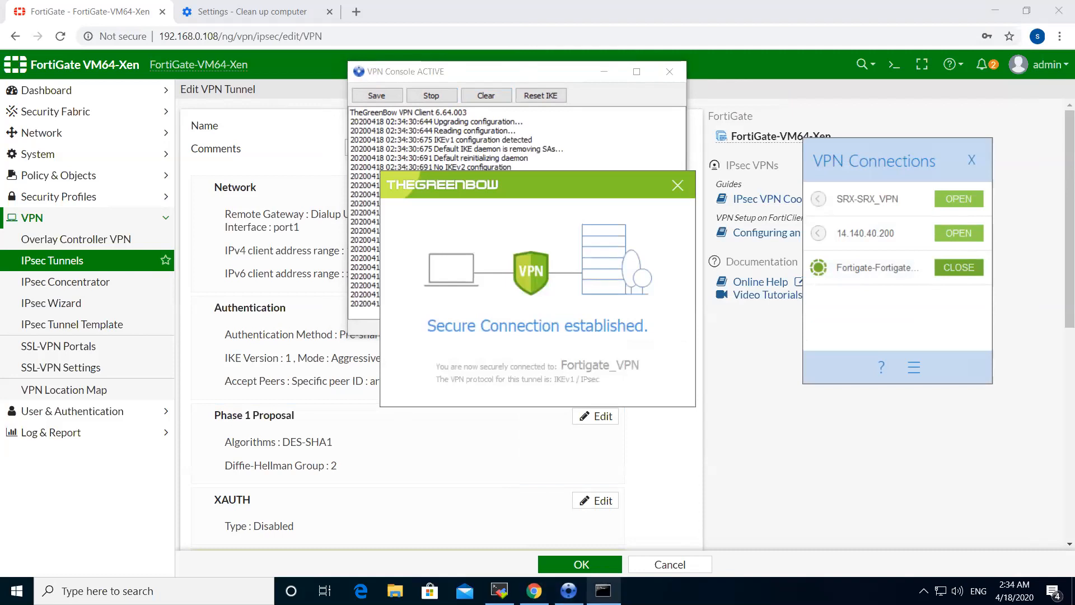
Step: Switch to Command Prompt, run ipconfig and highlight the IPv4 address of the TGB Fortigate-Fortigate_VPN adapter
{"action": "left_click", "coordinate": [603, 592]}
{"action": "left_click", "coordinate": [501, 483]}
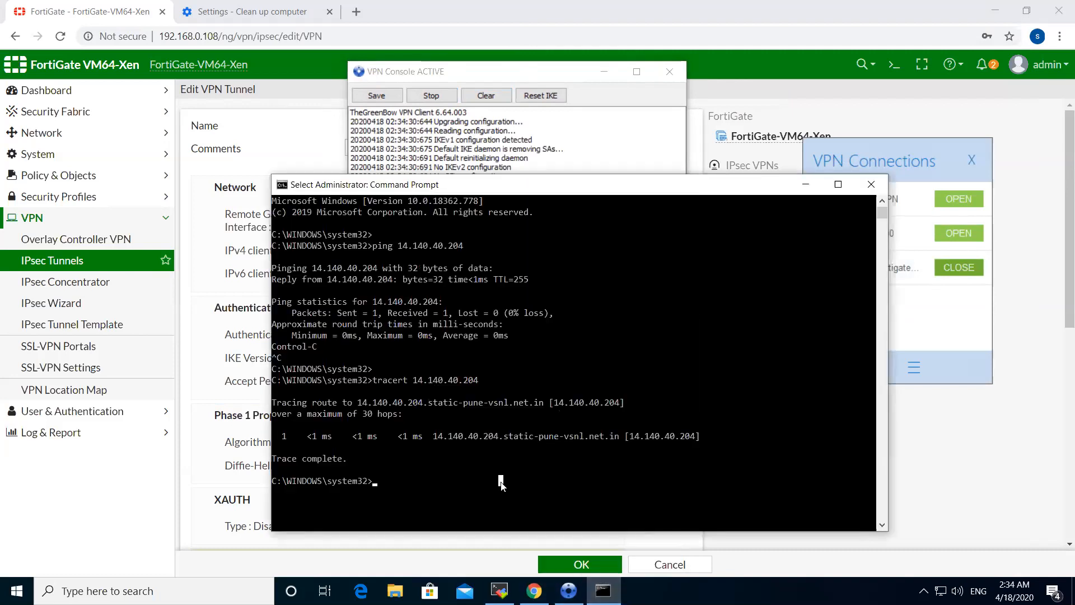
{"action": "type", "text": "ipconfig"}
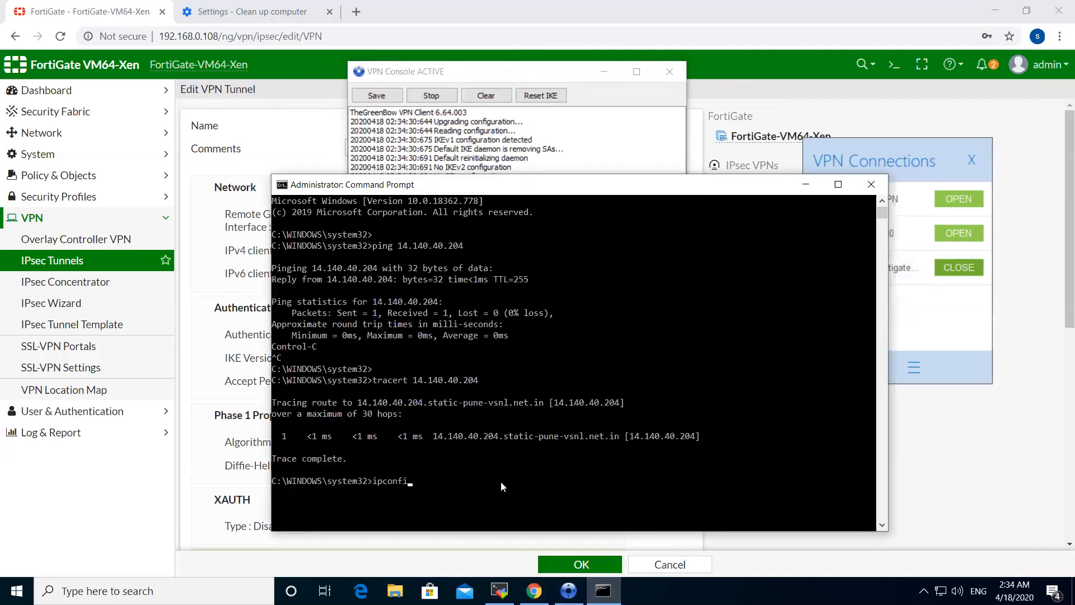
{"action": "key", "text": "Return"}
{"action": "left_click_drag", "start_coordinate": [470, 481], "coordinate": [524, 483]}
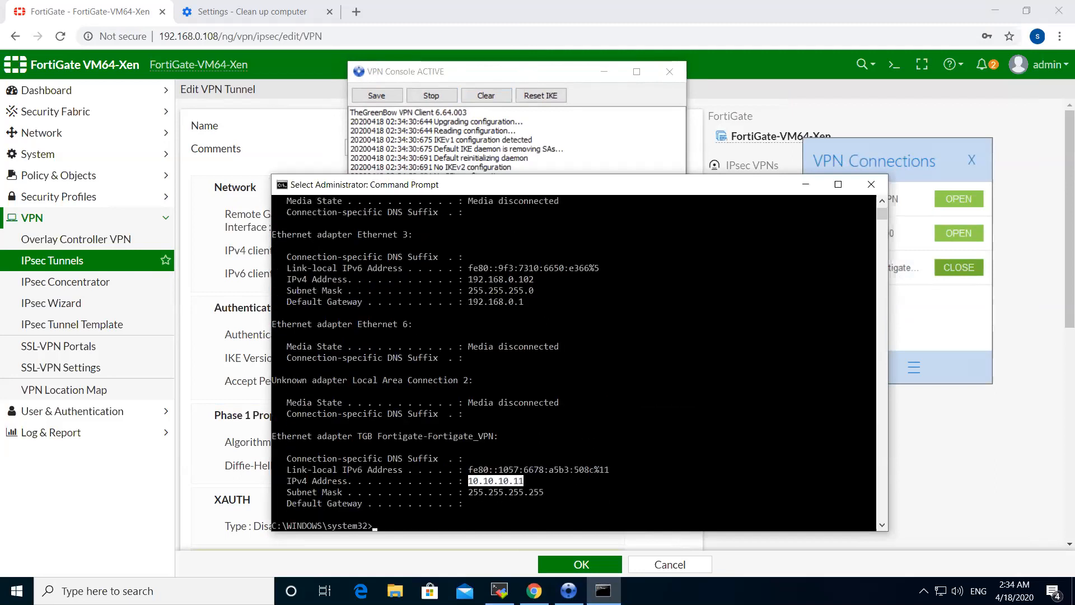
Step: Switch to the VPN Console and trace the log entries from IKEv1 configuration detection through the phase 1 Aggressive Mode exchange
{"action": "left_click", "coordinate": [557, 140]}
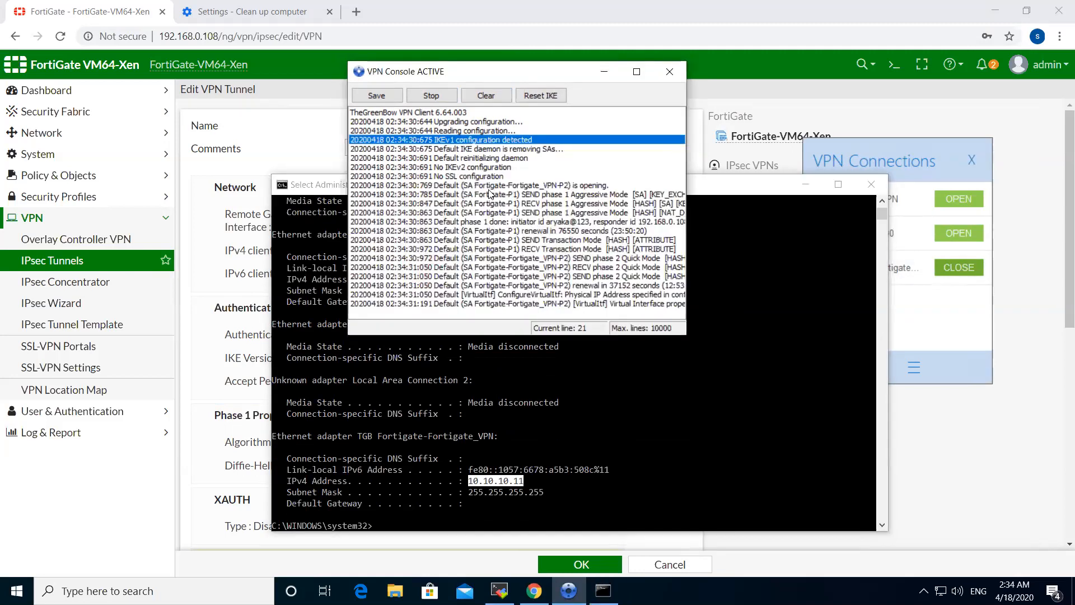
{"action": "left_click", "coordinate": [475, 178]}
{"action": "left_click", "coordinate": [474, 187]}
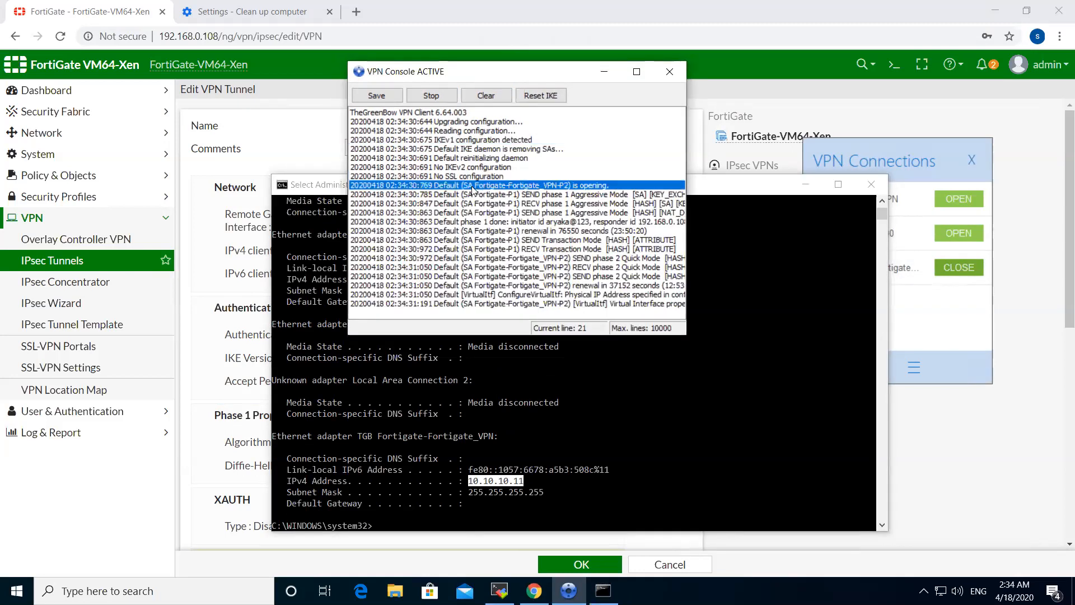
{"action": "left_click", "coordinate": [591, 196]}
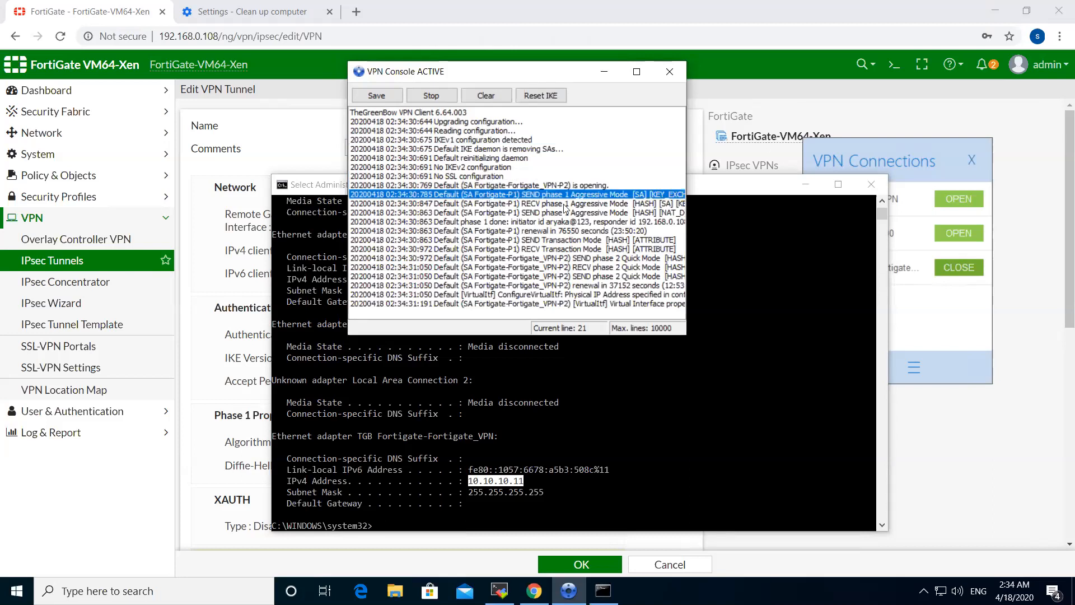
{"action": "left_click", "coordinate": [567, 203]}
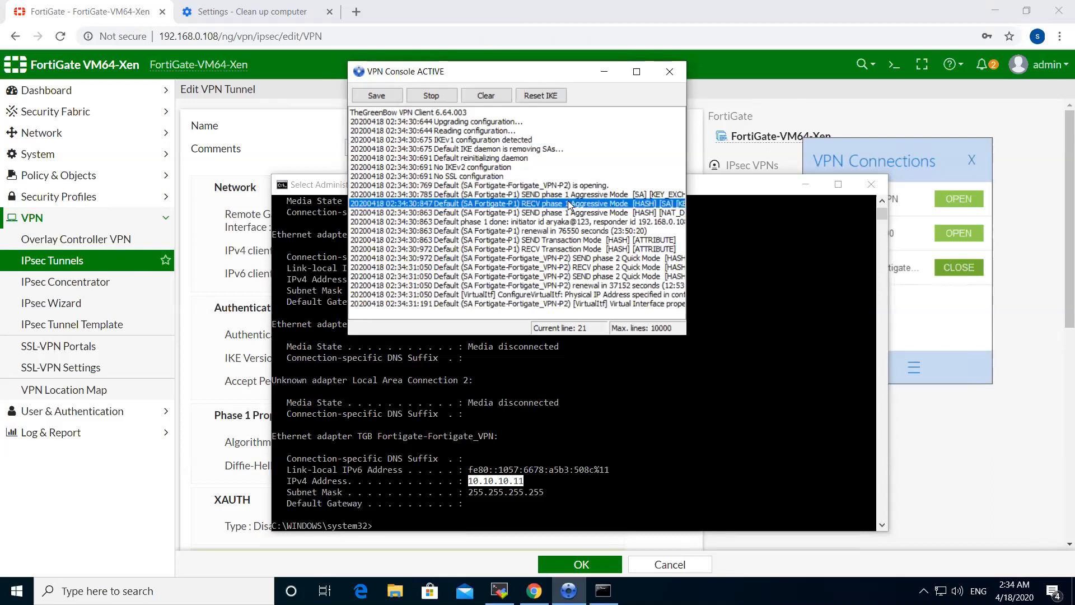
{"action": "left_click", "coordinate": [567, 213]}
{"action": "left_click", "coordinate": [561, 222]}
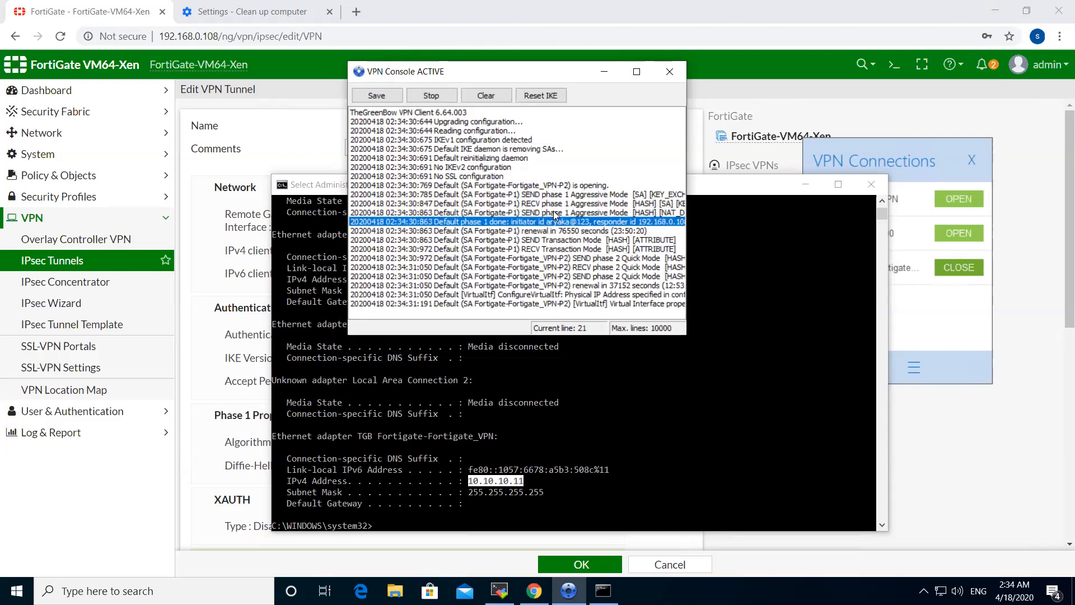
Step: Examine the Transaction Mode and virtual interface configuration entries in the console log, with the console window maximized
{"action": "left_click", "coordinate": [558, 240]}
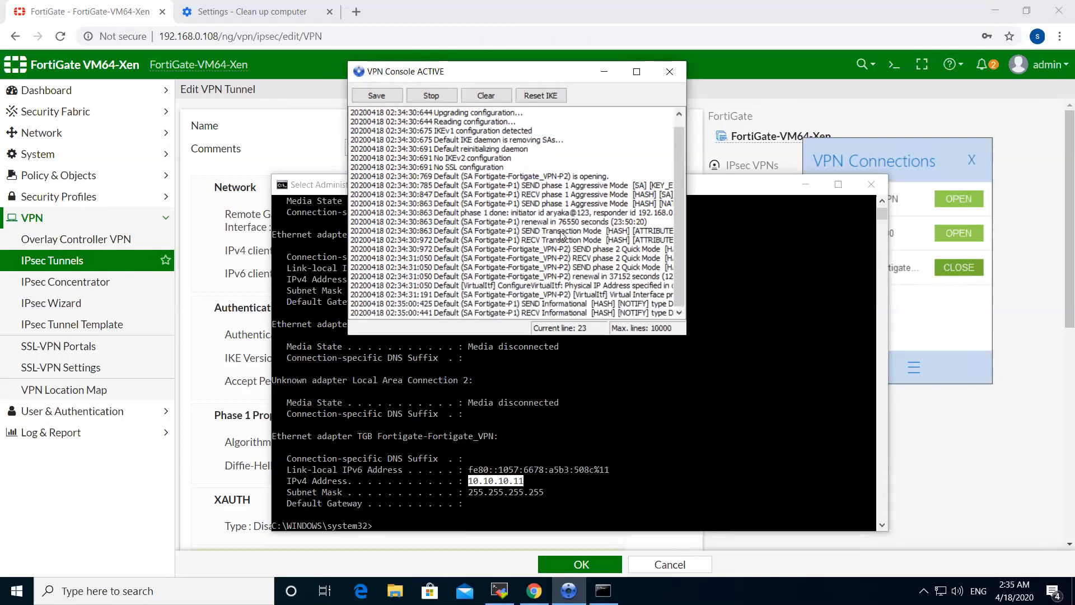
{"action": "left_click", "coordinate": [561, 232]}
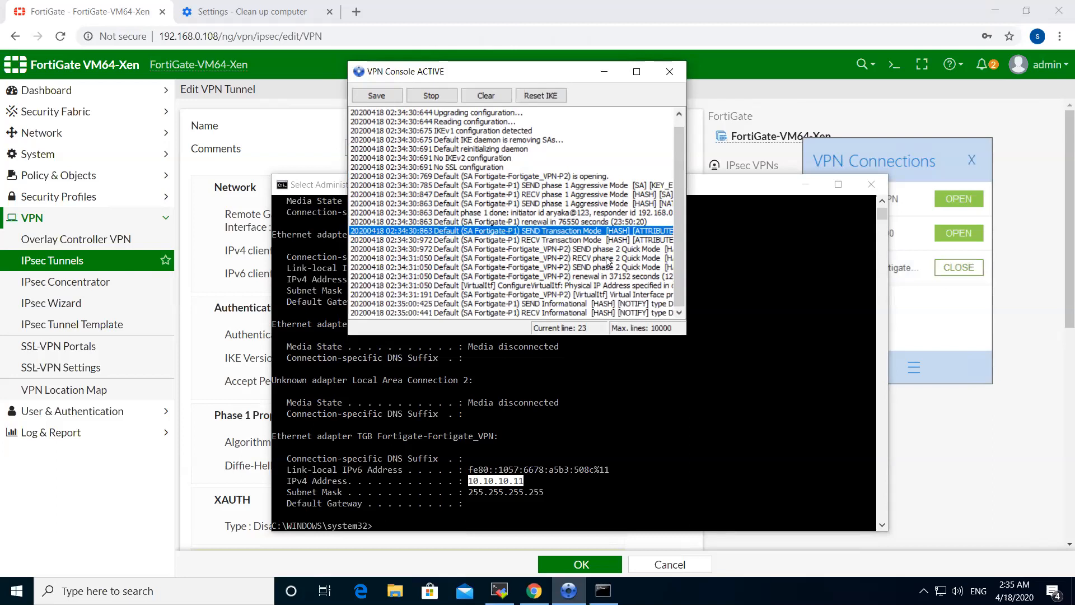
{"action": "left_click", "coordinate": [559, 240]}
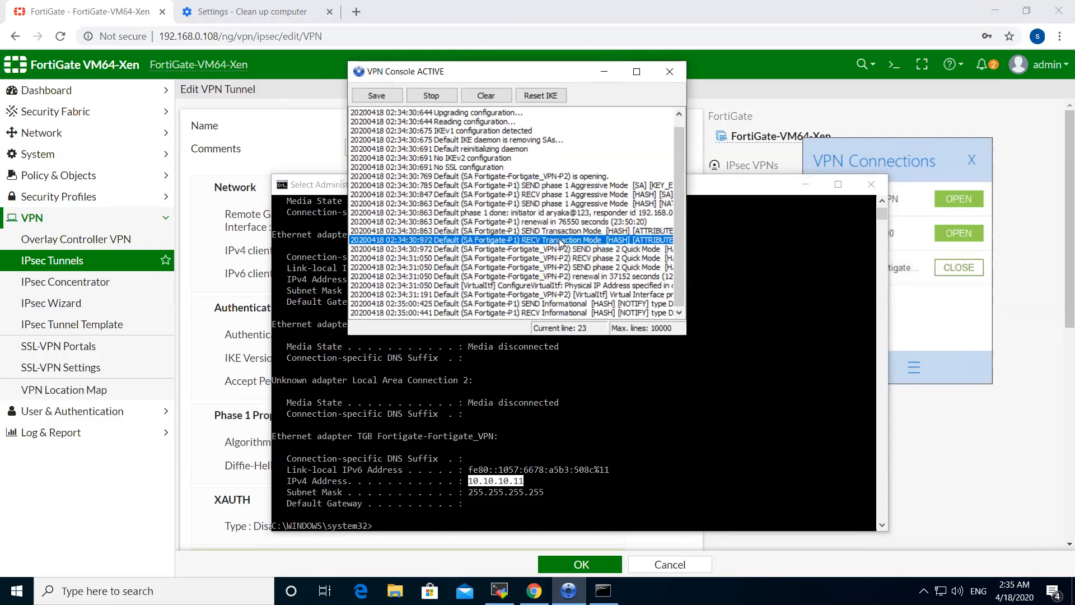
{"action": "left_click_drag", "start_coordinate": [534, 77], "coordinate": [390, 73]}
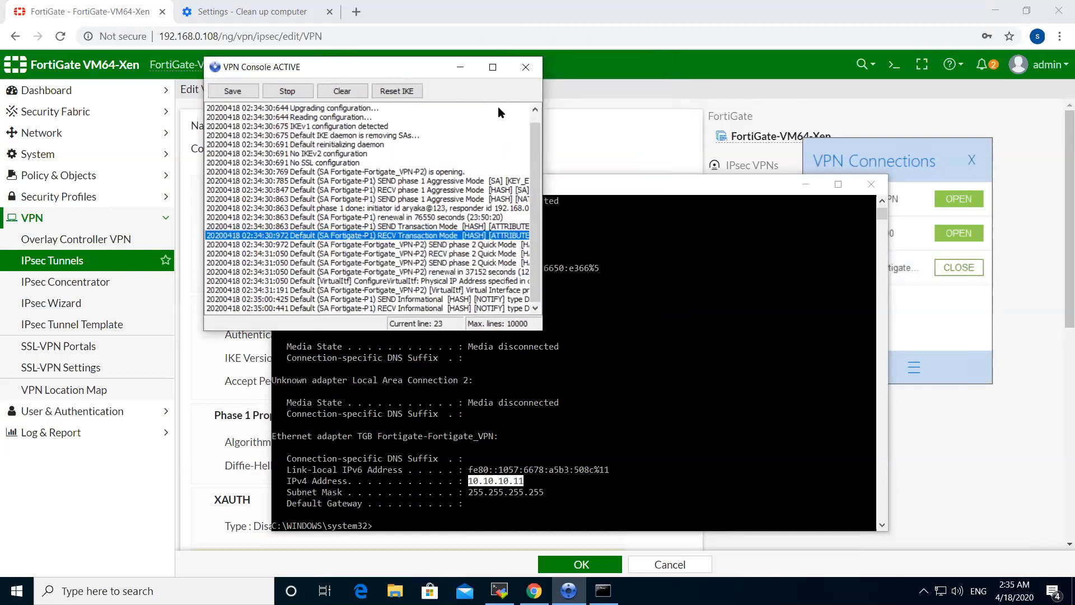
{"action": "left_click", "coordinate": [503, 71]}
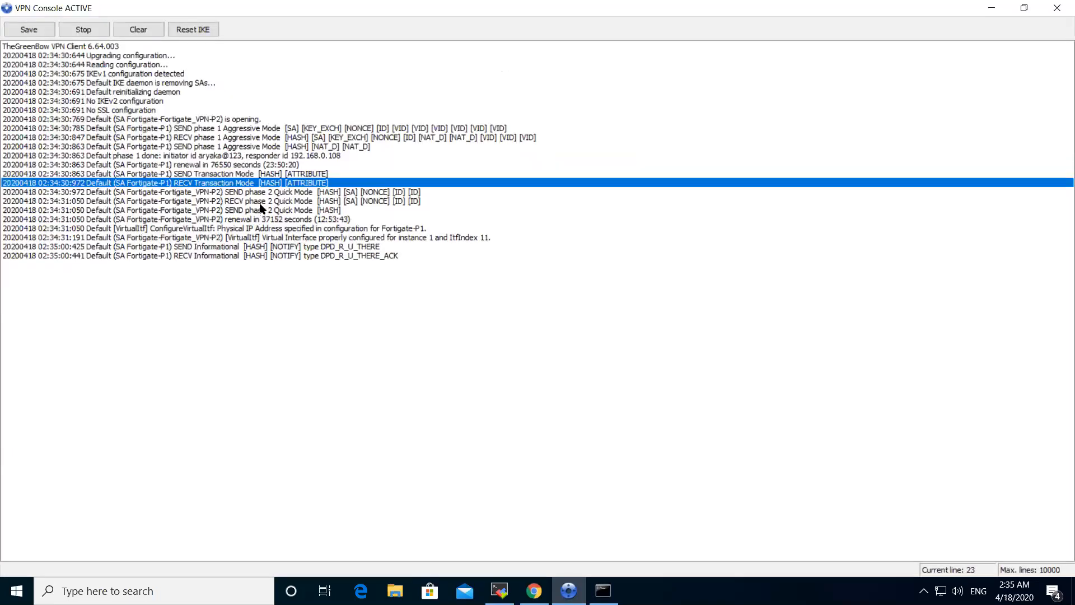
{"action": "left_click", "coordinate": [204, 229]}
{"action": "left_click_drag", "start_coordinate": [209, 214], "coordinate": [291, 231]}
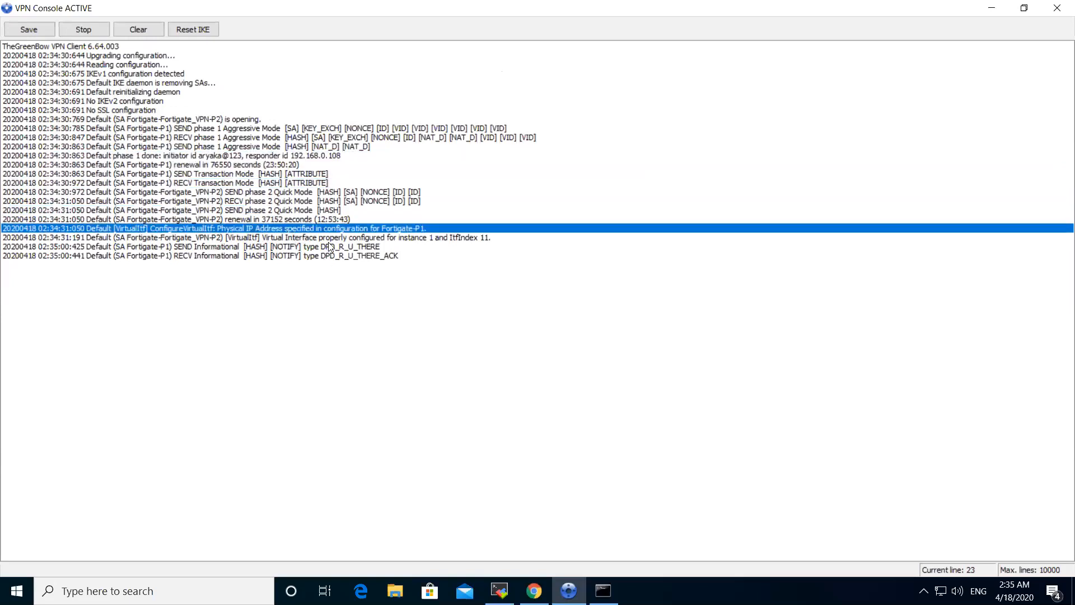
Step: Switch to Command Prompt, run route print and highlight the active IPv4 route for 14.140.40.204
{"action": "left_click", "coordinate": [603, 590]}
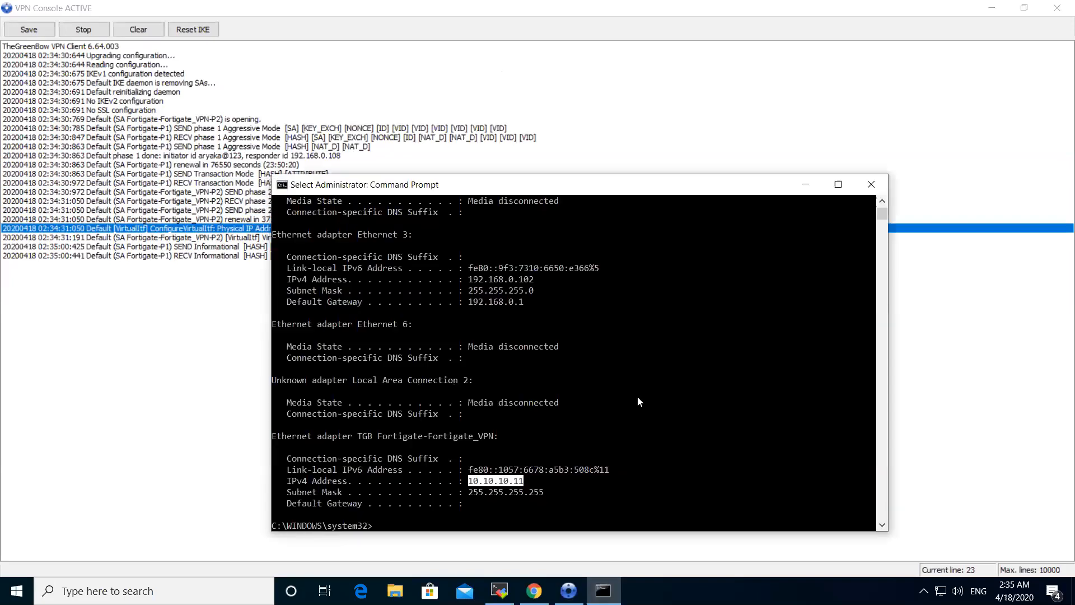
{"action": "key", "text": "Return"}
{"action": "key", "text": "Return"}
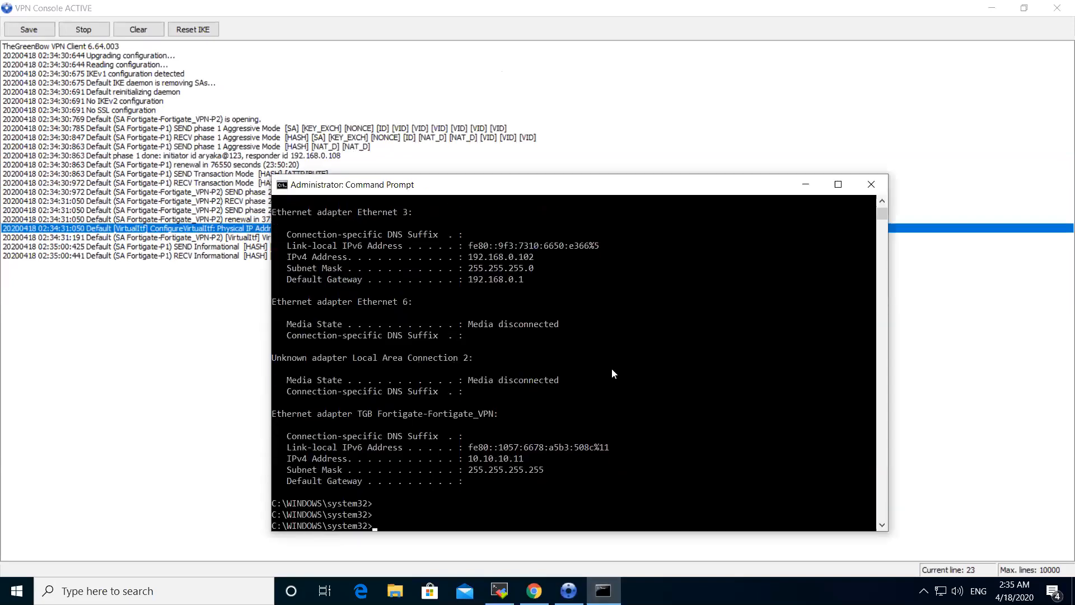
{"action": "type", "text": "route print"}
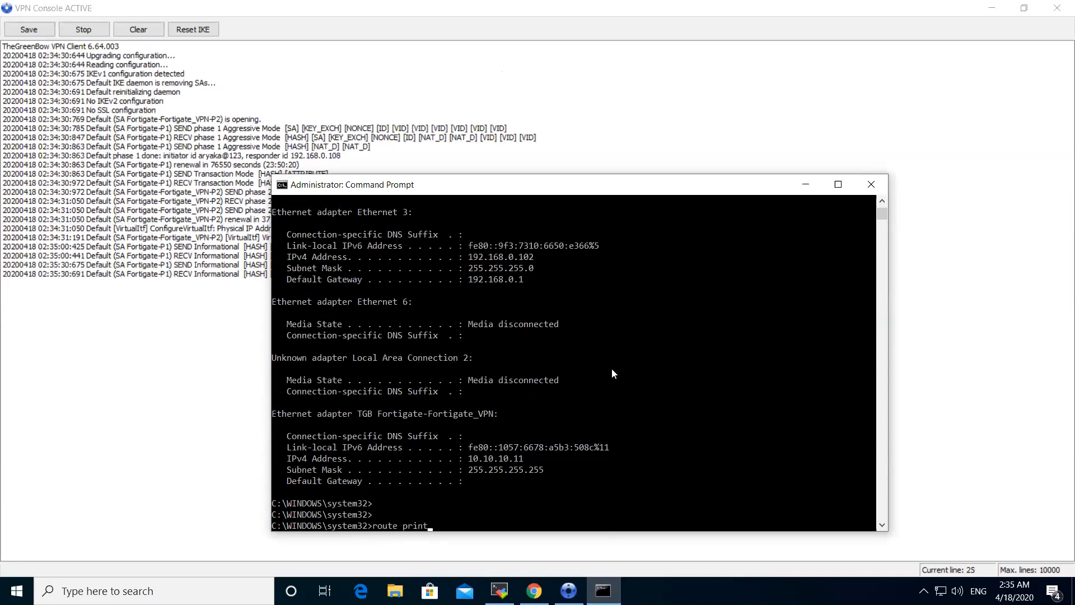
{"action": "key", "text": "Return"}
{"action": "scroll", "coordinate": [569, 361], "scroll_direction": "up", "scroll_amount": 6}
{"action": "scroll", "coordinate": [533, 366], "scroll_direction": "up", "scroll_amount": 1}
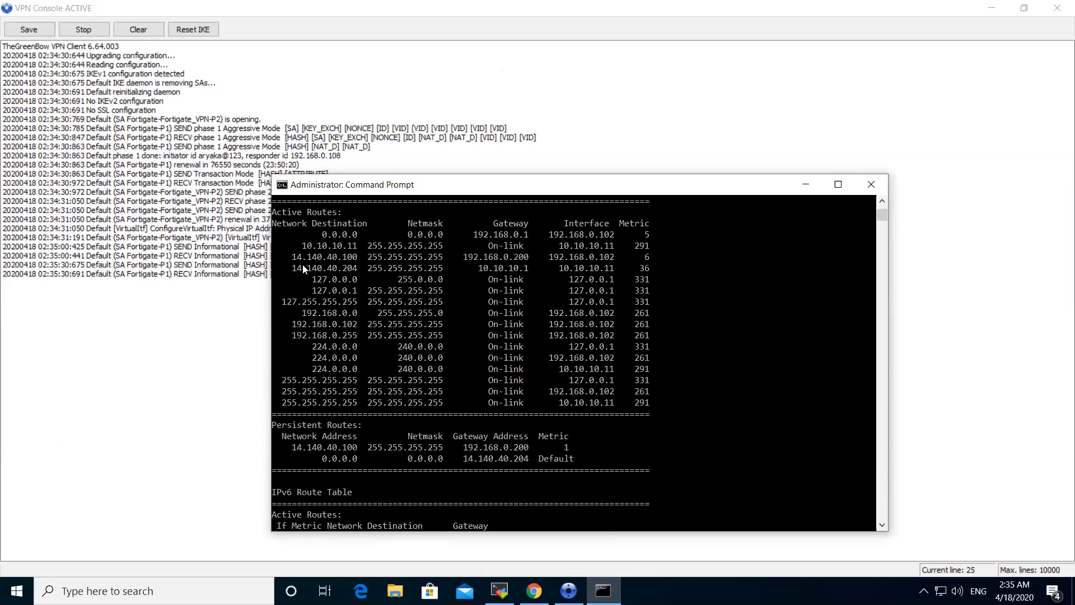
{"action": "left_click_drag", "start_coordinate": [288, 265], "coordinate": [629, 273]}
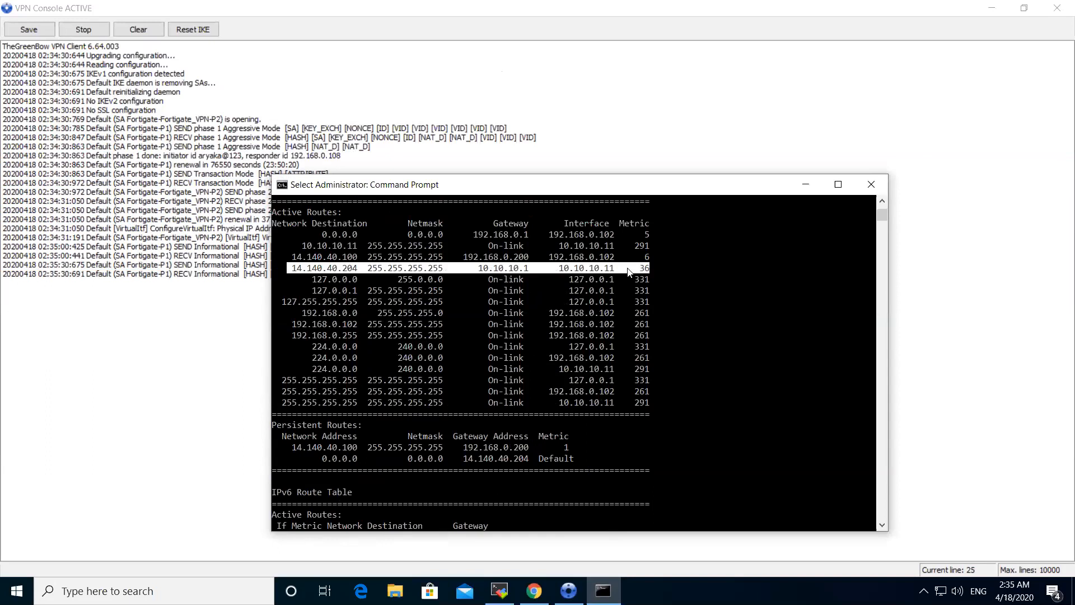
Step: Switch to the FortiGate page in Chrome and inspect the Accessible Networks address group's members in the VPN tunnel's Network settings
{"action": "left_click", "coordinate": [533, 590]}
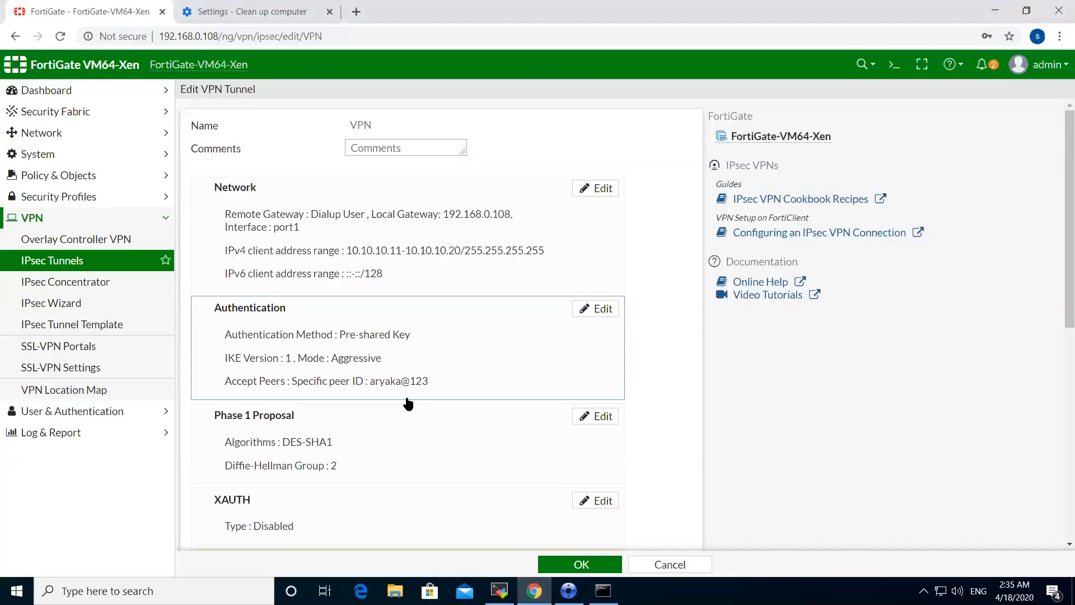
{"action": "left_click", "coordinate": [419, 273]}
{"action": "scroll", "coordinate": [425, 399], "scroll_direction": "down", "scroll_amount": 3}
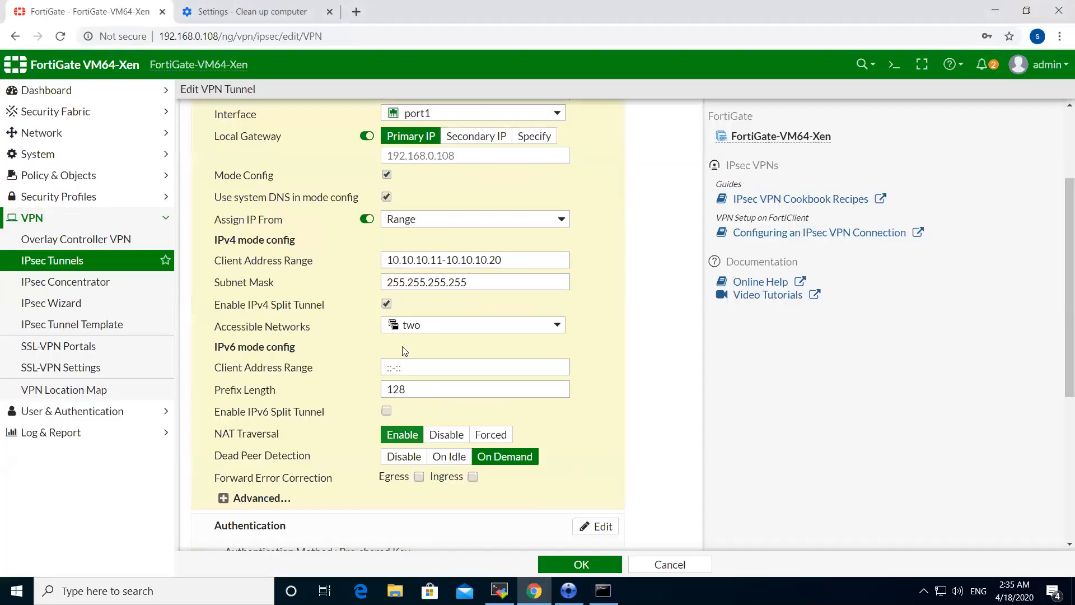
{"action": "mouse_move", "coordinate": [414, 327]}
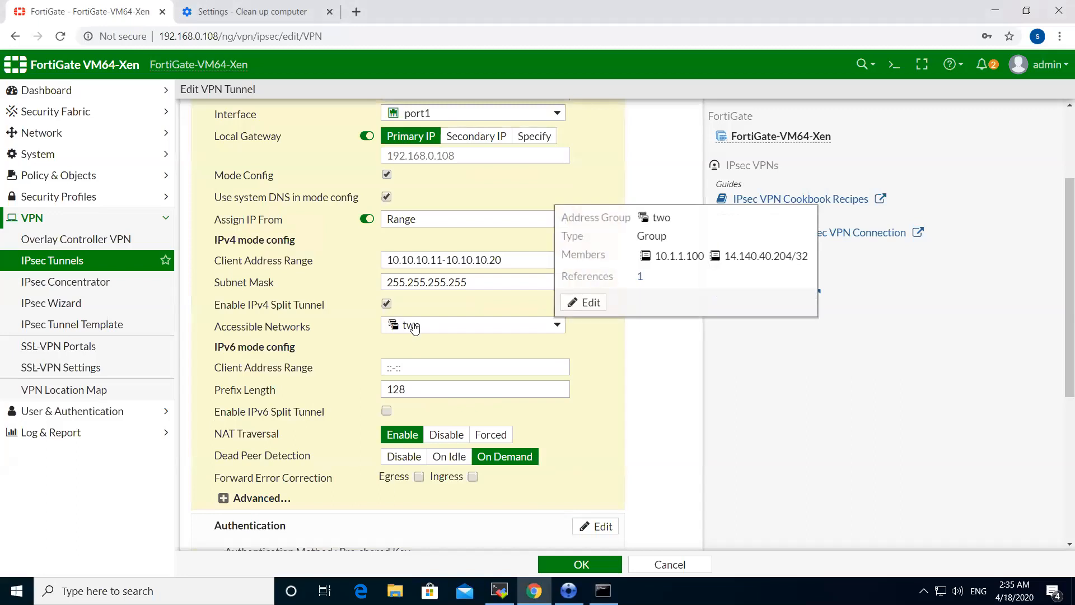
{"action": "left_click_drag", "start_coordinate": [807, 258], "coordinate": [655, 259]}
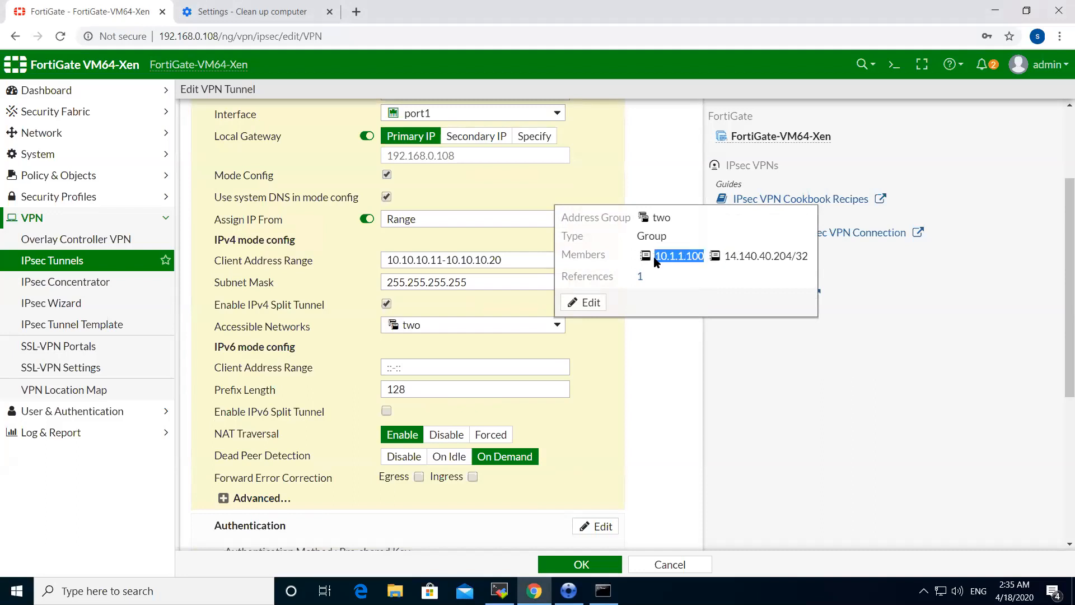
{"action": "left_click", "coordinate": [648, 395]}
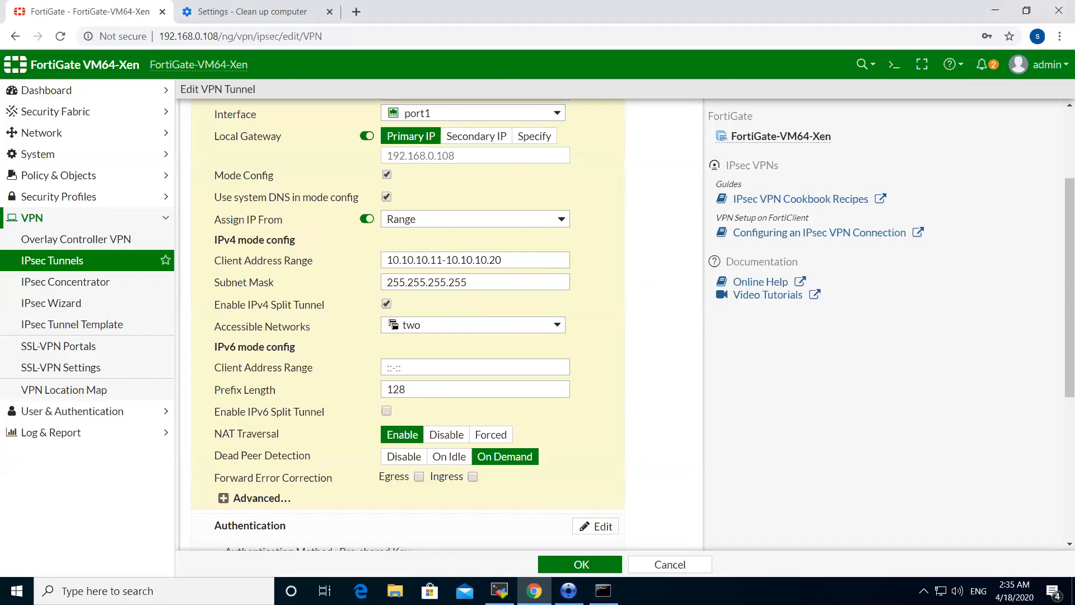
Step: Return to the VPN Console and review the phase 1 Aggressive Mode and Transaction Mode entries again
{"action": "left_click", "coordinate": [569, 591]}
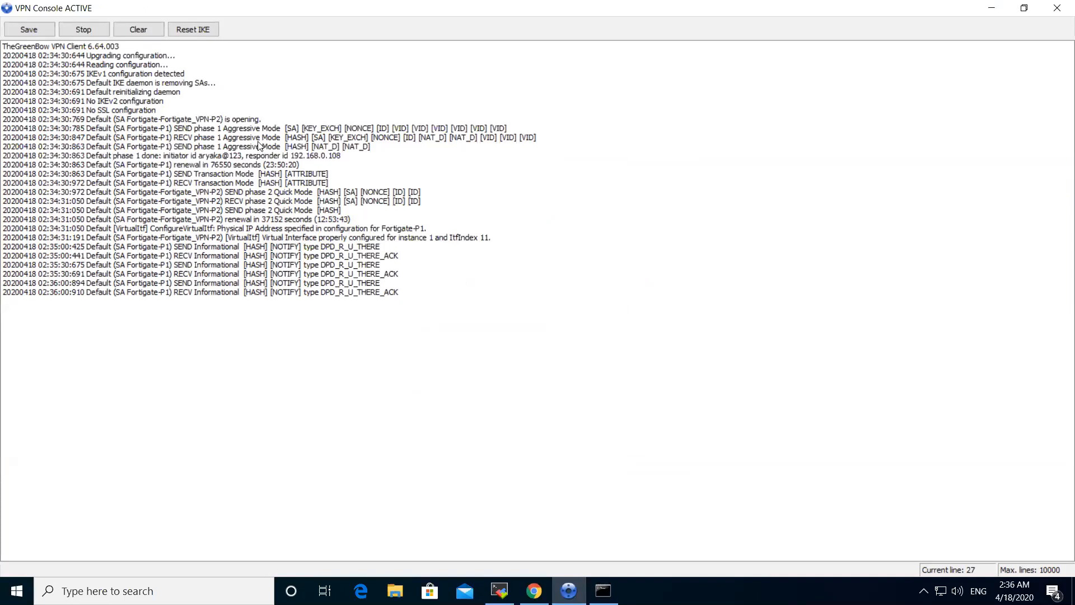
{"action": "left_click", "coordinate": [343, 138]}
{"action": "left_click", "coordinate": [332, 149]}
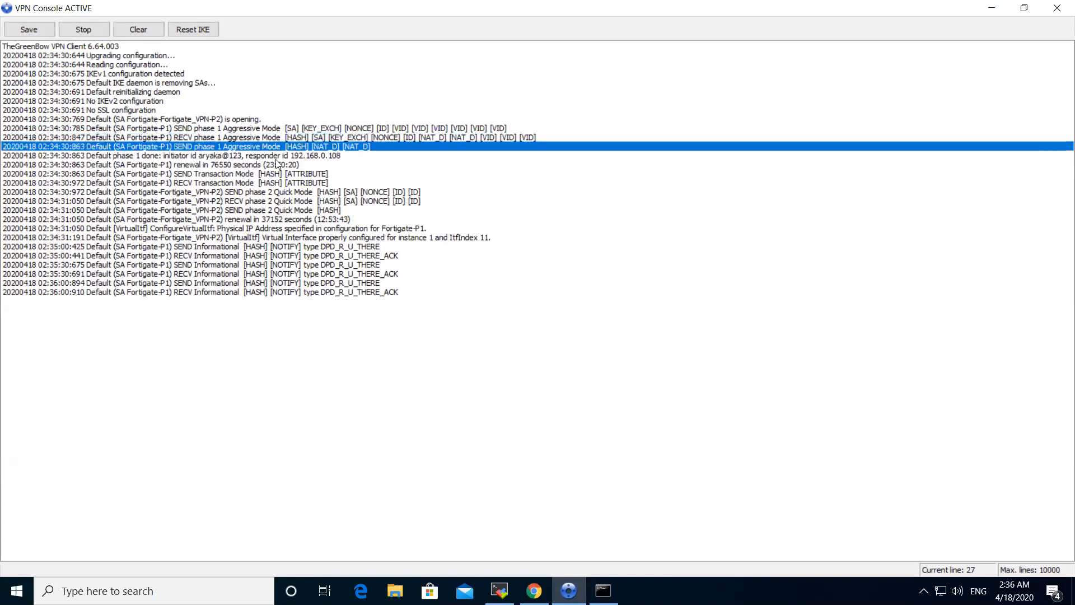
{"action": "left_click", "coordinate": [277, 159]}
{"action": "left_click", "coordinate": [210, 176]}
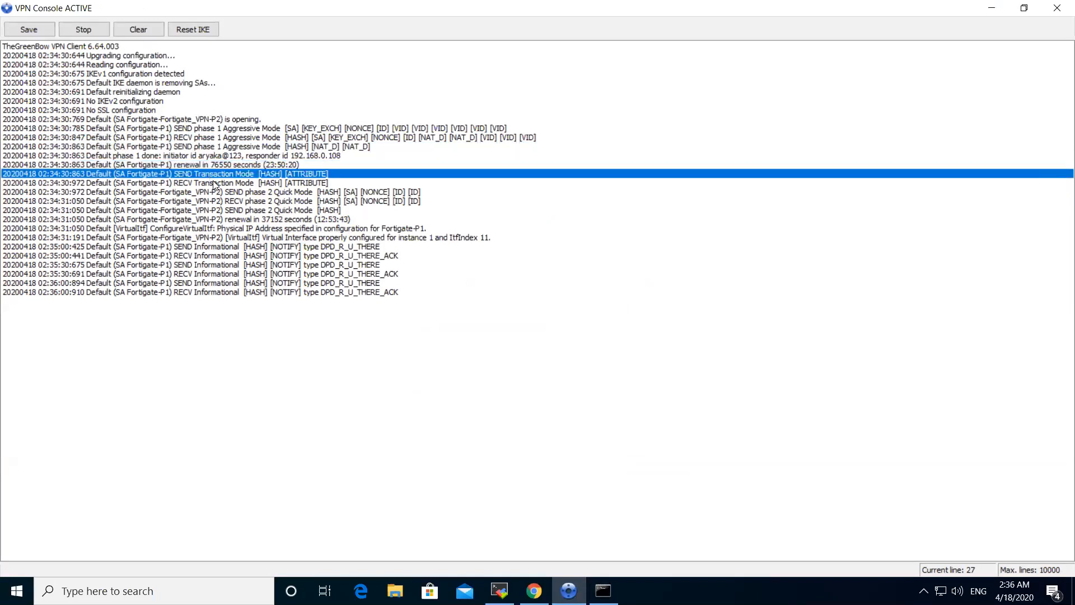
{"action": "left_click", "coordinate": [225, 184]}
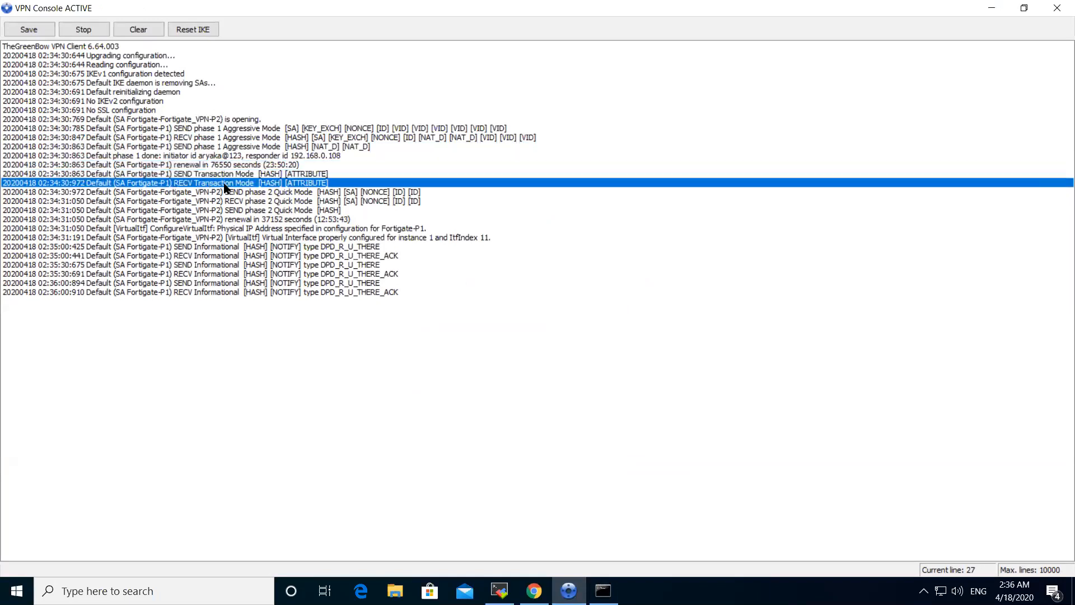
{"action": "left_click", "coordinate": [294, 176]}
{"action": "left_click", "coordinate": [295, 184]}
Step: Go through the phase 2 Quick Mode, virtual interface and DPD entries in the console log
{"action": "left_click", "coordinate": [296, 194]}
{"action": "left_click", "coordinate": [298, 203]}
{"action": "left_click", "coordinate": [298, 211]}
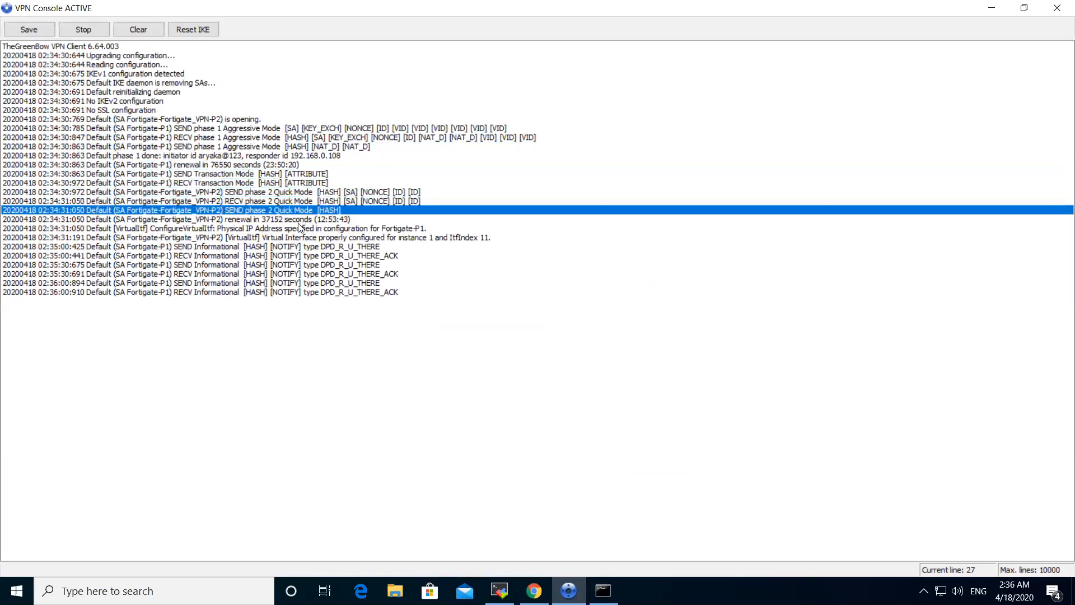
{"action": "left_click", "coordinate": [298, 227]}
{"action": "mouse_move", "coordinate": [298, 245]}
{"action": "left_mouse_down"}
{"action": "mouse_move", "coordinate": [305, 283]}
{"action": "mouse_move", "coordinate": [318, 245]}
{"action": "left_mouse_up"}
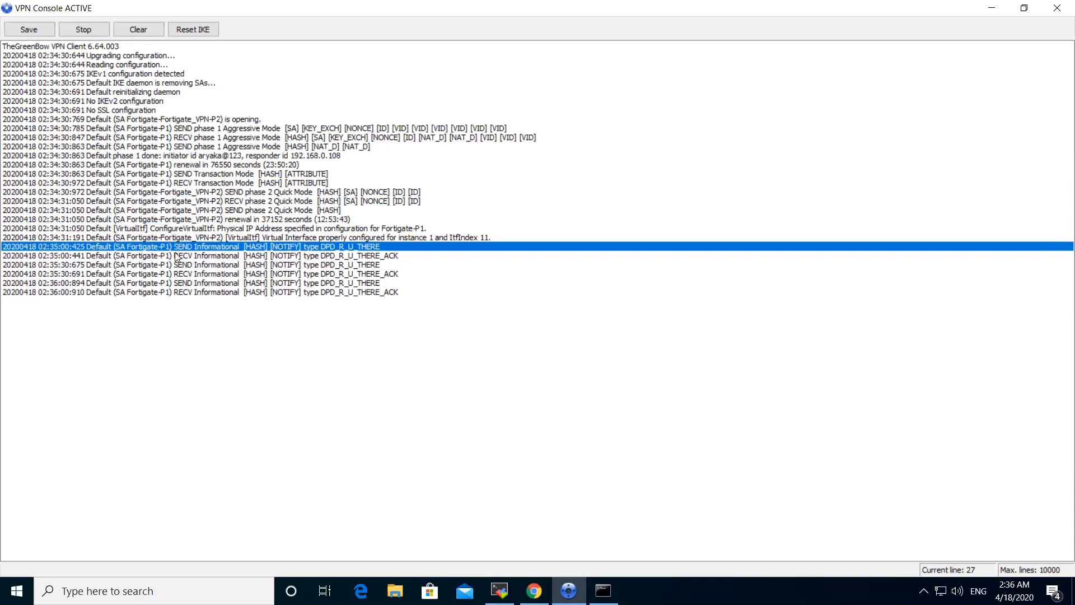
{"action": "left_click", "coordinate": [200, 238]}
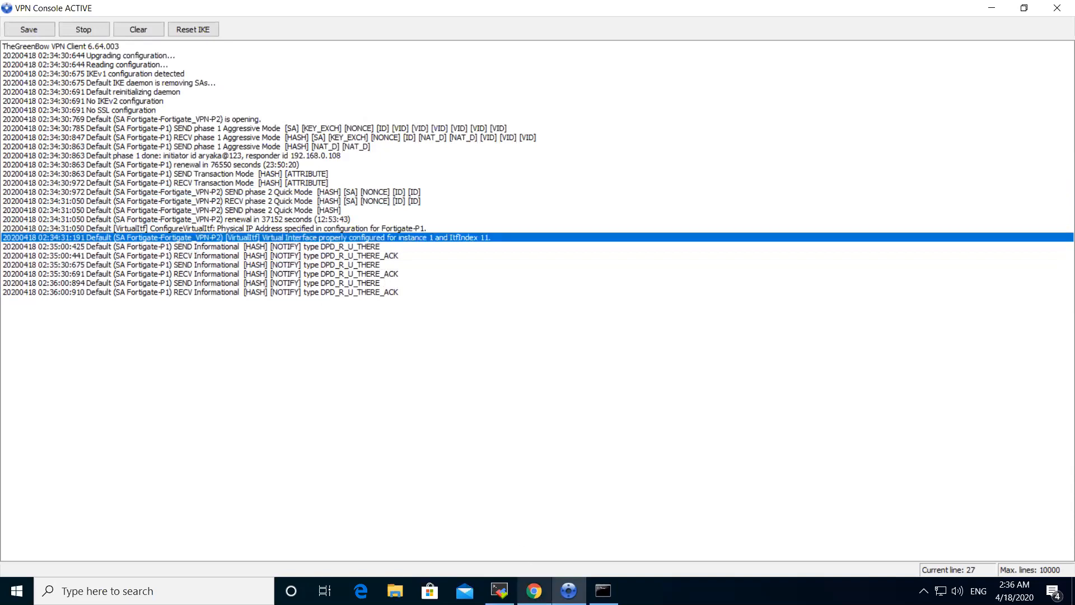
Step: Switch to Command Prompt, ping 14.140.40.204 and interrupt the ping after the first replies
{"action": "left_click", "coordinate": [603, 590]}
{"action": "left_click", "coordinate": [628, 393]}
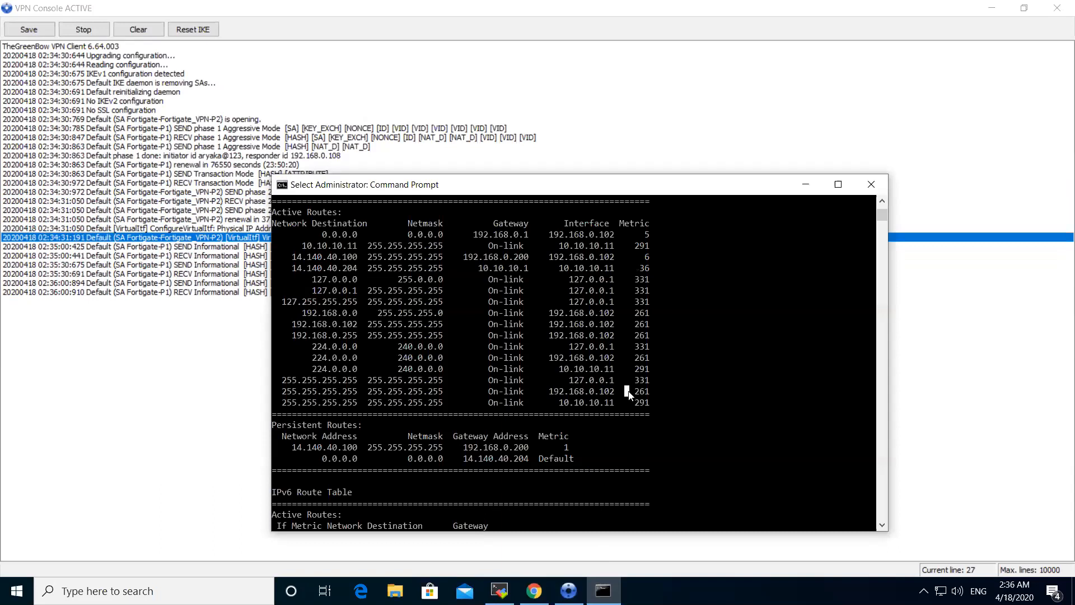
{"action": "key", "text": "Return"}
{"action": "key", "text": "Return"}
{"action": "key", "text": "Return"}
{"action": "key", "text": "Return"}
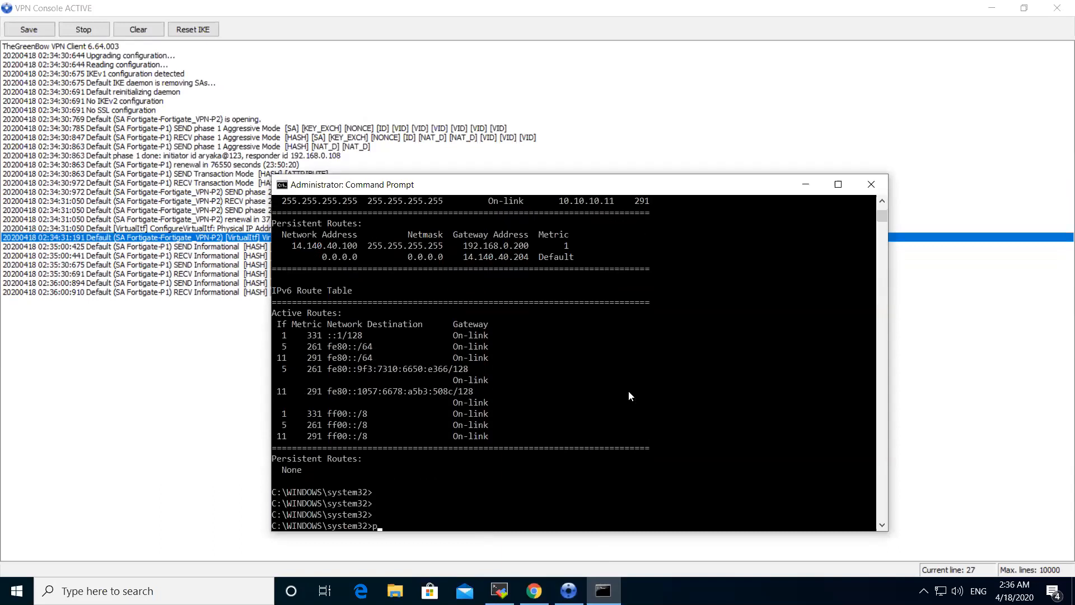
{"action": "key", "text": "BackSpace"}
{"action": "key", "text": "BackSpace"}
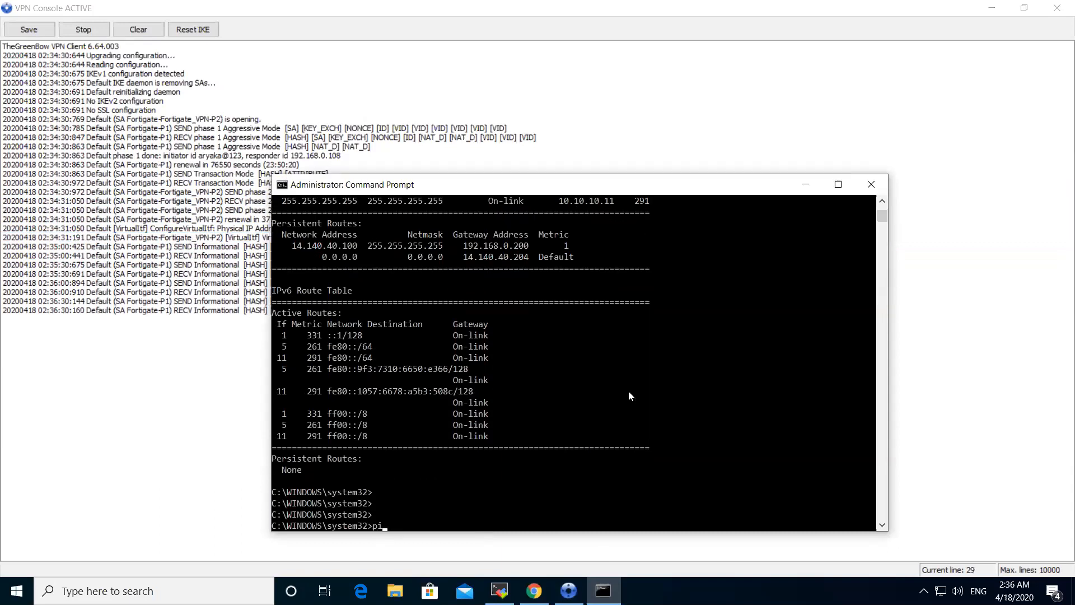
{"action": "type", "text": "ing 14.140.40.204"}
{"action": "key", "text": "Return"}
{"action": "key", "text": "ctrl+c"}
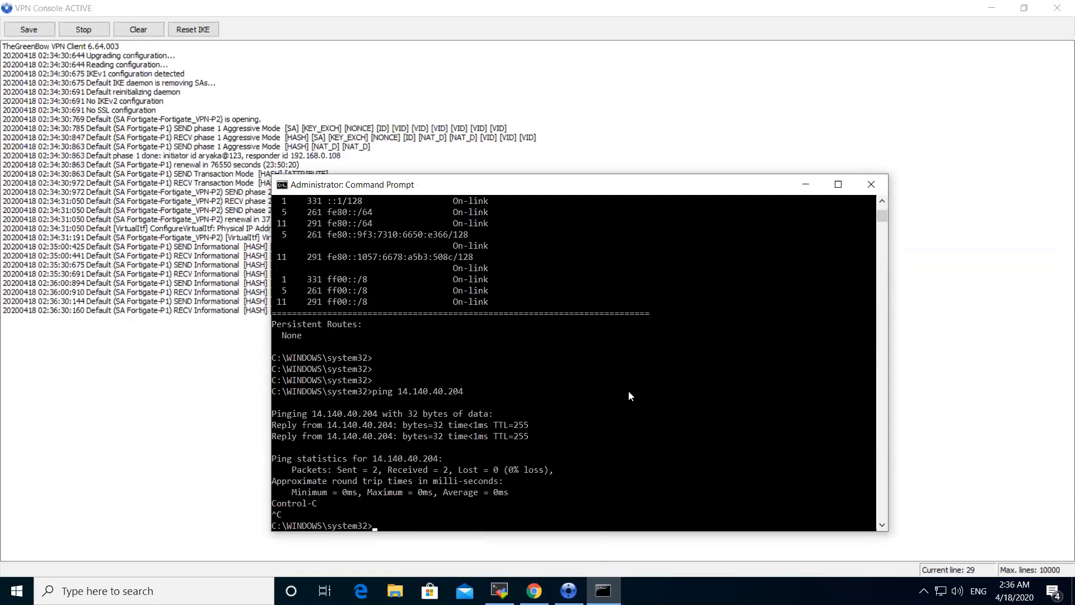
Step: Run tracert 14.140.40.204, highlight the hop's host name, and minimize Command Prompt
{"action": "key", "text": "Up"}
{"action": "key", "text": "Up"}
{"action": "key", "text": "Up"}
{"action": "key", "text": "Up"}
{"action": "key", "text": "Return"}
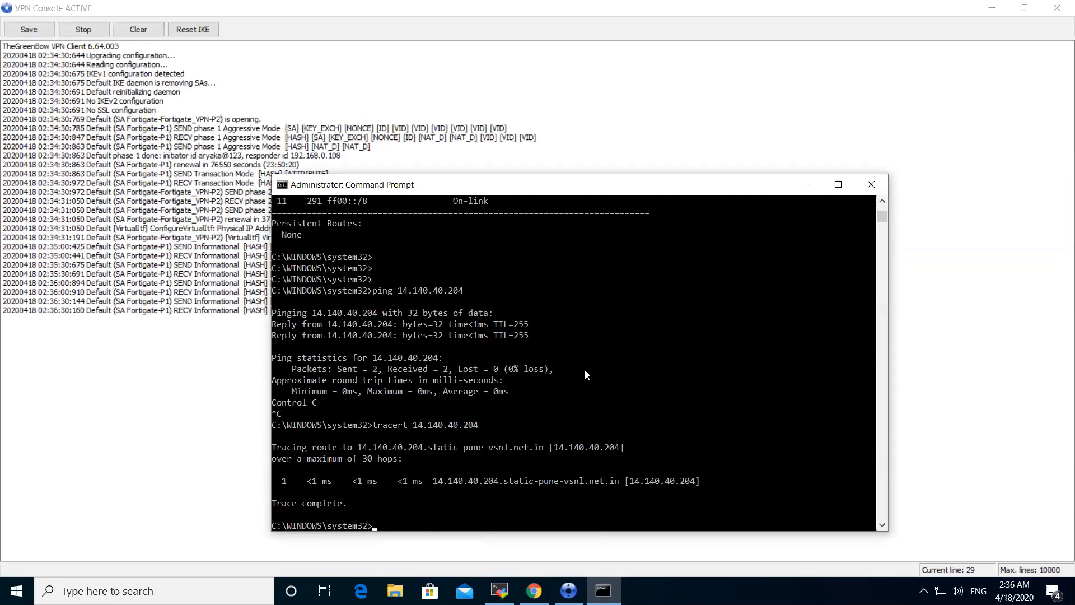
{"action": "left_click_drag", "start_coordinate": [435, 485], "coordinate": [587, 475]}
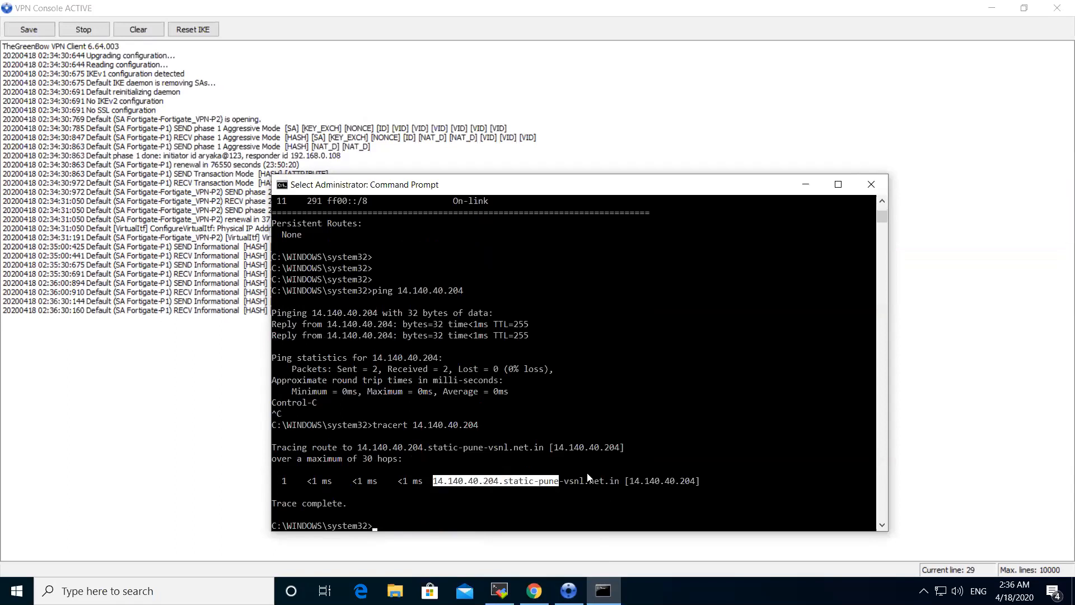
{"action": "right_click", "coordinate": [765, 440]}
{"action": "left_click", "coordinate": [806, 184]}
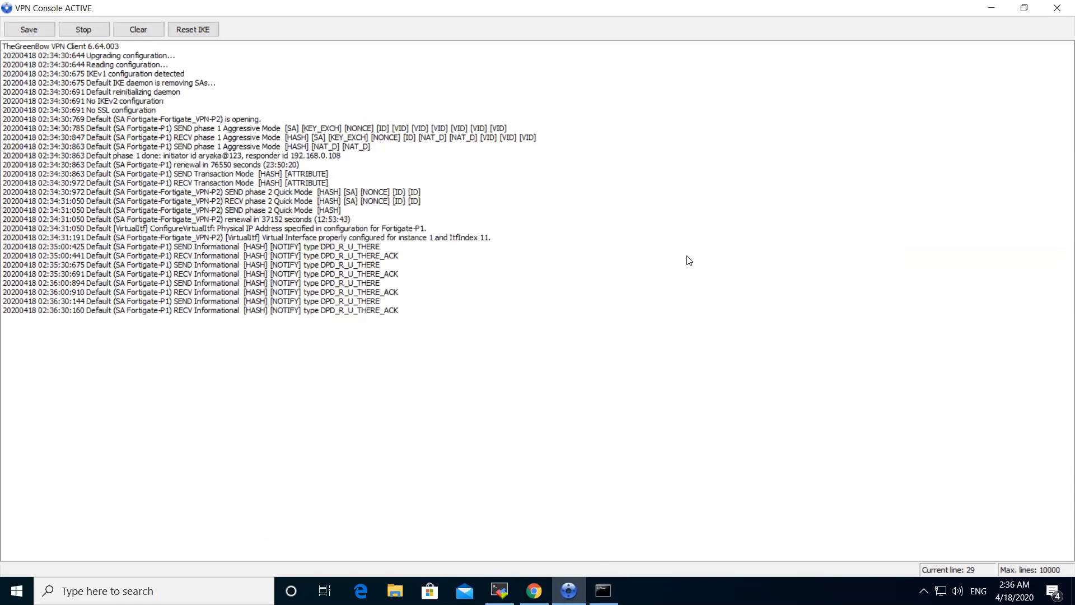
Step: Clear the VPN Console log and close the open Fortigate tunnel from the VPN connections list
{"action": "left_click", "coordinate": [138, 30]}
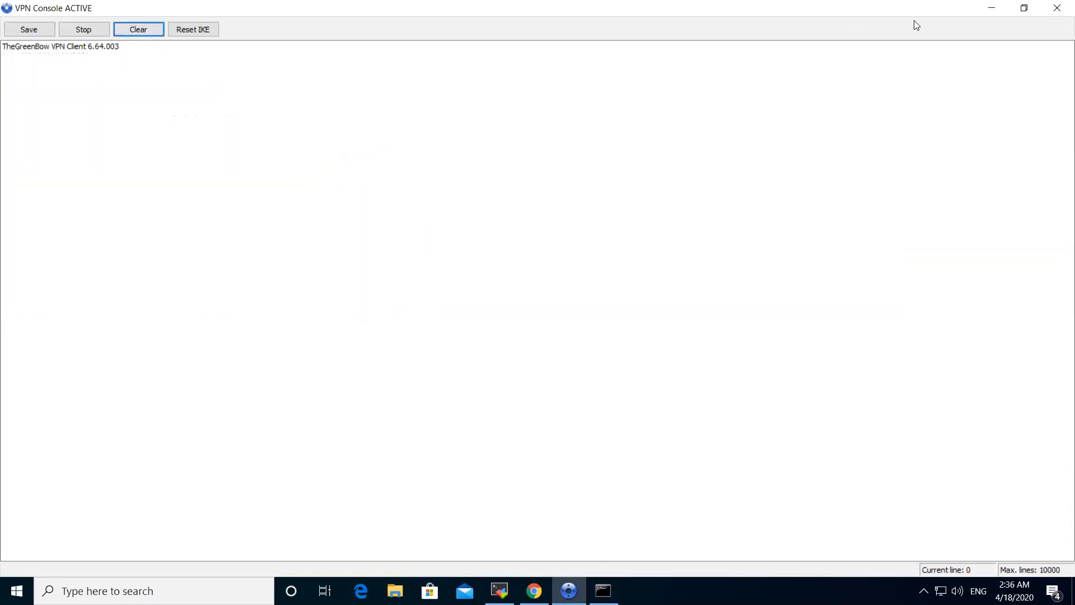
{"action": "left_click", "coordinate": [923, 591]}
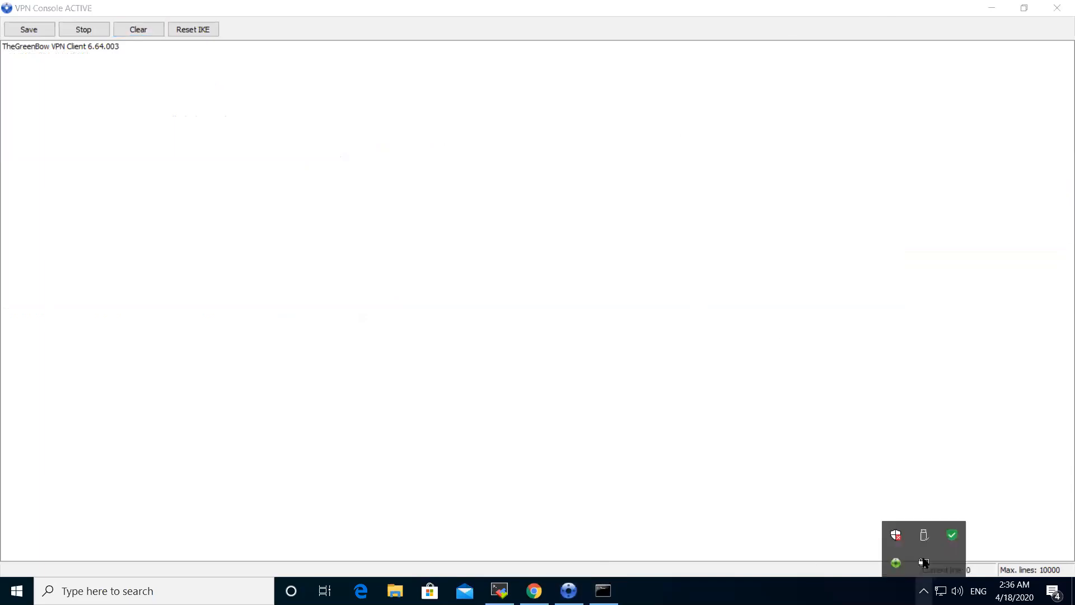
{"action": "left_click", "coordinate": [895, 562]}
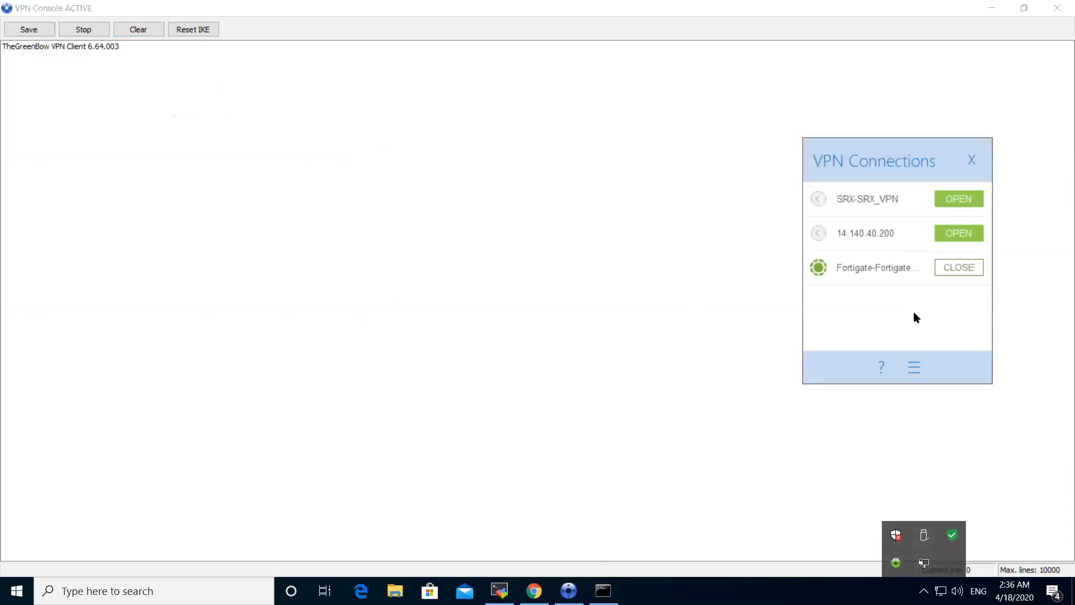
{"action": "left_click", "coordinate": [958, 267]}
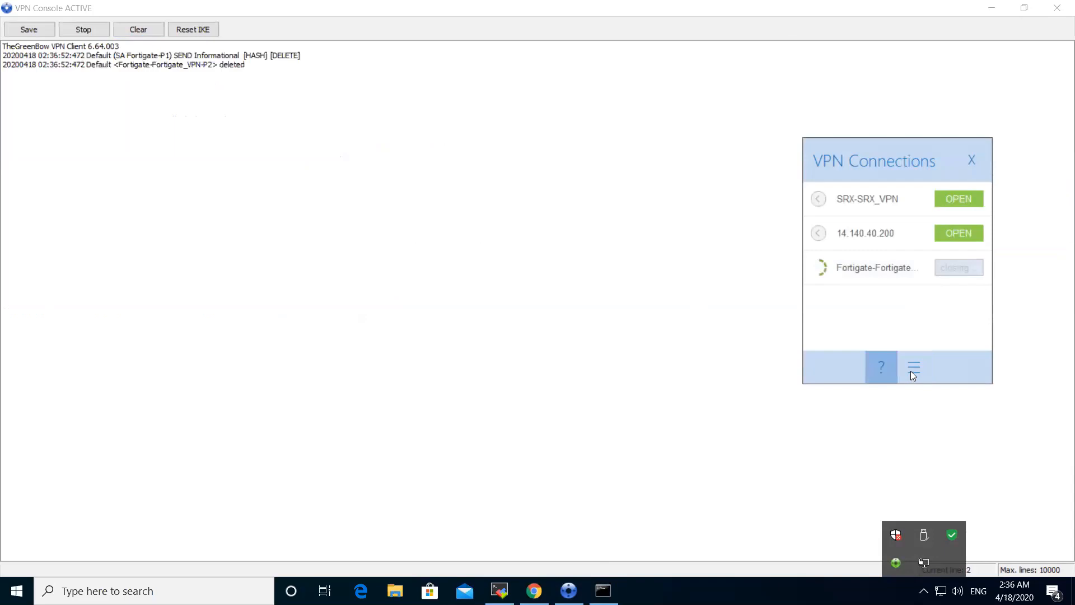
Step: Open the VPN client's configuration and add a new Phase 2 under the Fortigate IKE V1 gateway
{"action": "left_click", "coordinate": [911, 371]}
{"action": "left_click", "coordinate": [600, 215]}
{"action": "right_click", "coordinate": [602, 217]}
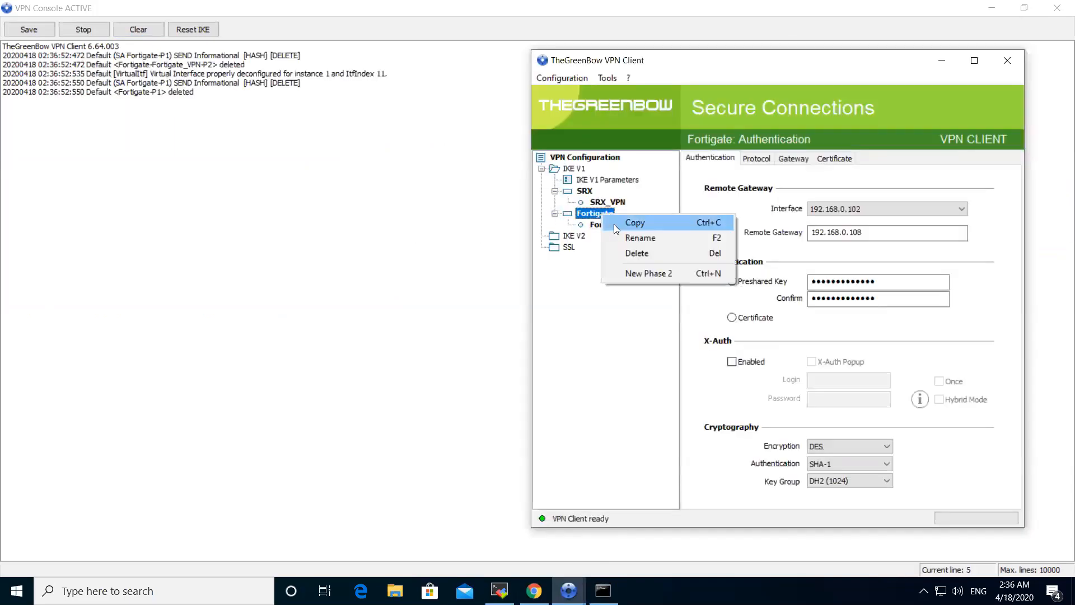
{"action": "left_click", "coordinate": [632, 269]}
{"action": "left_click", "coordinate": [636, 245]}
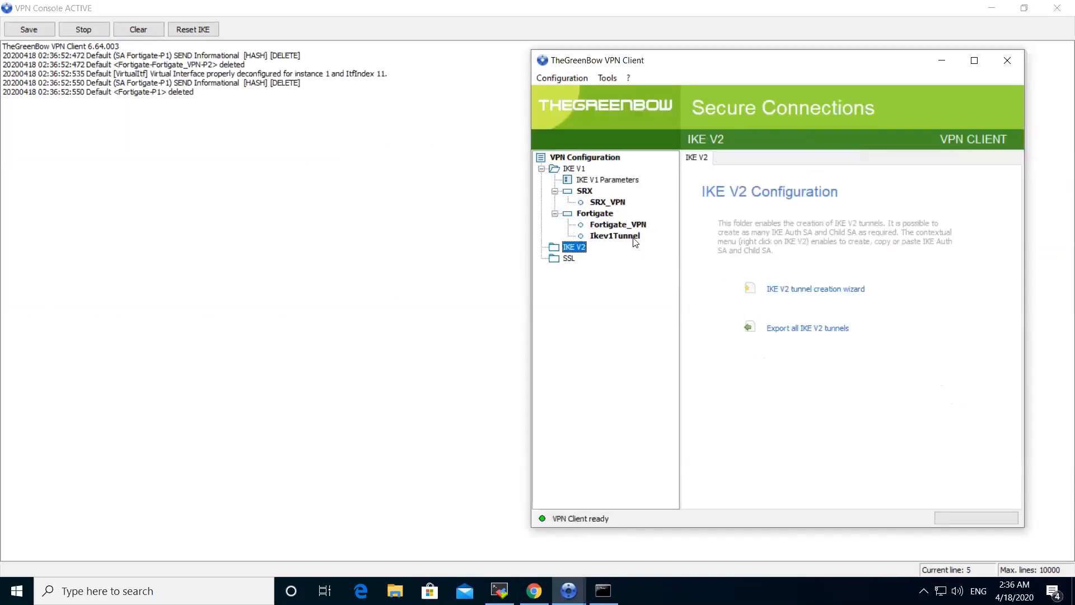
Step: Rename the new Phase 2 tunnel under Fortigate as Fortigate_VPN_2
{"action": "left_click", "coordinate": [635, 237]}
{"action": "right_click", "coordinate": [633, 238]}
{"action": "left_click", "coordinate": [674, 304]}
{"action": "type", "text": "Fortigate"}
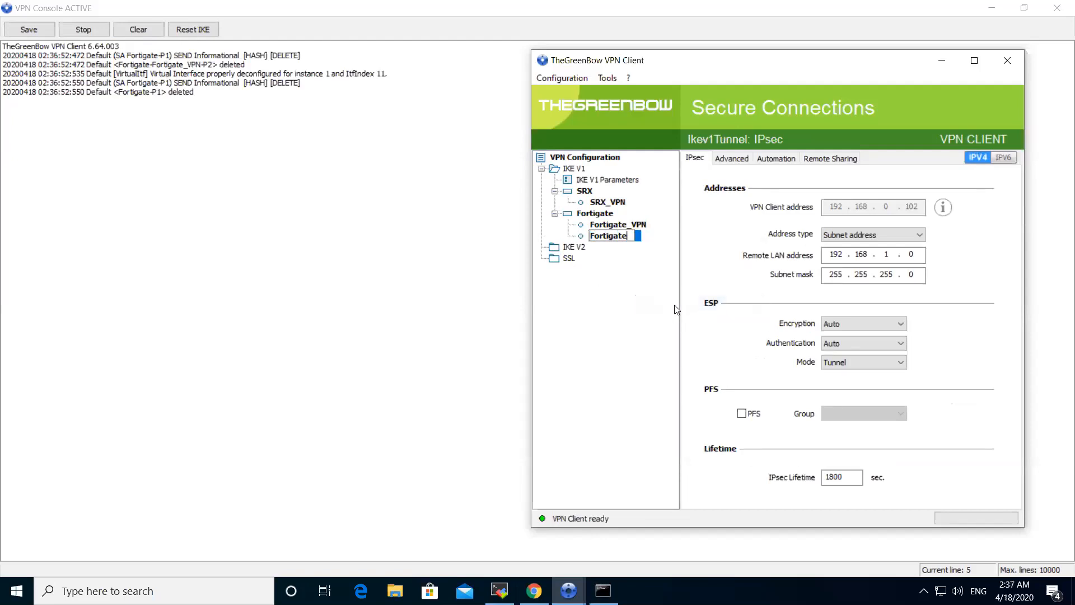
{"action": "type", "text": "_VPN_2"}
{"action": "key", "text": "Return"}
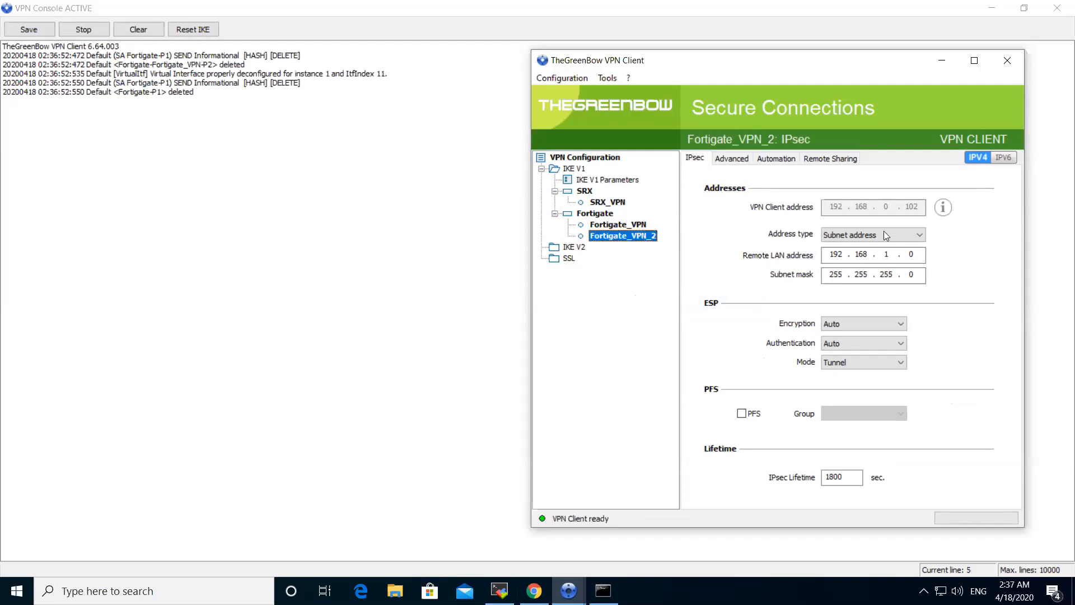
Step: Set Fortigate_VPN_2's address type to Single address and its remote host address to 10.1.1.100
{"action": "left_click", "coordinate": [918, 238]}
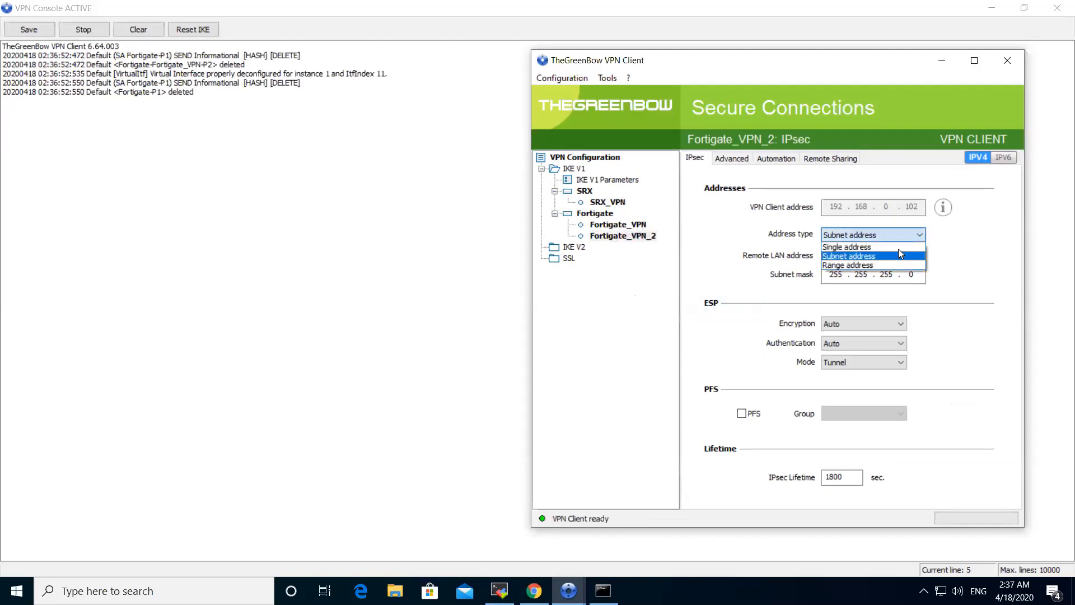
{"action": "left_click", "coordinate": [899, 250]}
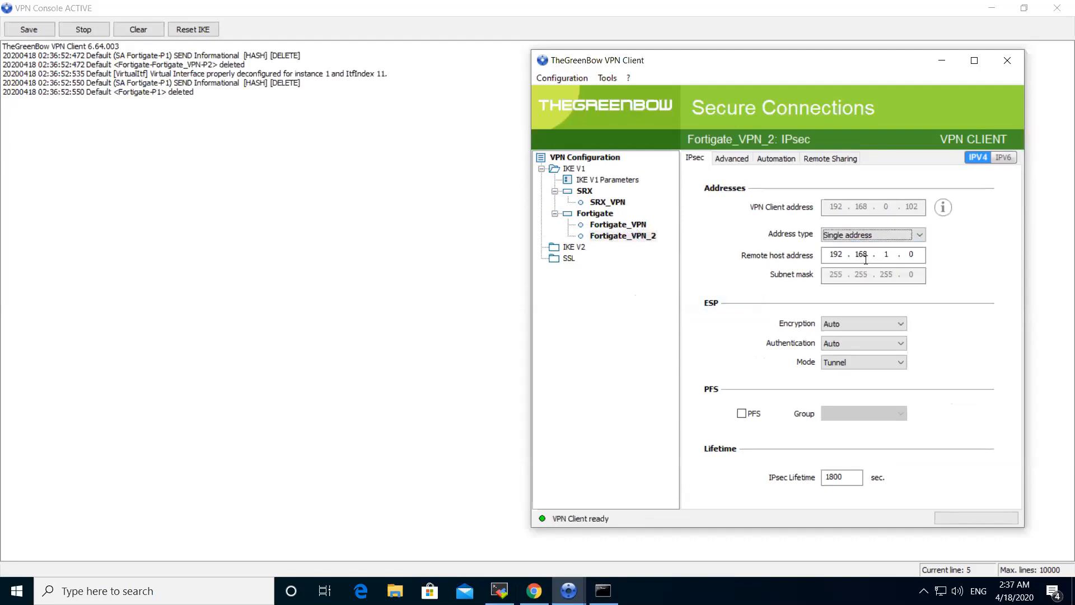
{"action": "left_click", "coordinate": [841, 258]}
{"action": "type", "text": "10"}
{"action": "key", "text": "period"}
{"action": "type", "text": "1"}
{"action": "key", "text": "period"}
{"action": "type", "text": "1"}
{"action": "key", "text": "period"}
{"action": "type", "text": "100"}
Step: Check the port4 address on the FortiGate Interfaces page, discarding unsaved tunnel edits, and return to the VPN client
{"action": "left_click", "coordinate": [535, 590]}
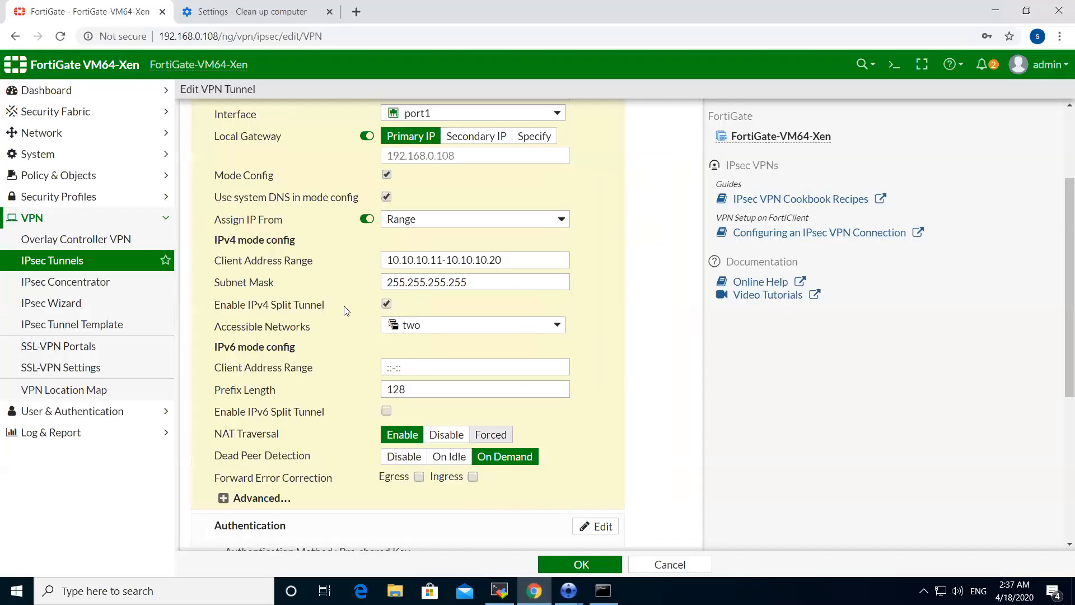
{"action": "left_click", "coordinate": [89, 135]}
{"action": "left_click", "coordinate": [84, 161]}
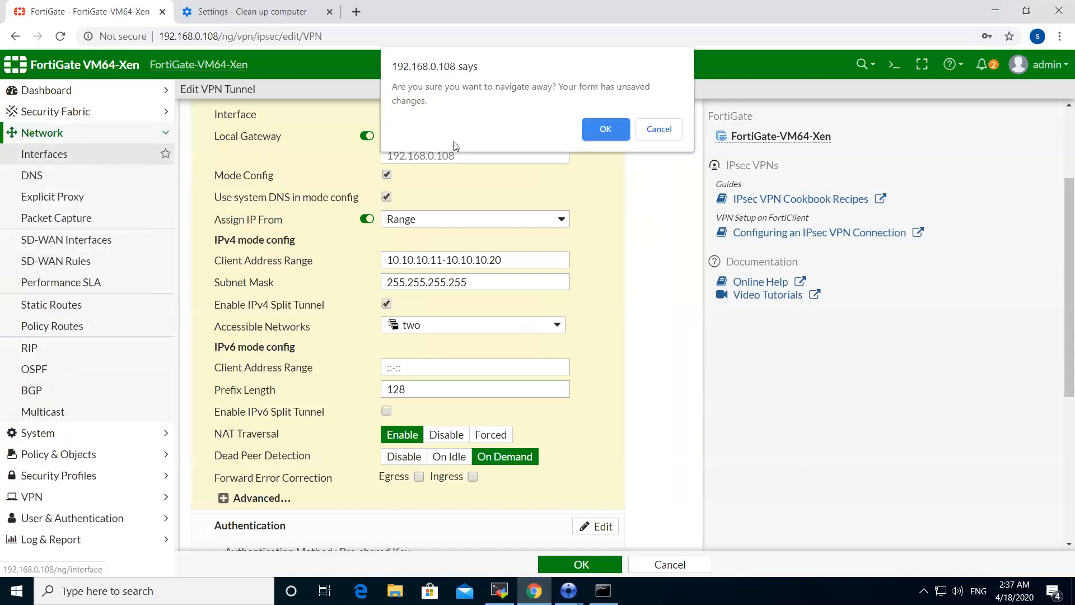
{"action": "left_click", "coordinate": [589, 128]}
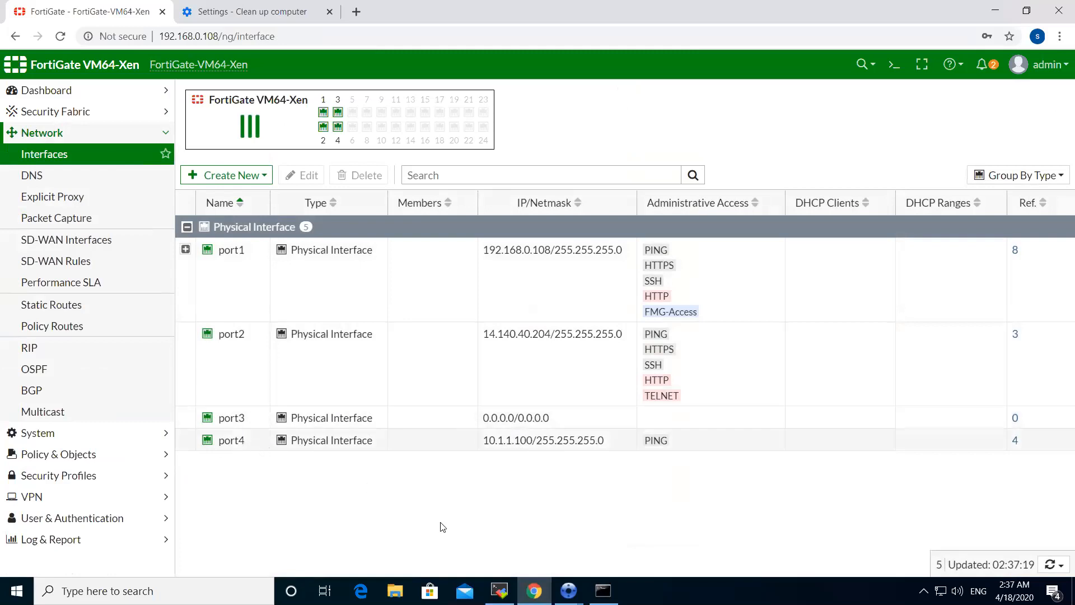
{"action": "left_click", "coordinate": [627, 521]}
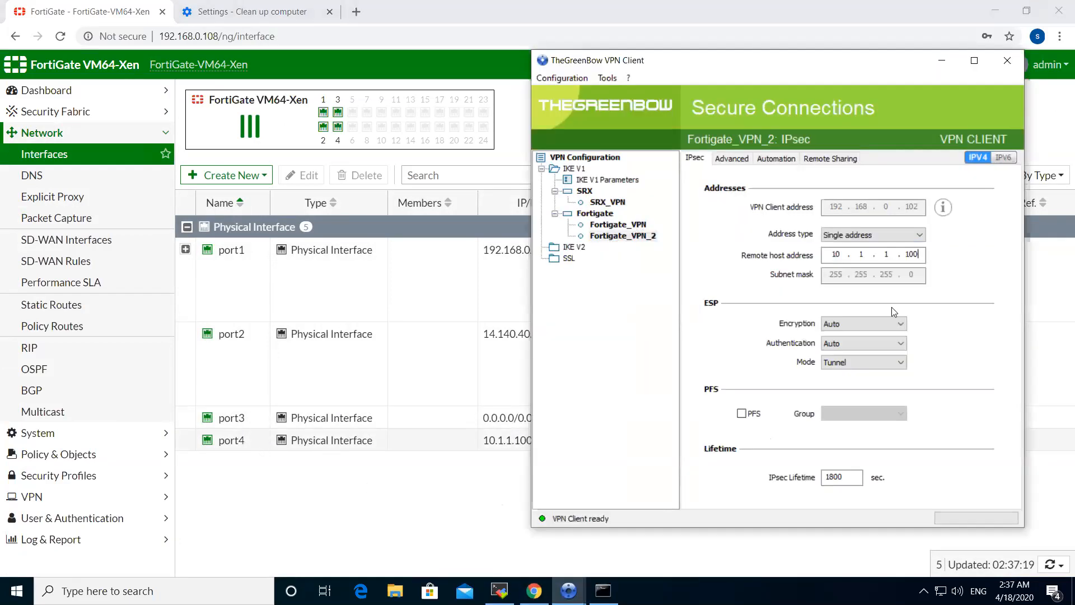
Step: Set Fortigate_VPN_2's ESP encryption to DES and authentication to SHA-1
{"action": "left_click", "coordinate": [868, 324]}
{"action": "left_click", "coordinate": [878, 348]}
{"action": "left_click", "coordinate": [878, 348]}
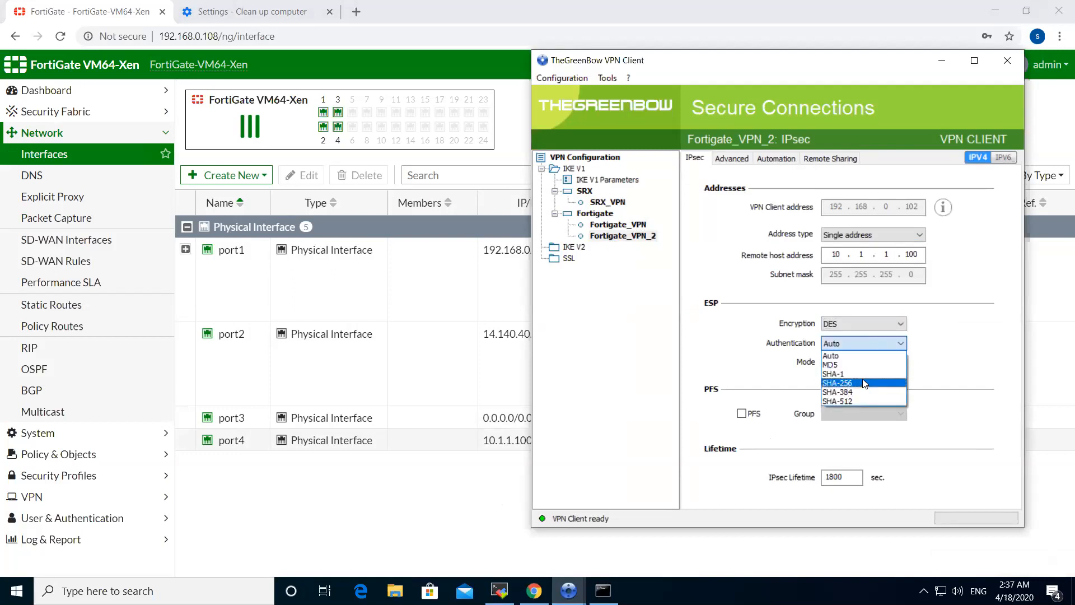
{"action": "left_click", "coordinate": [865, 374]}
{"action": "left_click", "coordinate": [860, 362]}
{"action": "left_click", "coordinate": [868, 374]}
Step: Set Fortigate_VPN_2's IPsec lifetime to 86400 sec and save the VPN configuration
{"action": "double_click", "coordinate": [821, 477]}
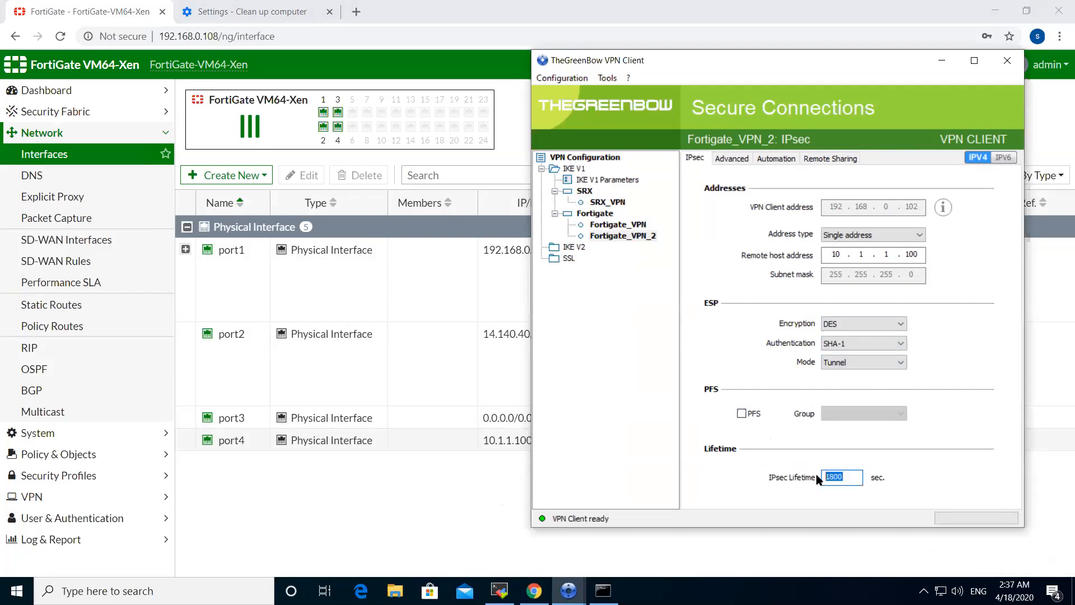
{"action": "type", "text": "86"}
{"action": "left_click", "coordinate": [567, 77]}
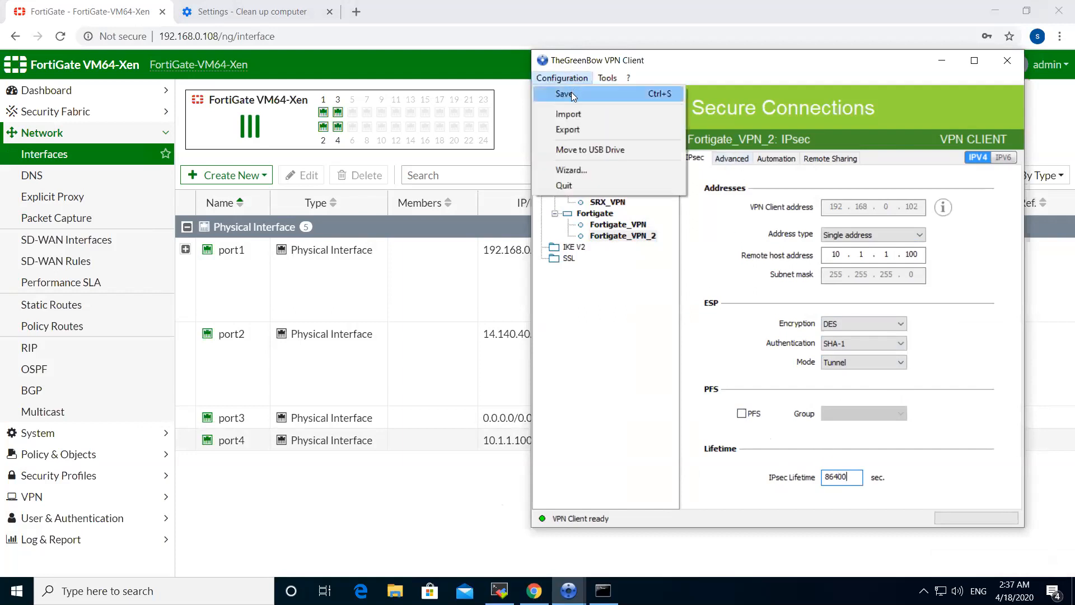
{"action": "left_click", "coordinate": [571, 92]}
Step: Review Fortigate_VPN_2's Advanced, Automation and Remote Sharing settings, and return to its IPsec settings
{"action": "left_click", "coordinate": [731, 159]}
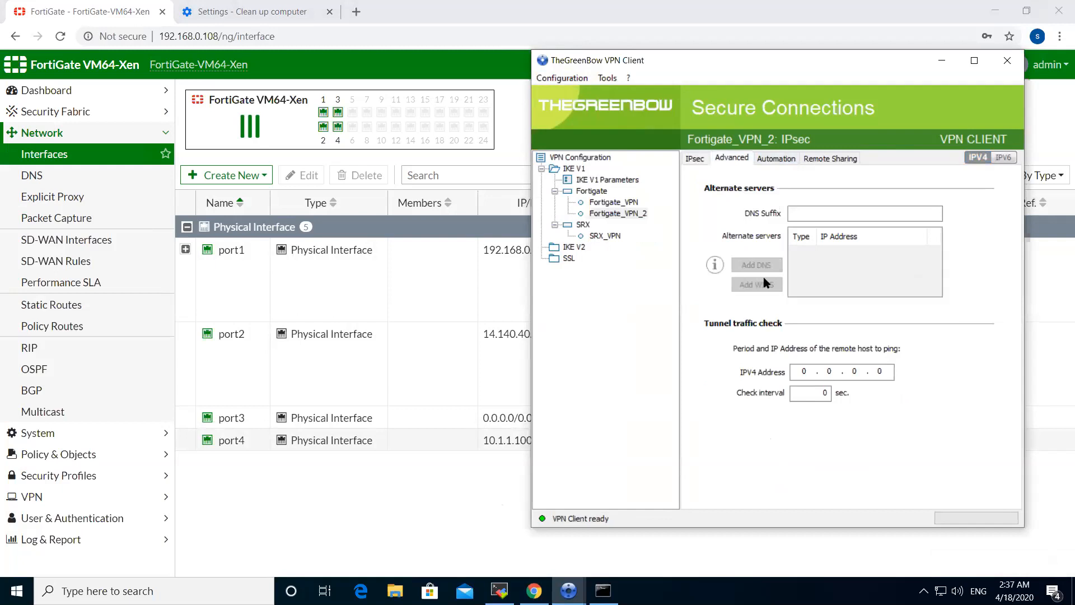
{"action": "left_click", "coordinate": [768, 161]}
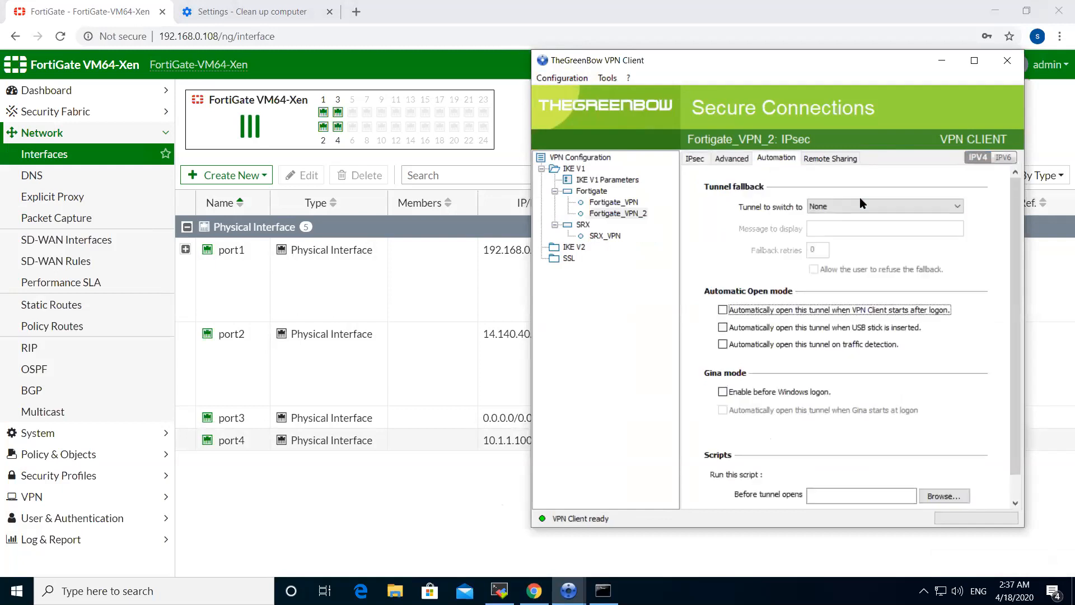
{"action": "left_click", "coordinate": [823, 159]}
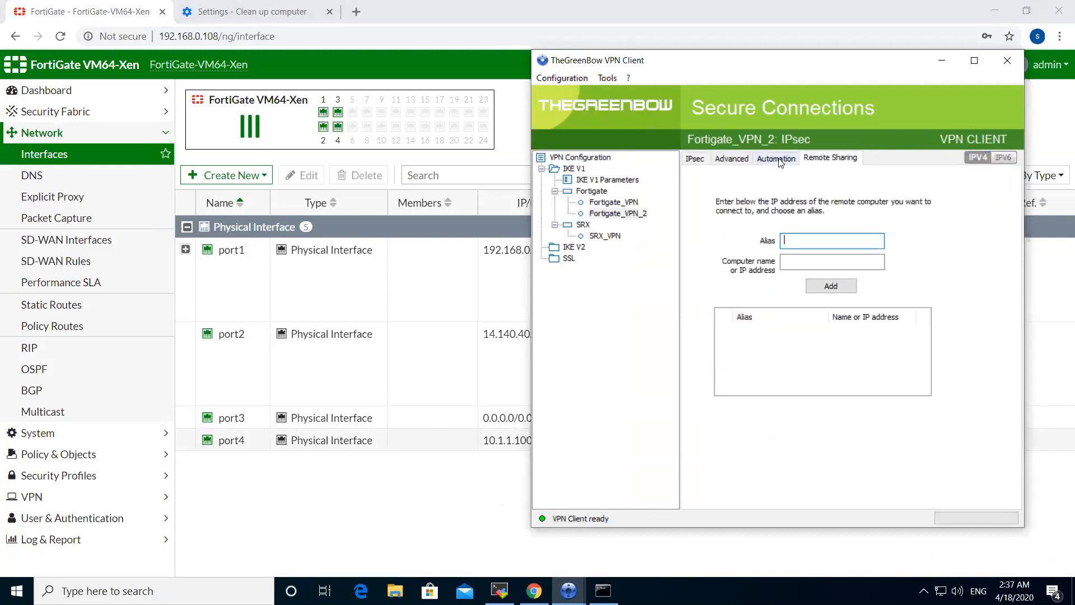
{"action": "left_click", "coordinate": [731, 158]}
{"action": "left_click", "coordinate": [702, 160]}
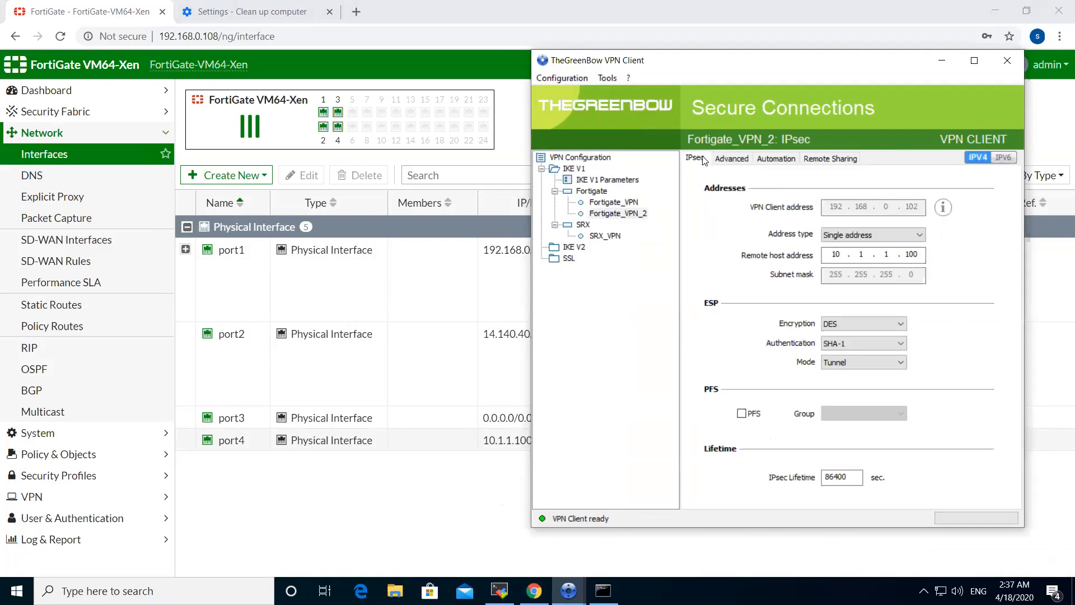
Step: Set Fortigate_VPN_2's IPsec lifetime to 43200 sec
{"action": "double_click", "coordinate": [844, 479]}
{"action": "type", "text": "43200"}
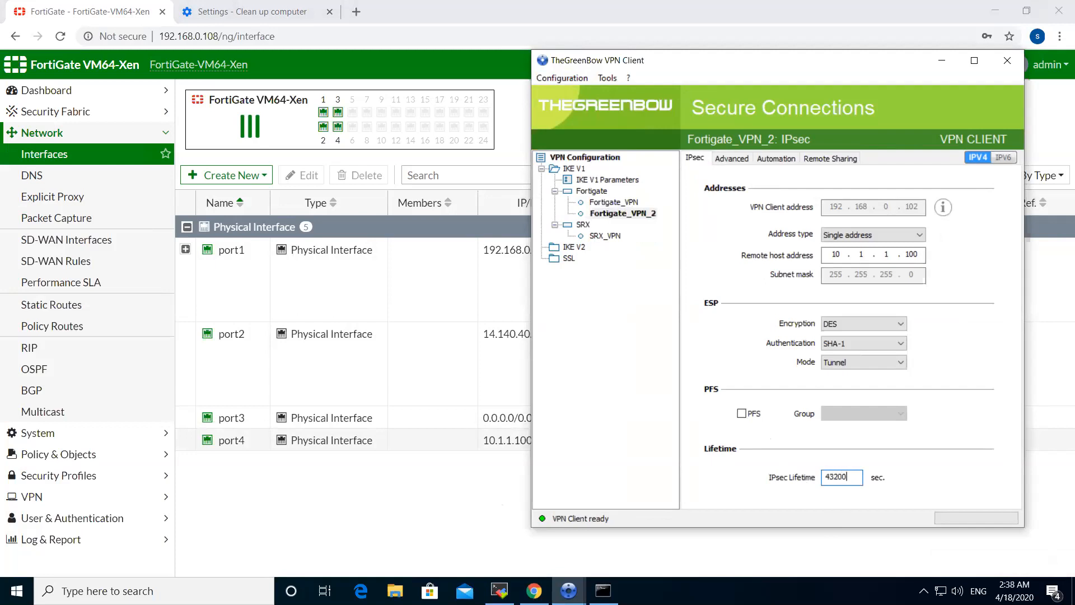
Step: Compare the IPsec lifetime of Fortigate_VPN with that of Fortigate_VPN_2, and save the VPN configuration
{"action": "left_click", "coordinate": [115, 145]}
{"action": "left_click", "coordinate": [114, 139]}
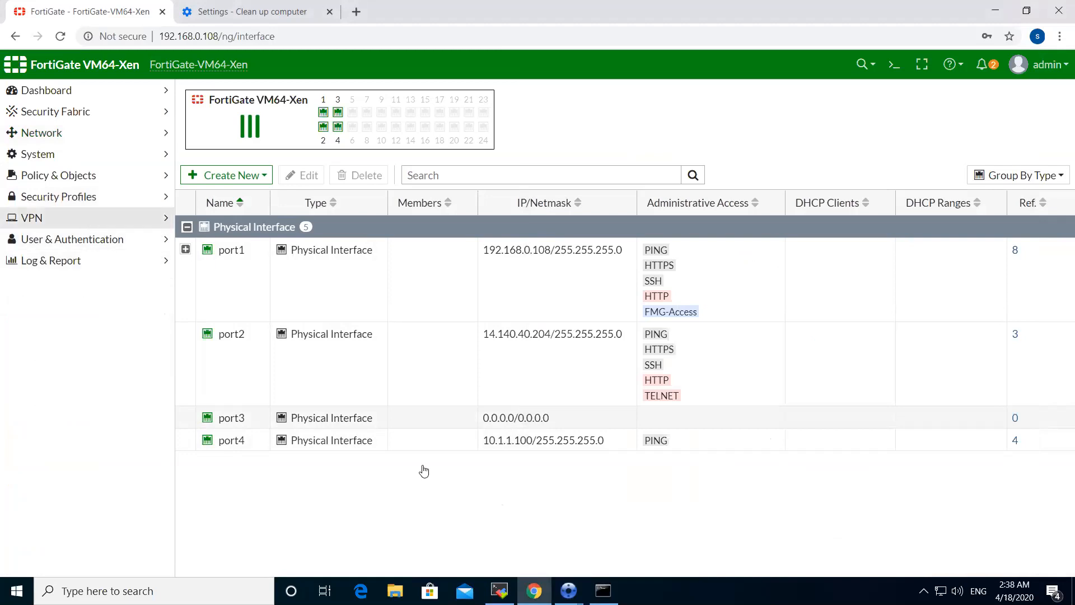
{"action": "mouse_move", "coordinate": [568, 591]}
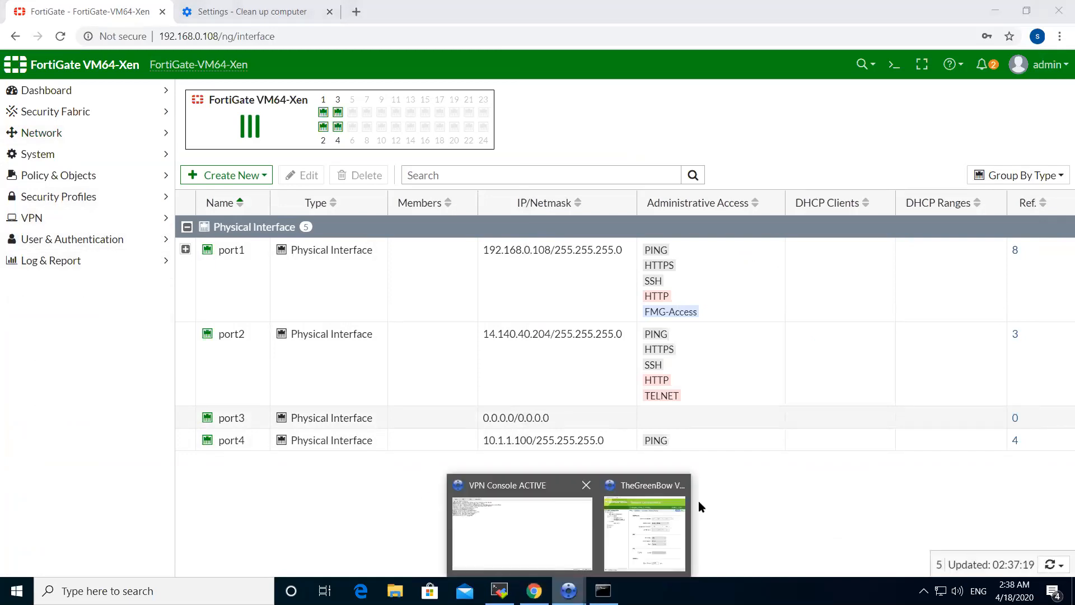
{"action": "left_click", "coordinate": [663, 530]}
{"action": "left_click", "coordinate": [614, 202]}
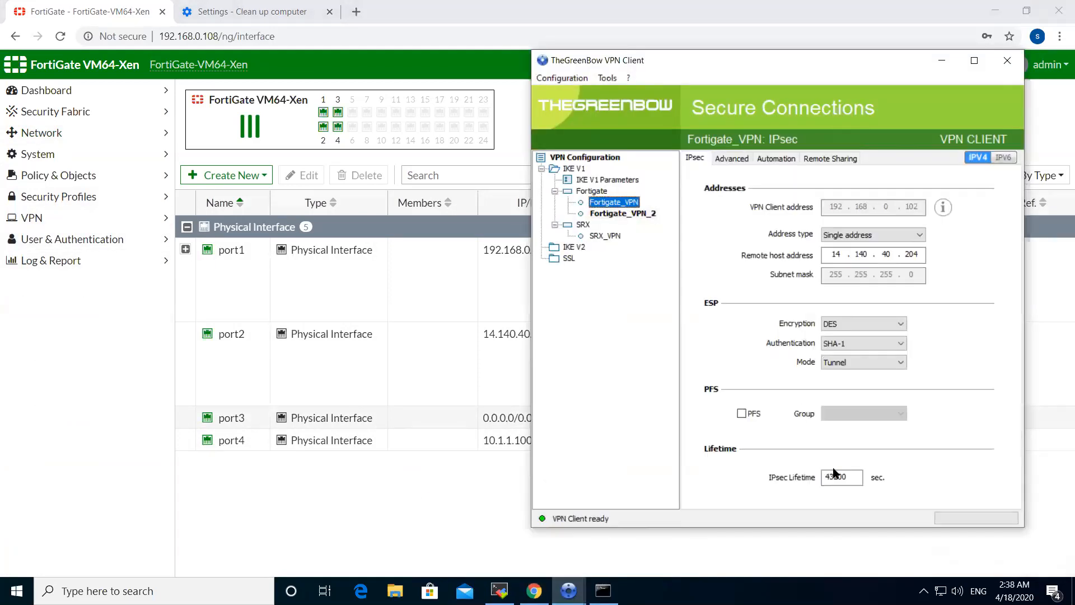
{"action": "left_click", "coordinate": [641, 215]}
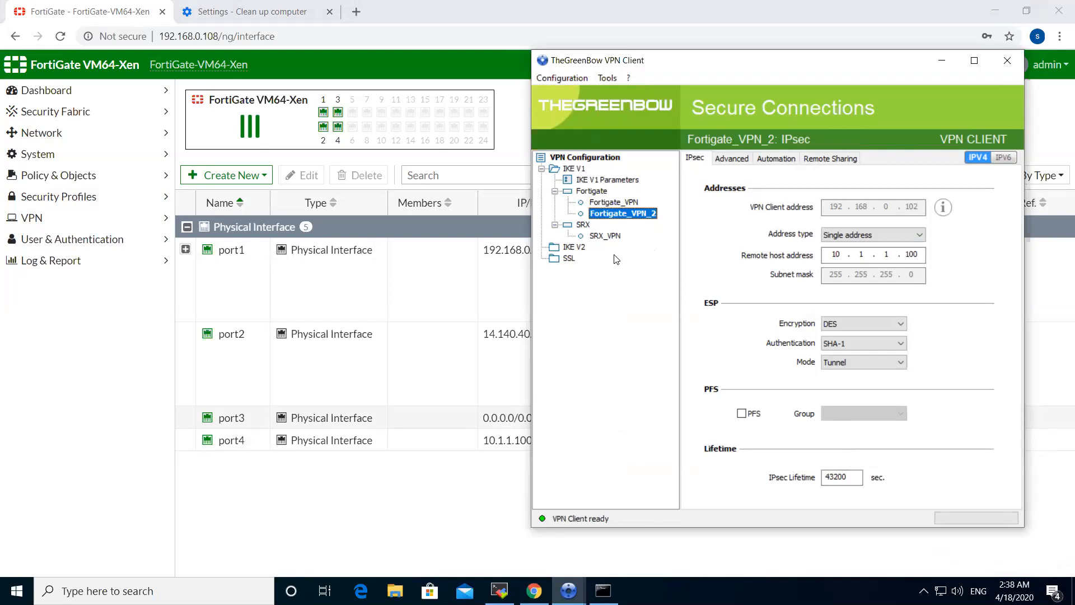
{"action": "left_click", "coordinate": [561, 78]}
{"action": "left_click", "coordinate": [570, 99]}
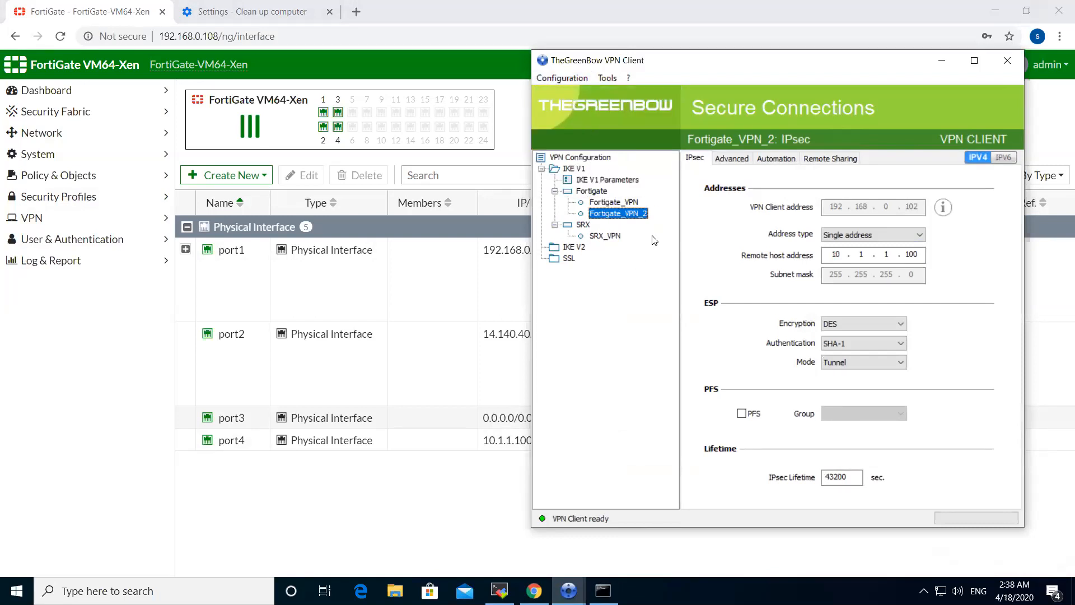
Step: Bring up the VPN connections list and open the Fortigate_VPN_2 tunnel
{"action": "left_click", "coordinate": [568, 591]}
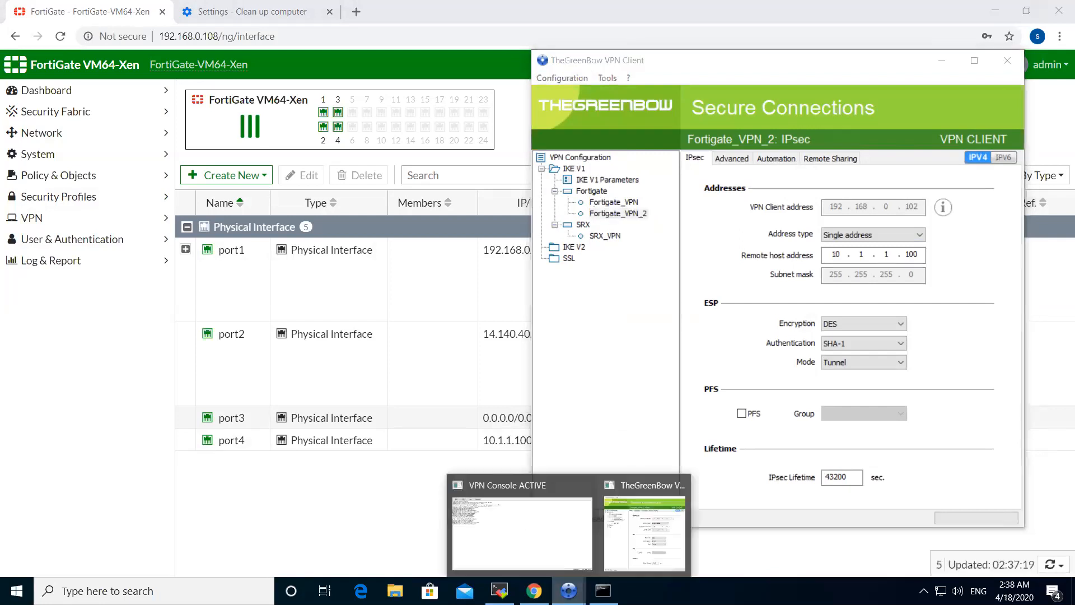
{"action": "left_click", "coordinate": [640, 544]}
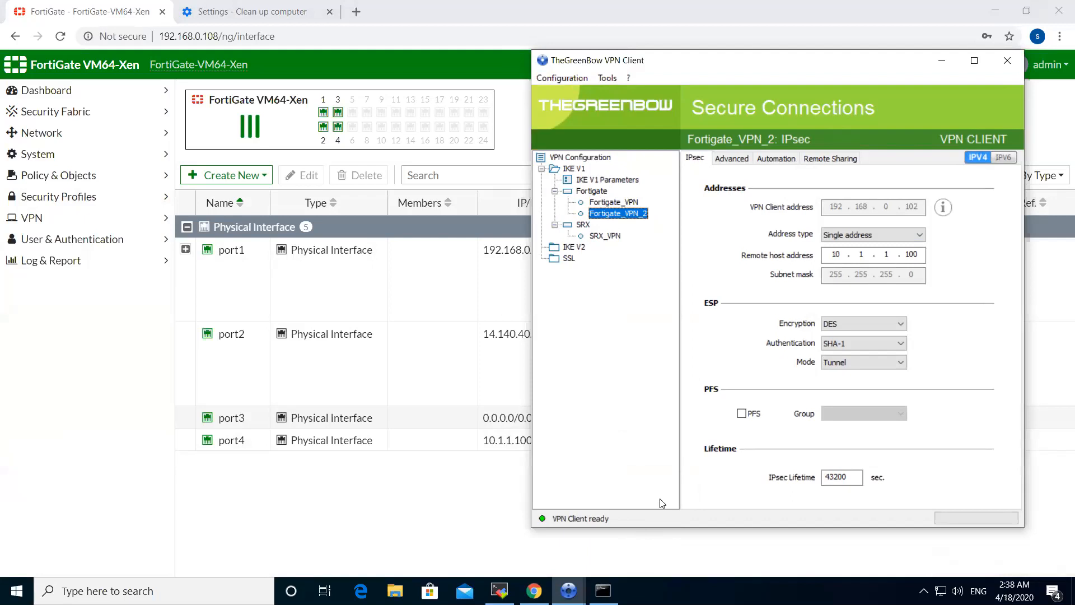
{"action": "left_click", "coordinate": [609, 77]}
{"action": "left_click", "coordinate": [622, 91]}
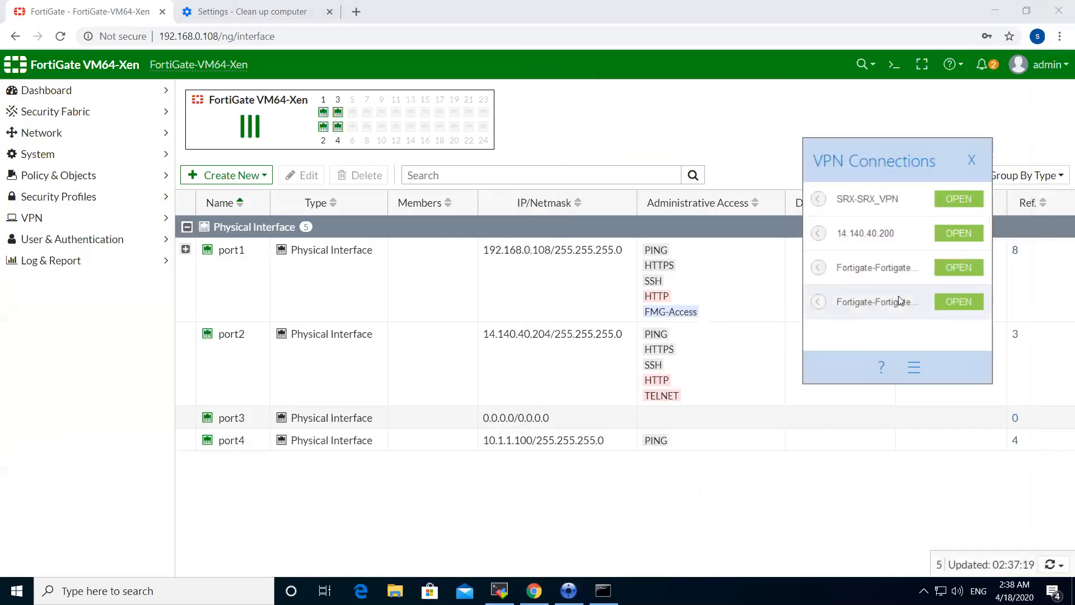
{"action": "left_click", "coordinate": [941, 302]}
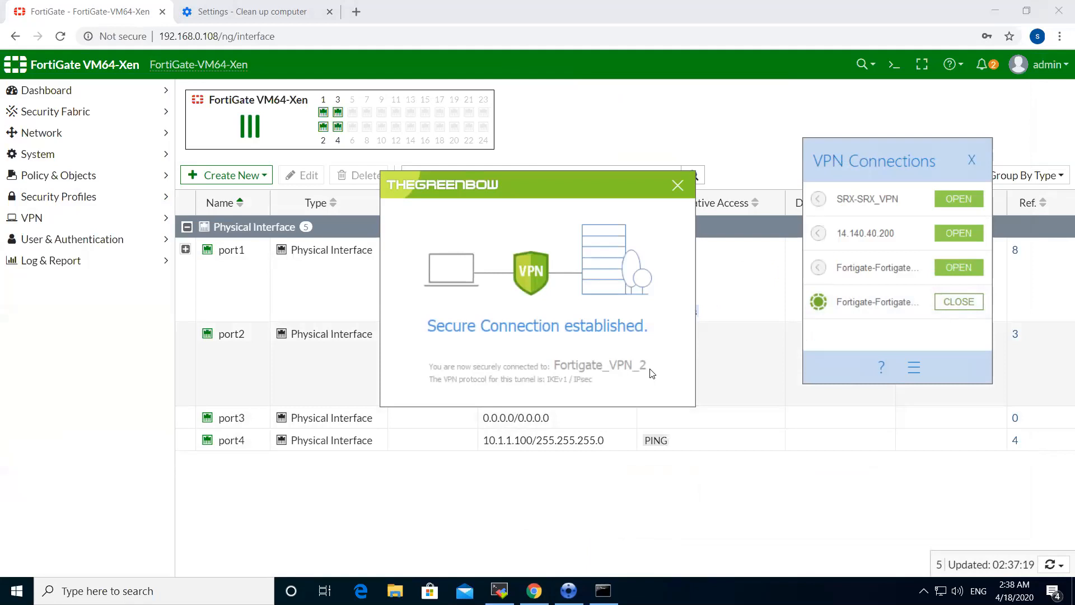
Step: Switch to Command Prompt, run route print and examine the active IPv4 routes for 10.1.1.100
{"action": "left_click", "coordinate": [603, 590]}
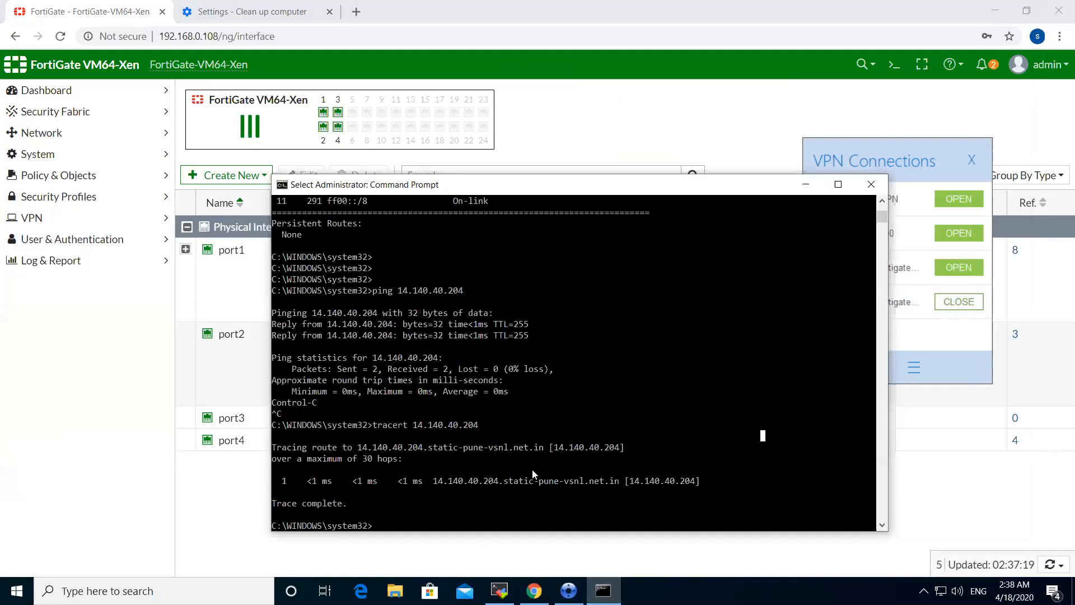
{"action": "type", "text": "route "}
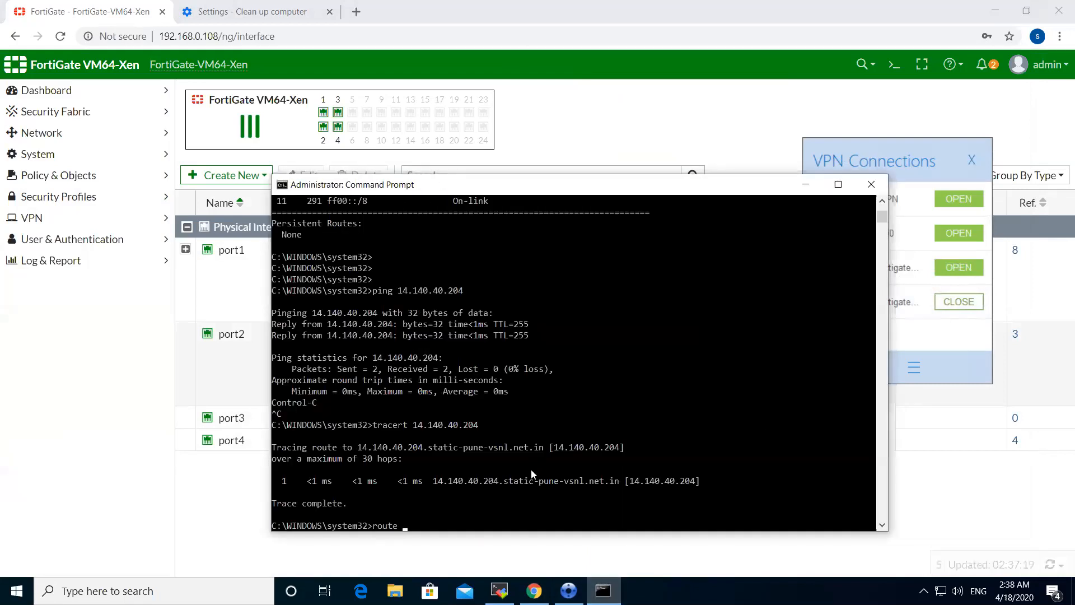
{"action": "type", "text": "print"}
{"action": "key", "text": "Return"}
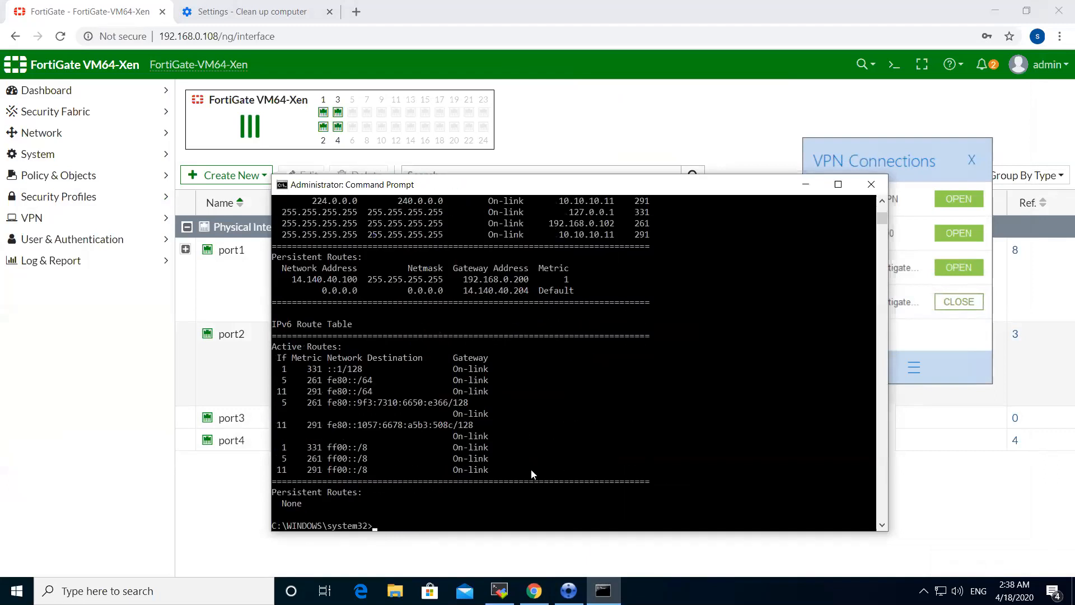
{"action": "scroll", "coordinate": [515, 454], "scroll_direction": "up", "scroll_amount": 7}
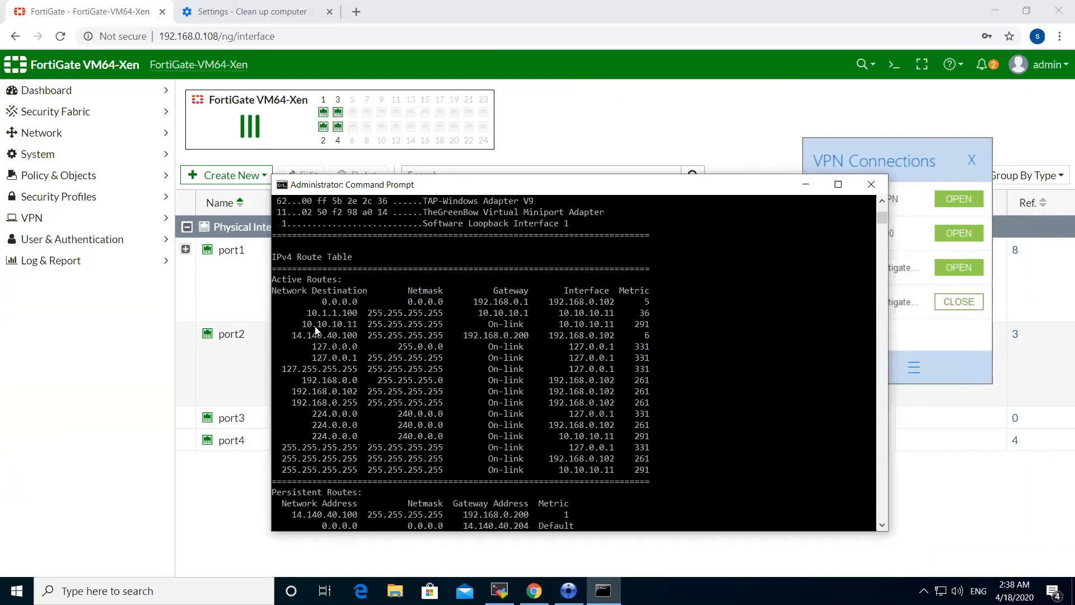
Step: Compare the active IPv4 route entries for 10.1.1.100 and 14.140.40.100 in the route table
{"action": "left_click_drag", "start_coordinate": [302, 309], "coordinate": [645, 313]}
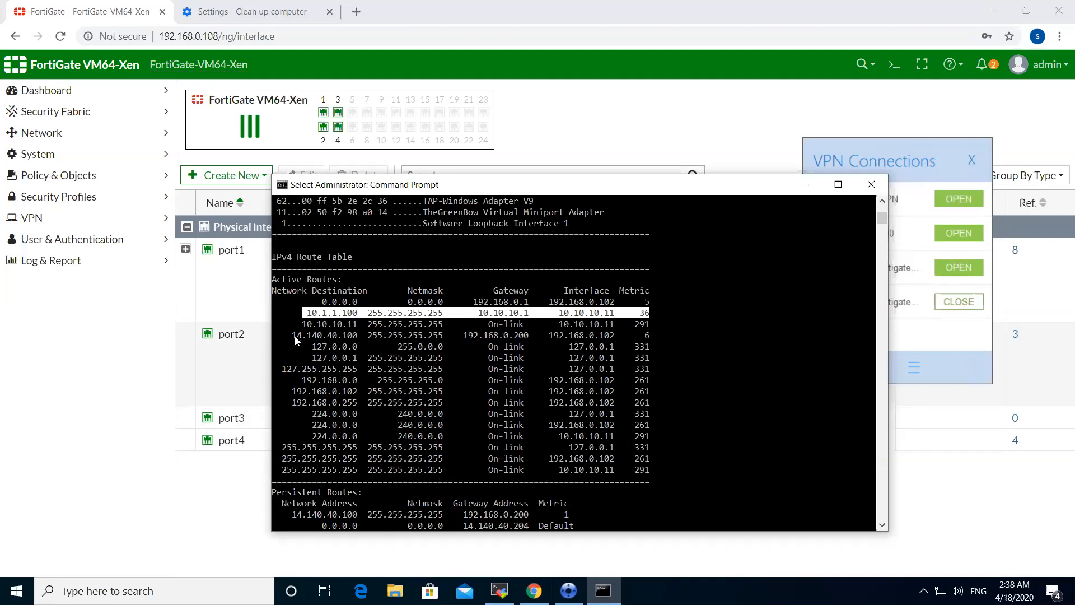
{"action": "left_click_drag", "start_coordinate": [294, 339], "coordinate": [647, 337]}
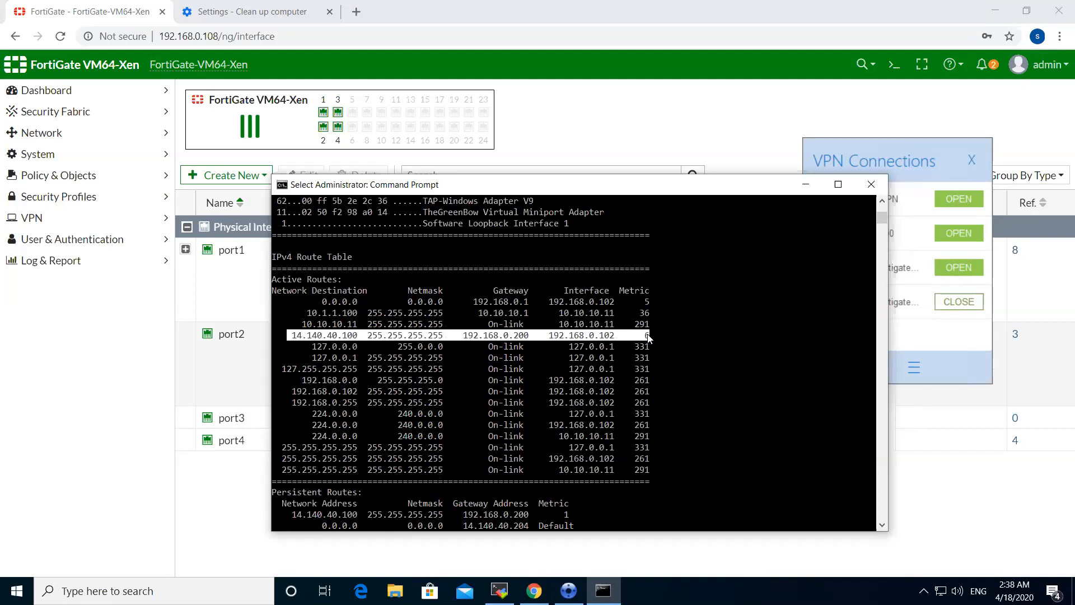
{"action": "left_click", "coordinate": [506, 358]}
{"action": "left_click_drag", "start_coordinate": [291, 338], "coordinate": [650, 338]}
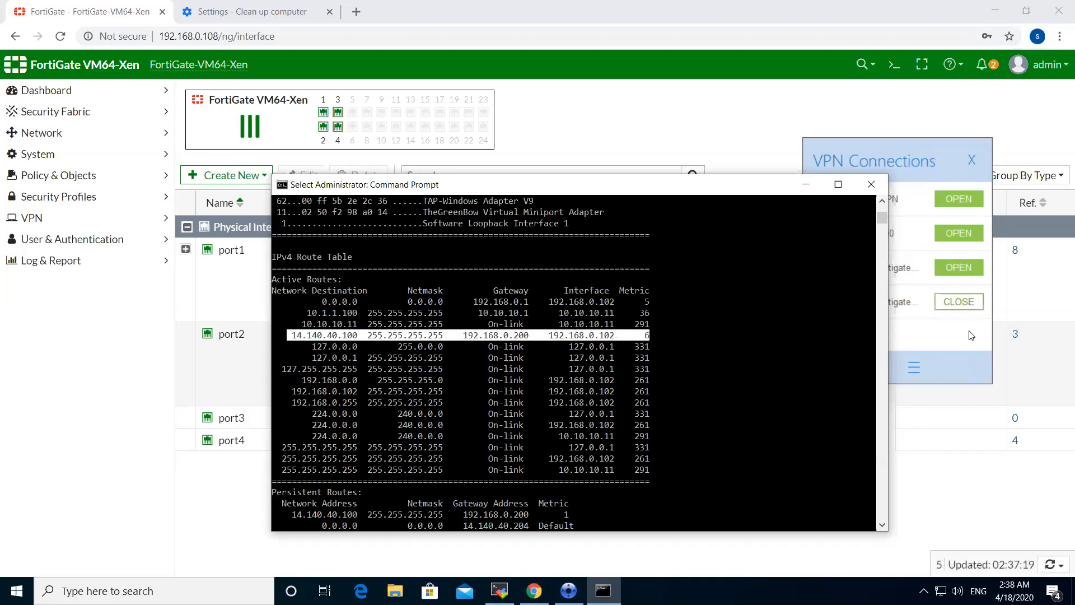
Step: Open the Fortigate_VPN tunnel from the VPN connections list and return to Command Prompt
{"action": "left_click", "coordinate": [955, 323]}
{"action": "left_click", "coordinate": [958, 267]}
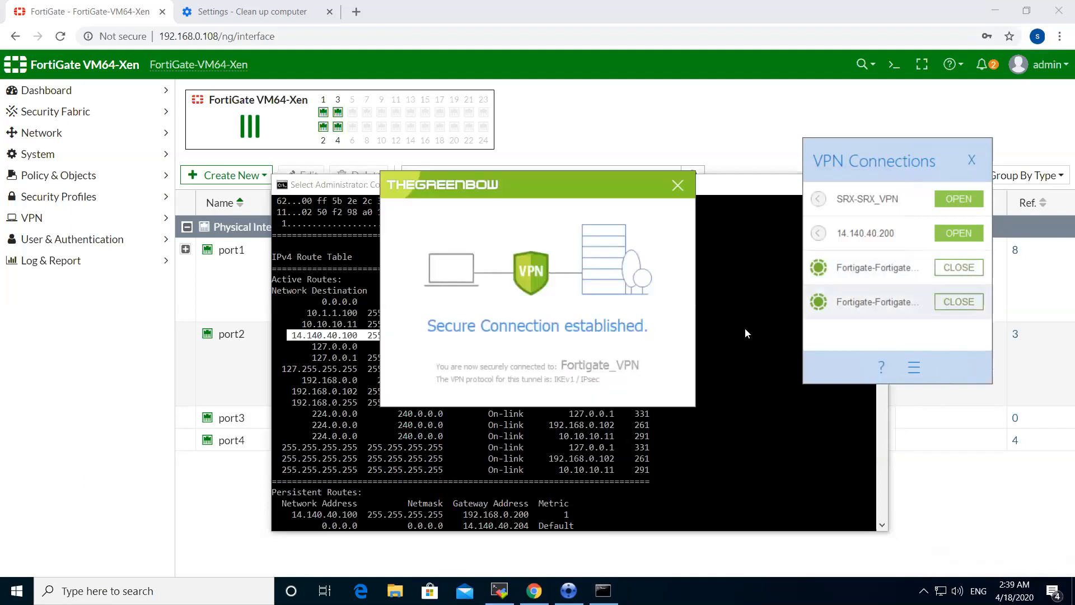
{"action": "left_click", "coordinate": [691, 449]}
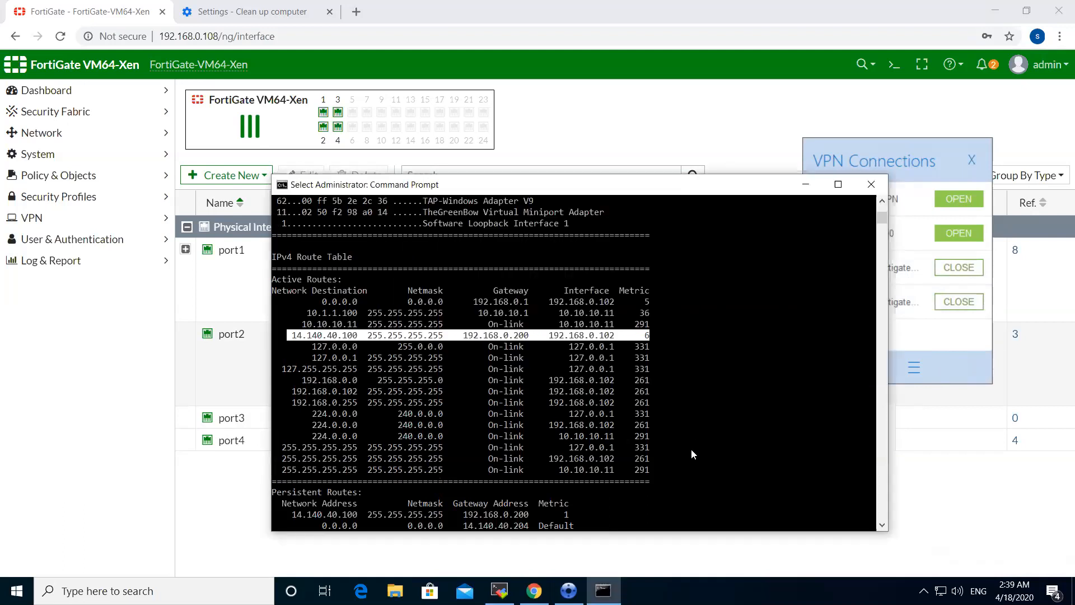
Step: Run route print again and examine the IPv4 routes for 14.140.40.100 and 10.1.1.100 with both FortiGate tunnels open
{"action": "scroll", "coordinate": [690, 449], "scroll_direction": "down", "scroll_amount": 8}
{"action": "type", "text": "route print"}
{"action": "key", "text": "Return"}
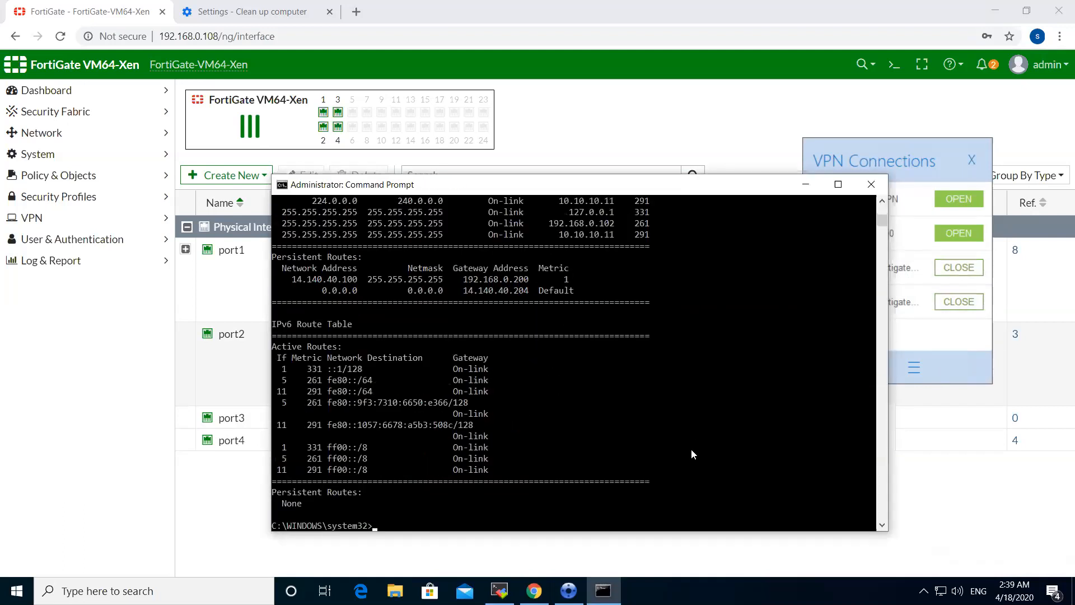
{"action": "scroll", "coordinate": [528, 396], "scroll_direction": "up", "scroll_amount": 3}
{"action": "scroll", "coordinate": [527, 392], "scroll_direction": "up", "scroll_amount": 4}
{"action": "left_click", "coordinate": [335, 339]}
{"action": "left_click_drag", "start_coordinate": [334, 339], "coordinate": [648, 334]}
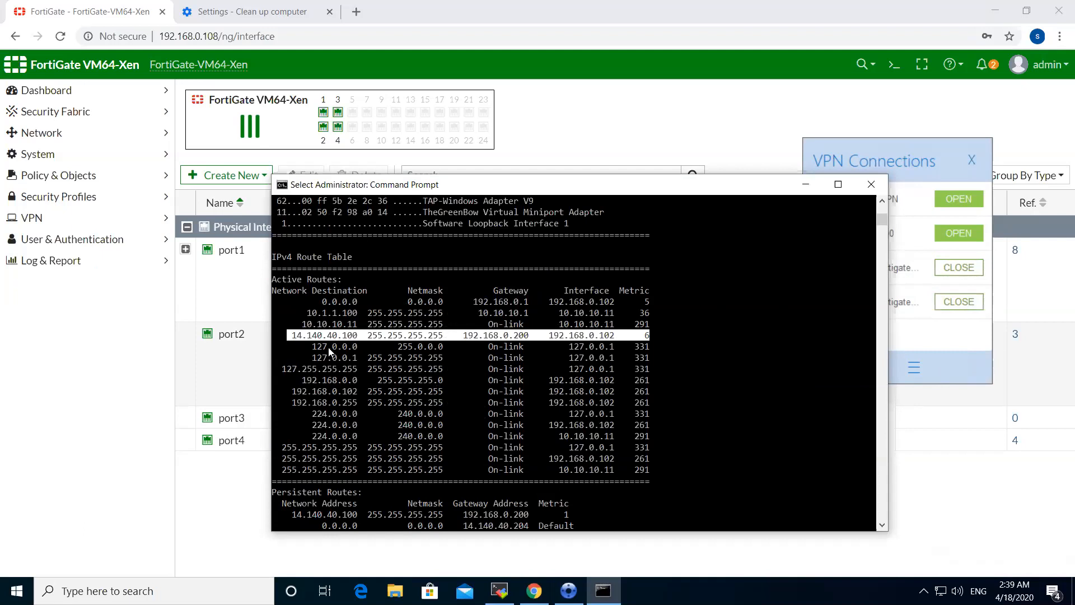
{"action": "left_click_drag", "start_coordinate": [299, 325], "coordinate": [642, 317]}
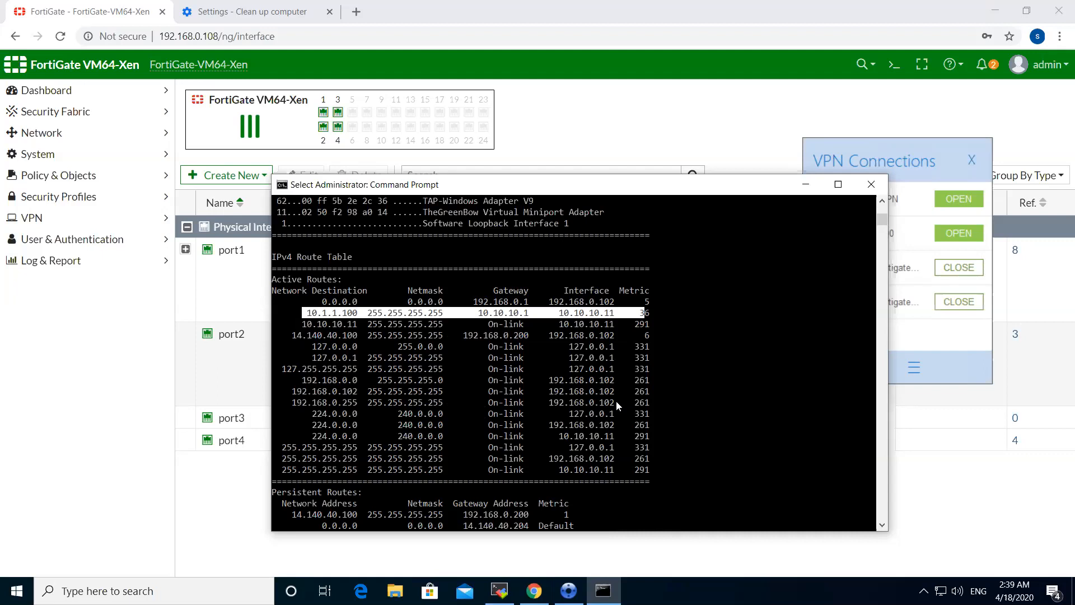
Step: Ping 14.140.40.204, interrupt the ping, and trace the route to the same address with tracert
{"action": "scroll", "coordinate": [615, 401], "scroll_direction": "down", "scroll_amount": 10}
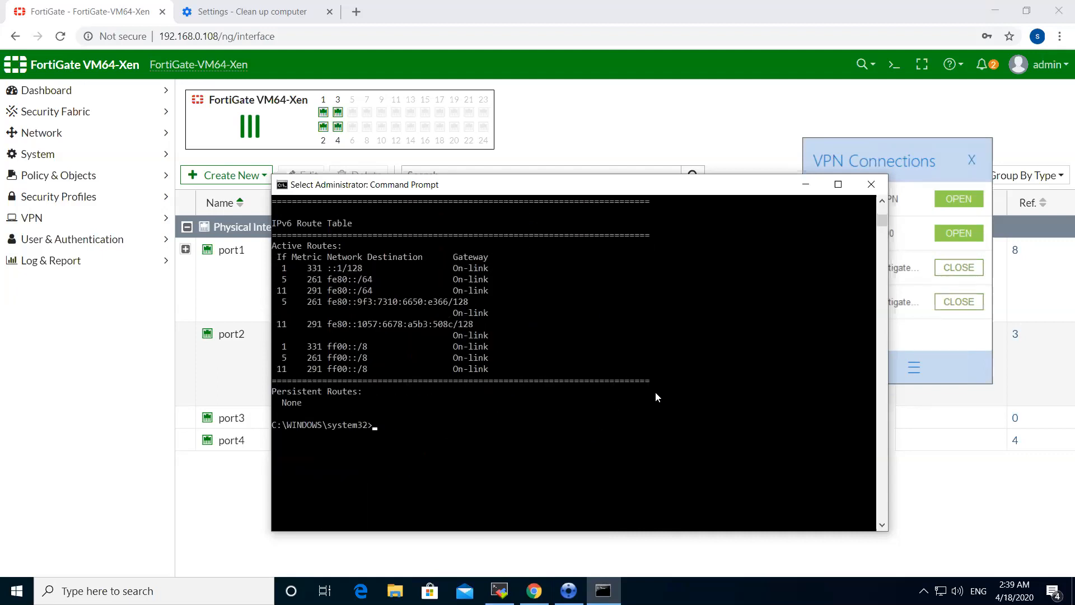
{"action": "key", "text": "Return"}
{"action": "key", "text": "Return"}
{"action": "type", "text": "p"}
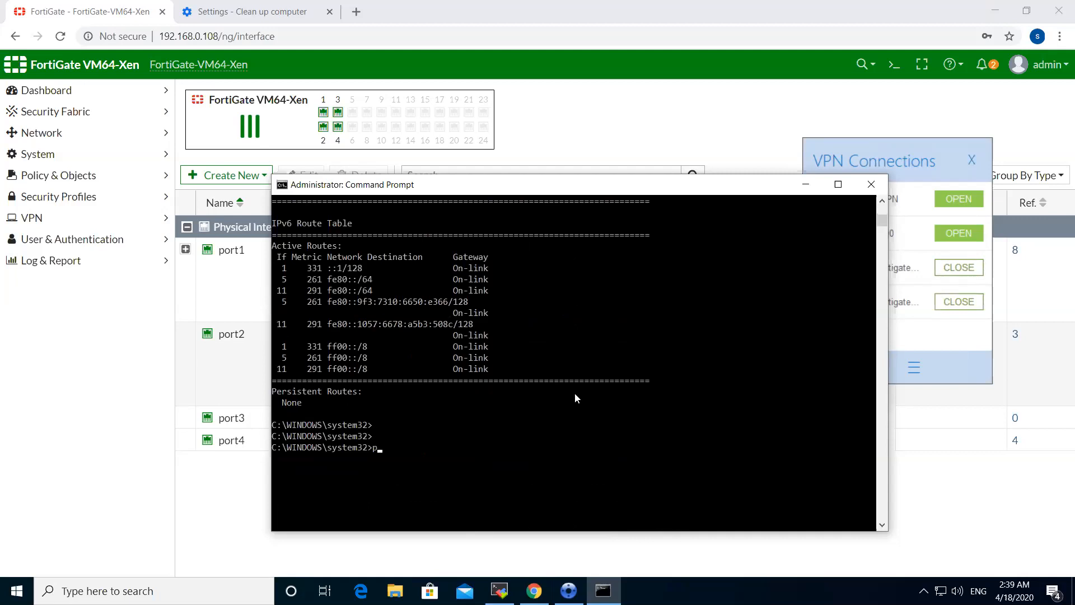
{"action": "type", "text": "ing 14.140.40.204"}
{"action": "key", "text": "Return"}
{"action": "key", "text": "ctrl+c"}
{"action": "key", "text": "Return"}
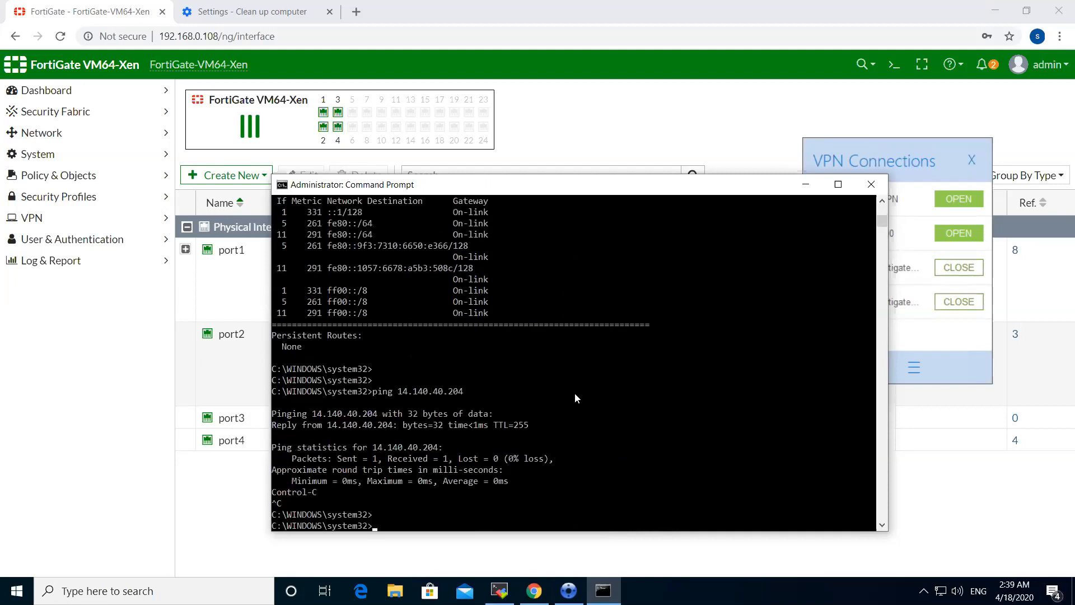
{"action": "type", "text": "tracert 14.140.40.204"}
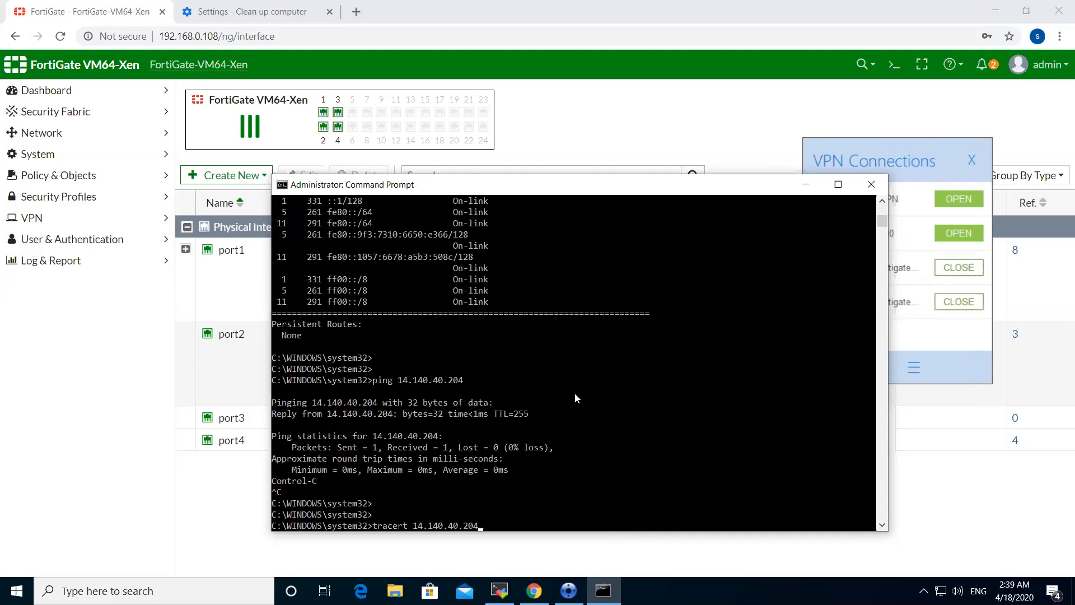
{"action": "key", "text": "Return"}
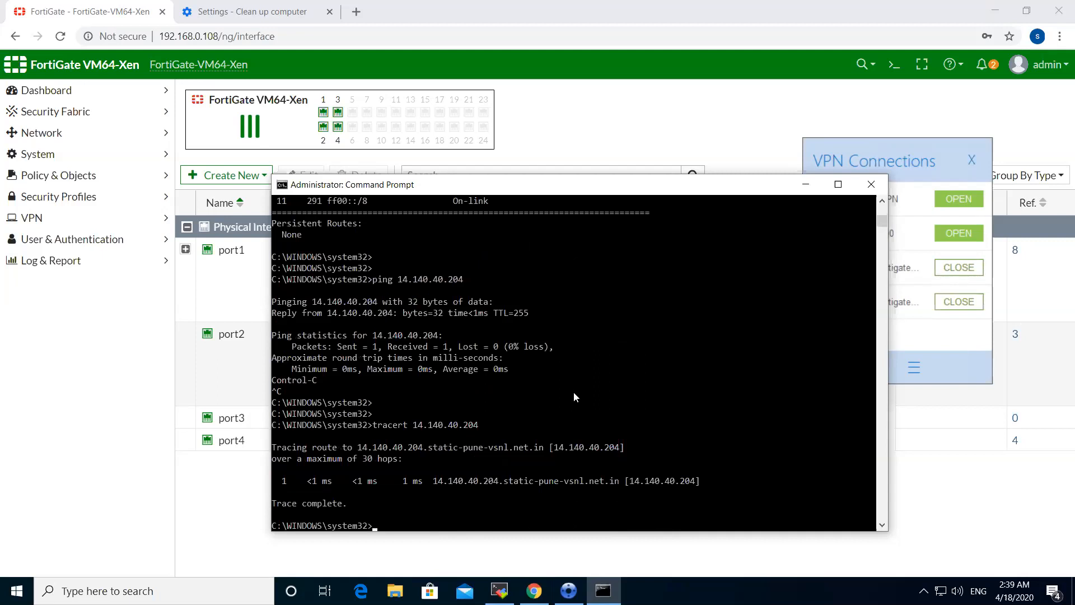
Step: Ping 10.1.1.100 to test reachability through the second tunnel, and move the console window aside
{"action": "key", "text": "Up"}
{"action": "key", "text": "Up"}
{"action": "key", "text": "BackSpace"}
{"action": "key", "text": "BackSpace"}
{"action": "key", "text": "BackSpace"}
{"action": "key", "text": "BackSpace"}
{"action": "key", "text": "BackSpace"}
{"action": "key", "text": "BackSpace"}
{"action": "key", "text": "BackSpace"}
{"action": "key", "text": "BackSpace"}
{"action": "key", "text": "BackSpace"}
{"action": "key", "text": "BackSpace"}
{"action": "key", "text": "BackSpace"}
{"action": "type", "text": "0.1.1.100"}
{"action": "key", "text": "Return"}
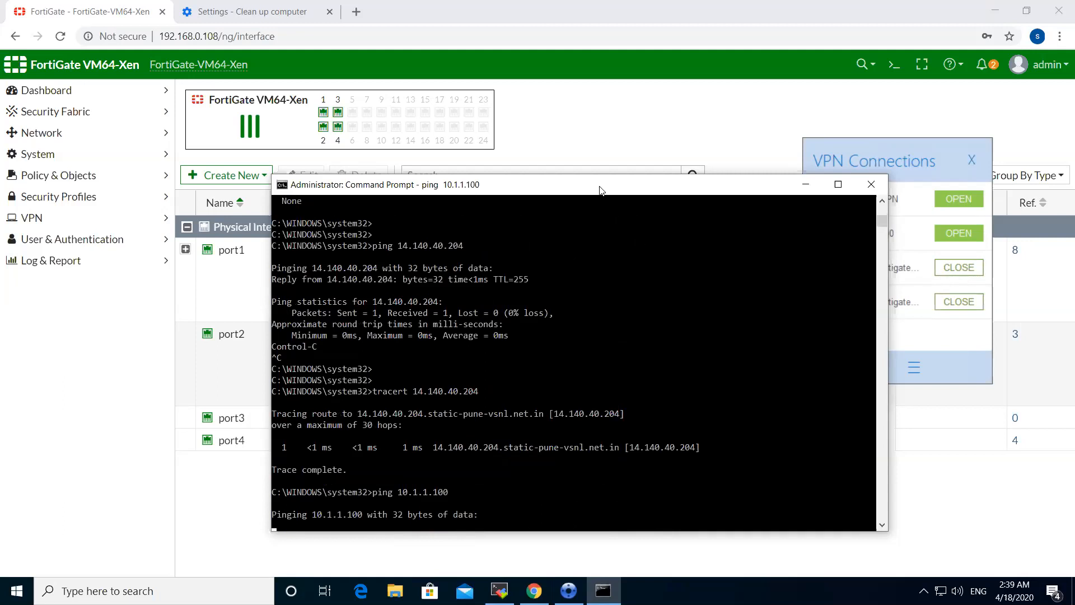
{"action": "left_click_drag", "start_coordinate": [600, 191], "coordinate": [559, 178]}
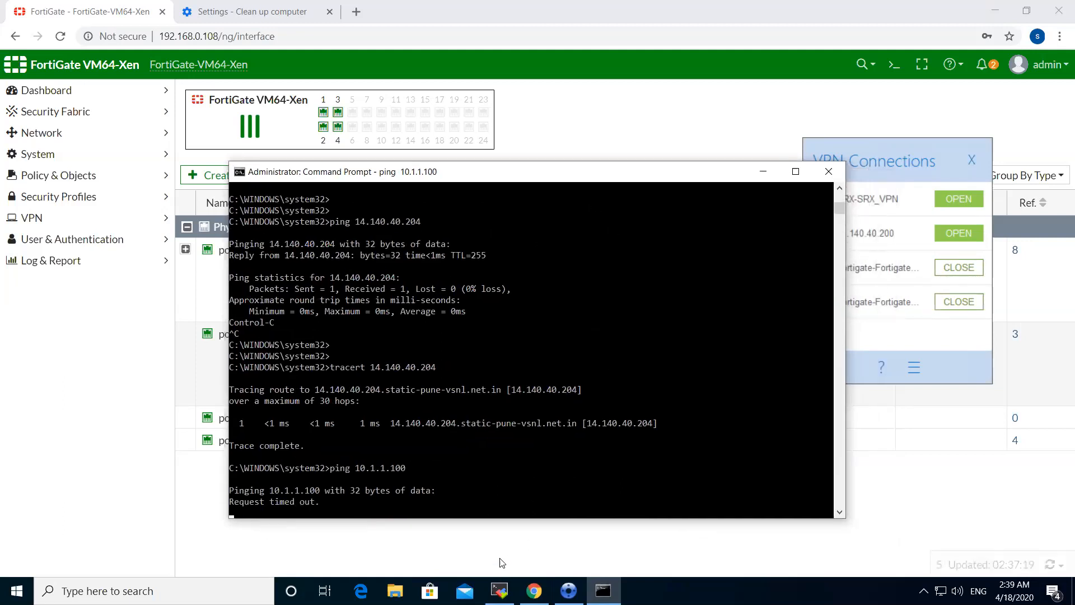
Step: Switch to the FortiGate session in MobaXterm and disable debug output with diag deb dis
{"action": "left_click", "coordinate": [499, 591]}
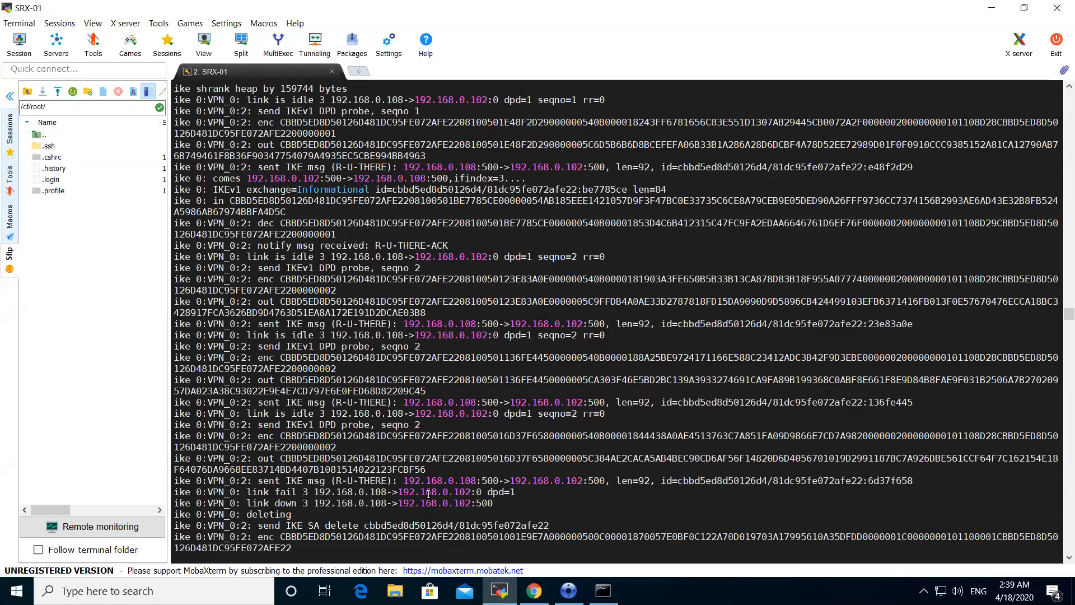
{"action": "key", "text": "Return"}
{"action": "type", "text": "diag deb dis"}
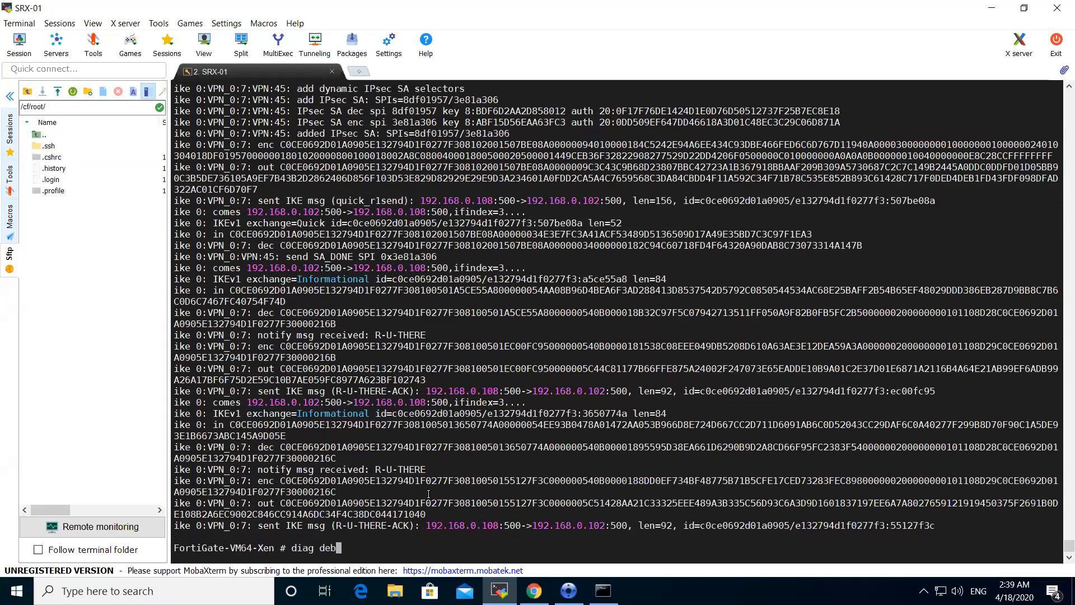
{"action": "key", "text": "Return"}
{"action": "key", "text": "Return"}
{"action": "key", "text": "Return"}
{"action": "key", "text": "Return"}
Step: Try to start a packet sniffer on the VPN_2 interface with diag sniffer packet VPN_2
{"action": "type", "text": "dia"}
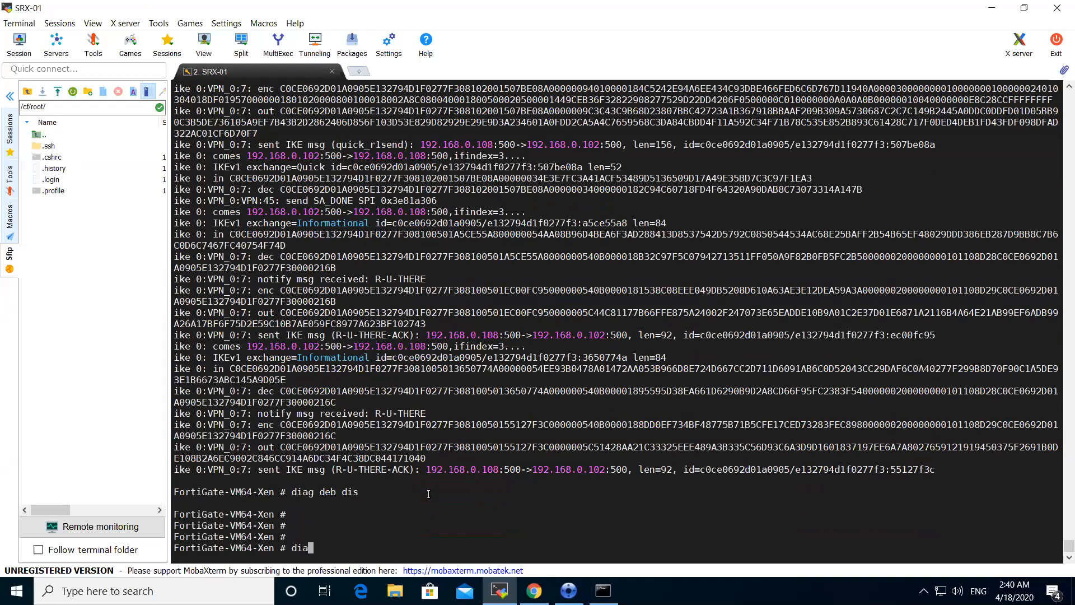
{"action": "type", "text": "g sniffer packet VPN_2"}
{"action": "key", "text": "Return"}
Step: List the IPsec tunnels on the FortiGate with get vpn ipsec tunnel summary
{"action": "key", "text": "Up"}
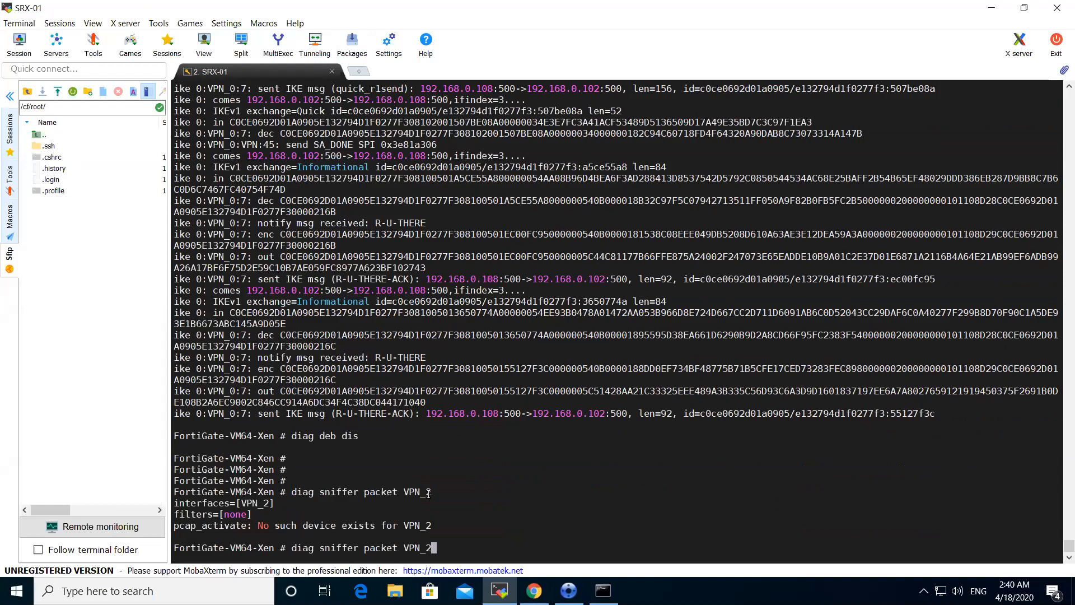
{"action": "key", "text": "BackSpace"}
{"action": "key", "text": "BackSpace"}
{"action": "key", "text": "BackSpace"}
{"action": "key", "text": "BackSpace"}
{"action": "key", "text": "BackSpace"}
{"action": "key", "text": "BackSpace"}
{"action": "key", "text": "BackSpace"}
{"action": "key", "text": "BackSpace"}
{"action": "key", "text": "BackSpace"}
{"action": "key", "text": "BackSpace"}
{"action": "key", "text": "BackSpace"}
{"action": "key", "text": "BackSpace"}
{"action": "key", "text": "BackSpace"}
{"action": "key", "text": "BackSpace"}
{"action": "key", "text": "BackSpace"}
{"action": "key", "text": "BackSpace"}
{"action": "key", "text": "BackSpace"}
{"action": "key", "text": "BackSpace"}
{"action": "key", "text": "BackSpace"}
{"action": "key", "text": "BackSpace"}
{"action": "type", "text": "get v"}
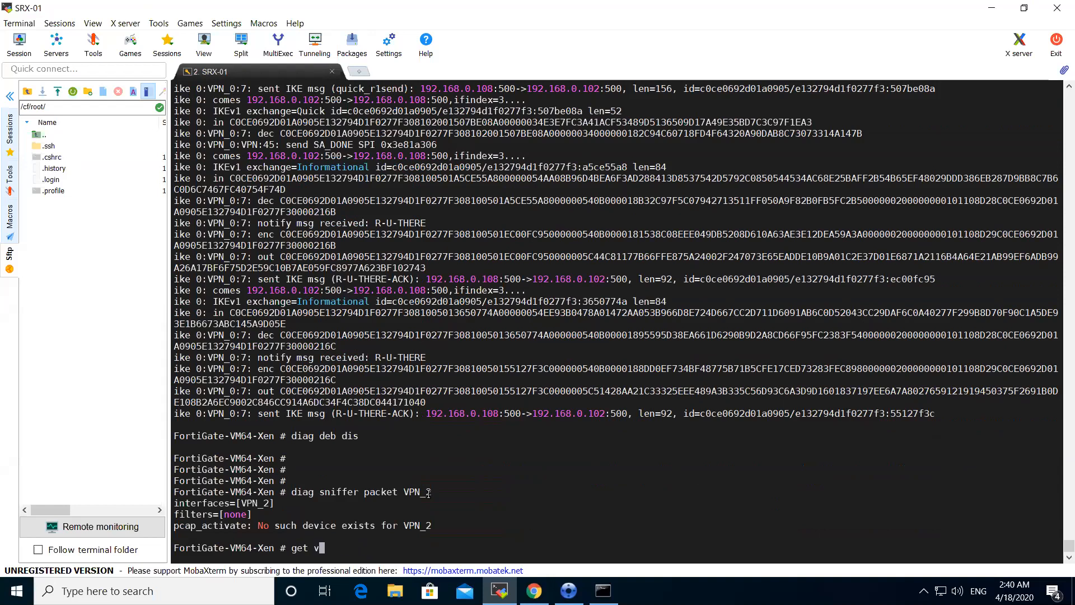
{"action": "type", "text": "pn ipsec tunnel summary"}
{"action": "key", "text": "Return"}
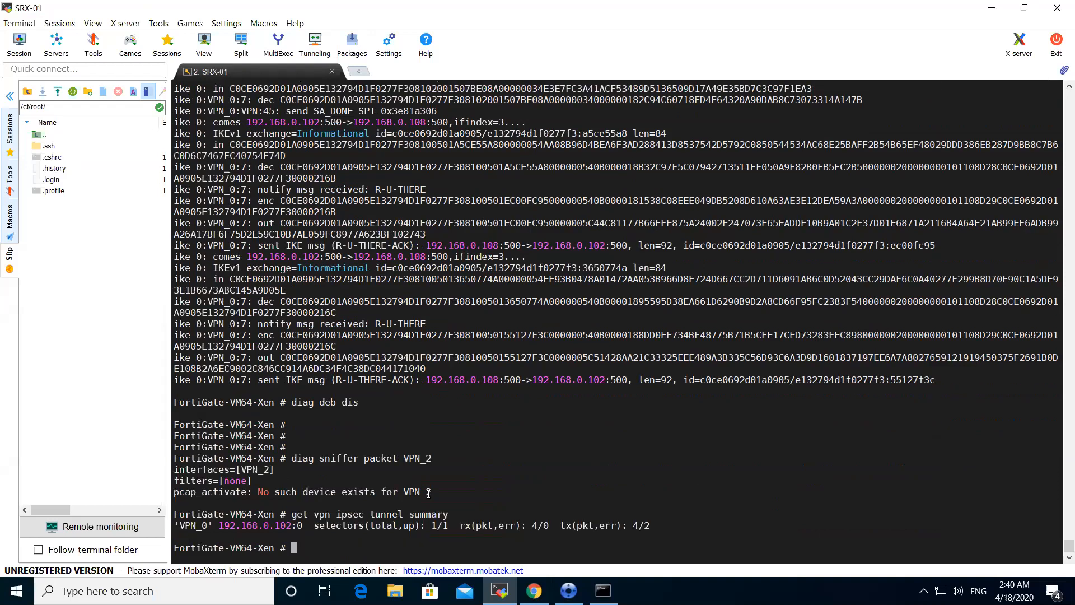
{"action": "key", "text": "Return"}
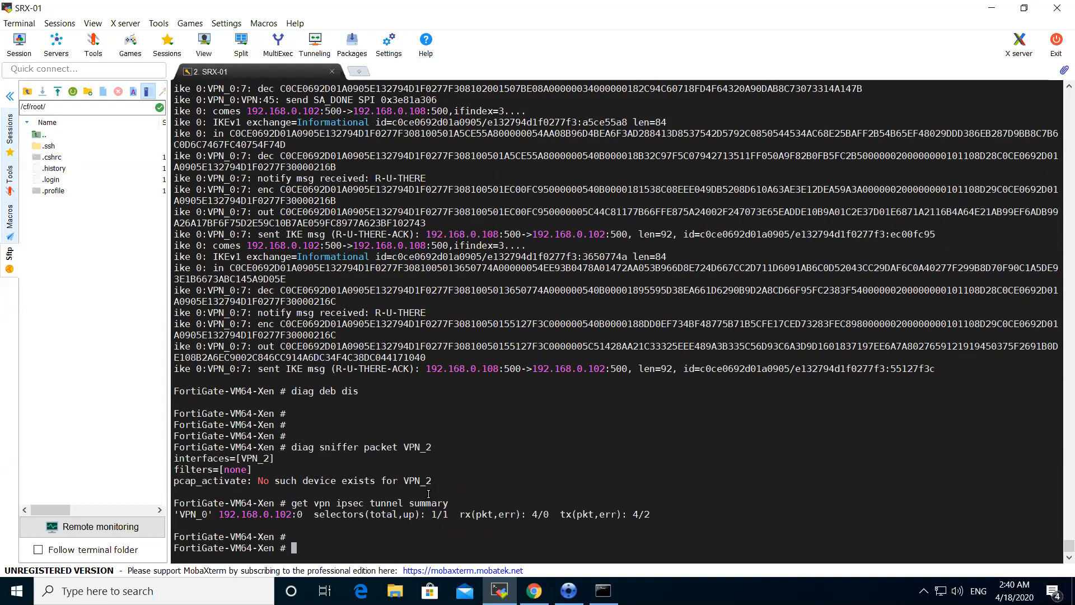
{"action": "key", "text": "Return"}
{"action": "key", "text": "Return"}
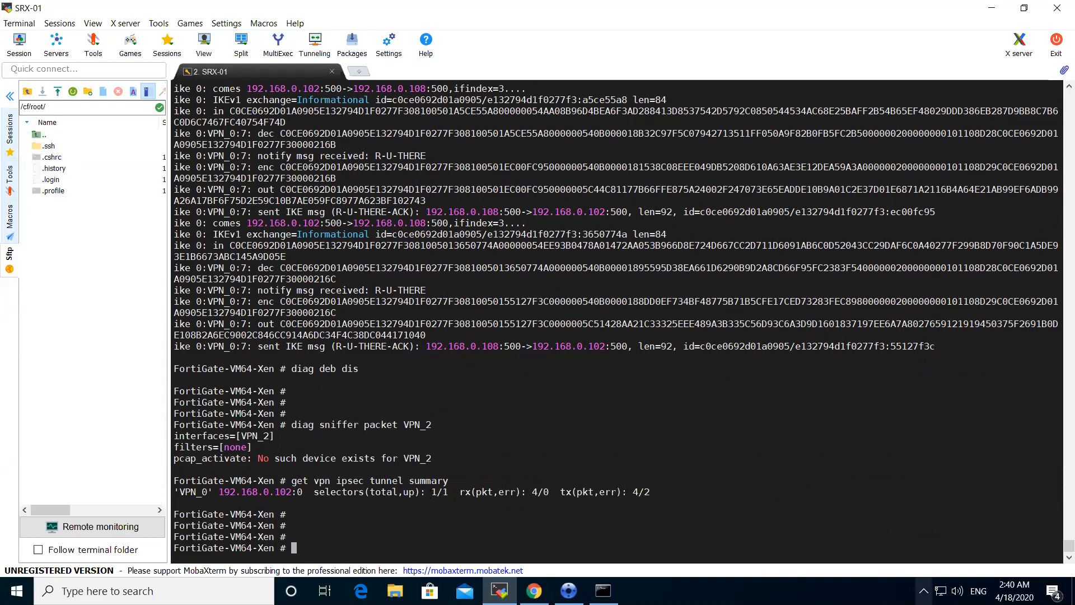
Step: Check the FortiGate tunnels in the VPN connections list, then examine the tunnel name and packet counters in the summary
{"action": "left_click", "coordinate": [923, 590]}
{"action": "left_click", "coordinate": [898, 563]}
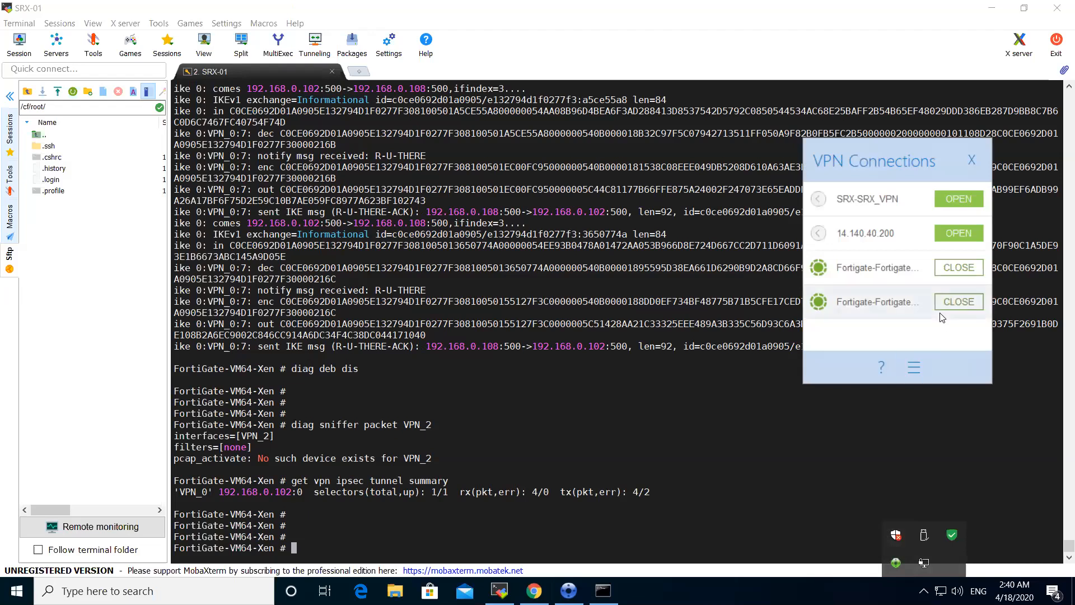
{"action": "left_click", "coordinate": [524, 450]}
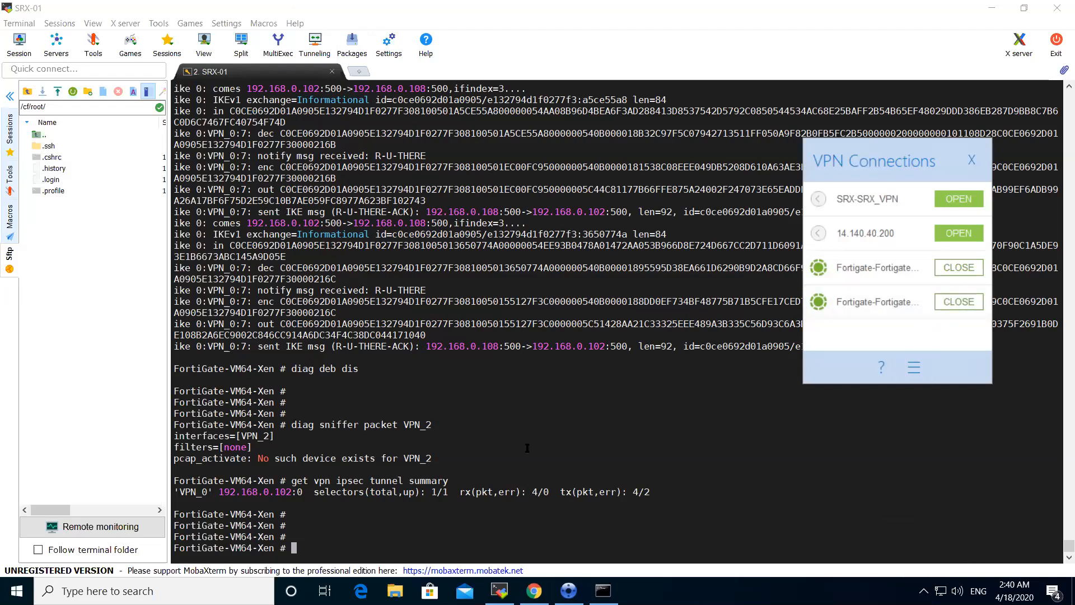
{"action": "left_click_drag", "start_coordinate": [560, 493], "coordinate": [634, 493]}
{"action": "left_click", "coordinate": [557, 506]}
{"action": "left_click_drag", "start_coordinate": [180, 493], "coordinate": [207, 493]}
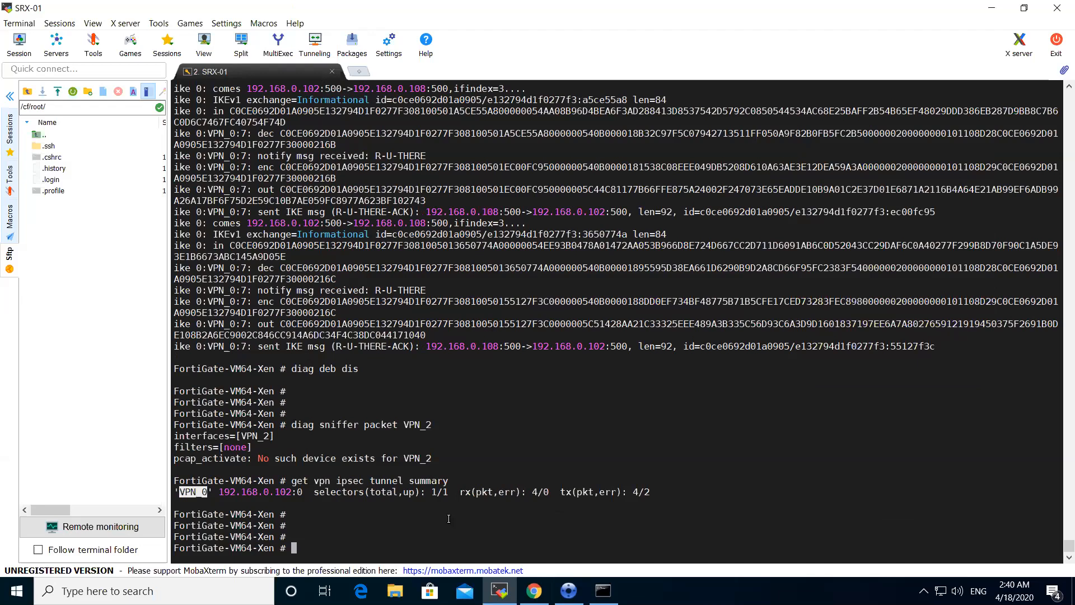
Step: Start a packet sniffer on the VPN_0 interface with diag sniffer packet VPN_0
{"action": "key", "text": "Up"}
{"action": "key", "text": "Up"}
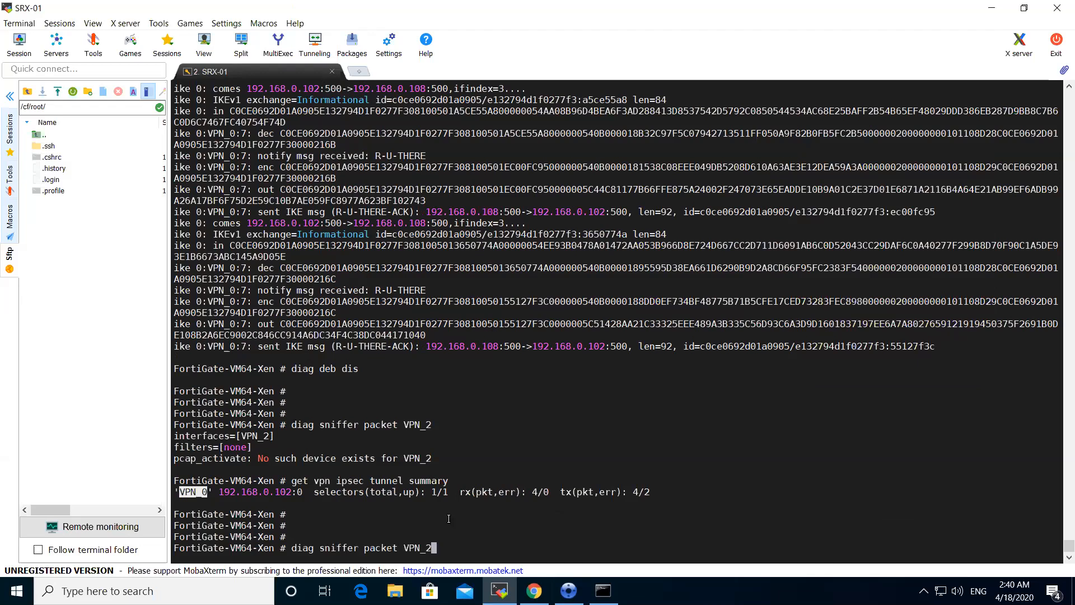
{"action": "key", "text": "BackSpace"}
{"action": "type", "text": "0"}
{"action": "key", "text": "Return"}
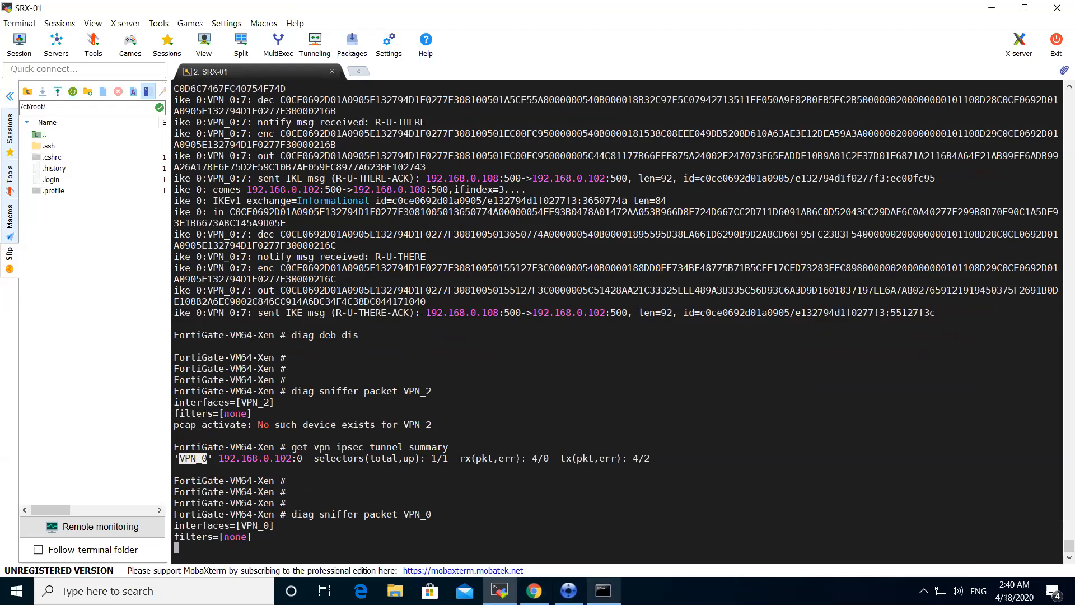
Step: Switch to Command Prompt, ping 10.1.1.100 again with the sniffer output kept in view, and interrupt the ping
{"action": "left_click", "coordinate": [603, 591]}
{"action": "left_click", "coordinate": [477, 401]}
{"action": "key", "text": "Up"}
{"action": "key", "text": "Return"}
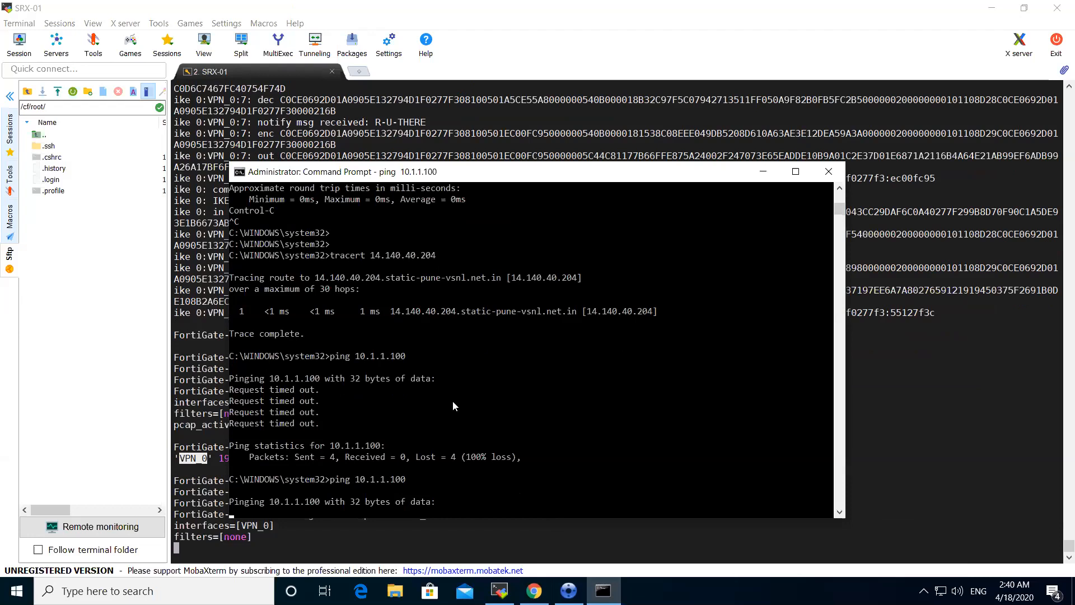
{"action": "left_click_drag", "start_coordinate": [526, 180], "coordinate": [550, 50]}
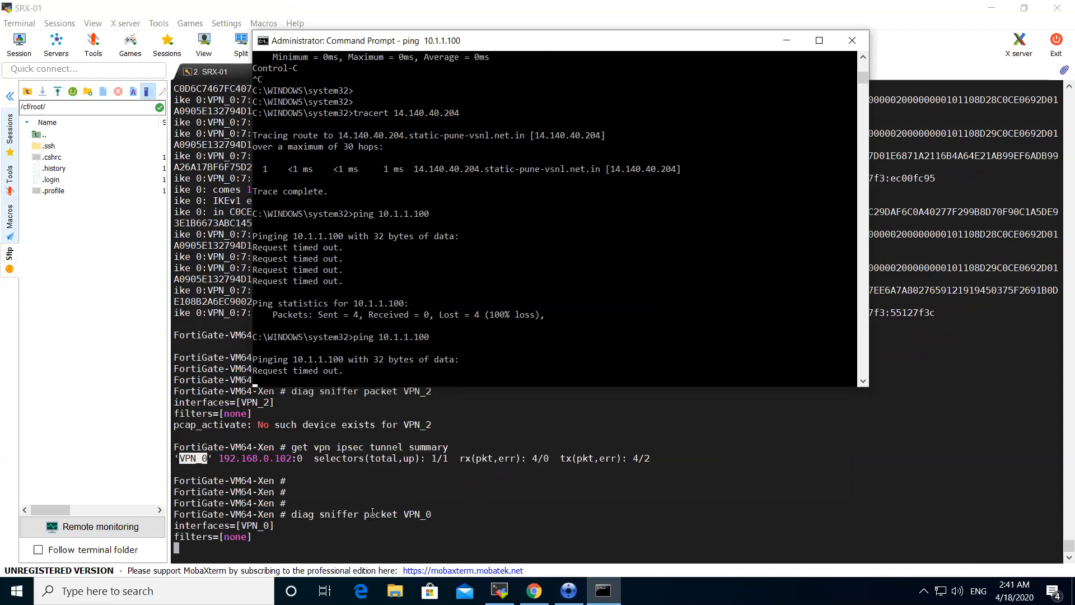
{"action": "left_click", "coordinate": [416, 340]}
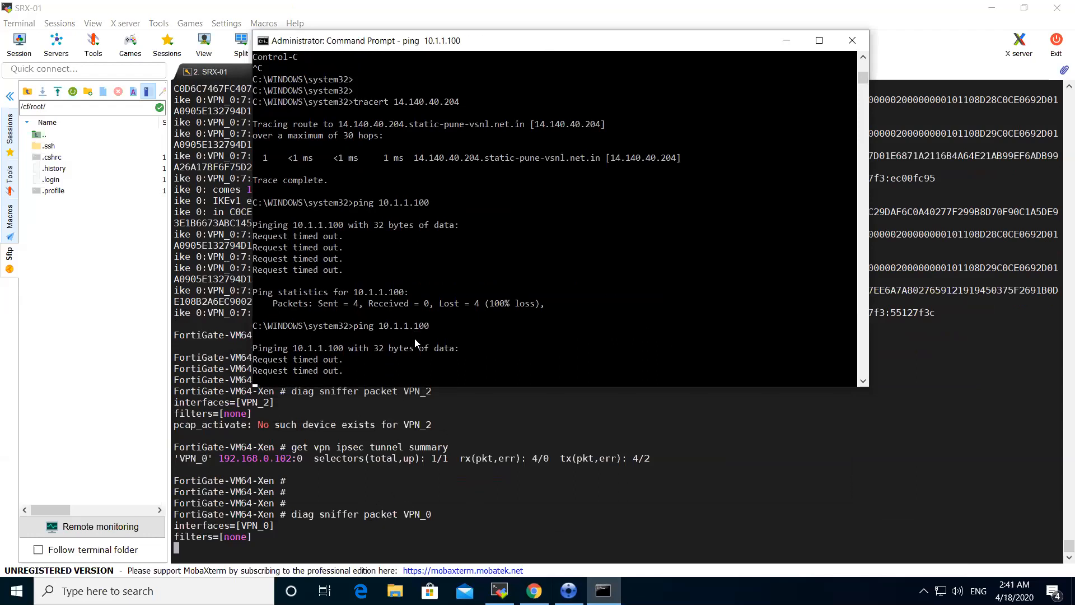
{"action": "left_click", "coordinate": [415, 348]}
{"action": "key", "text": "ctrl+c"}
{"action": "key", "text": "Return"}
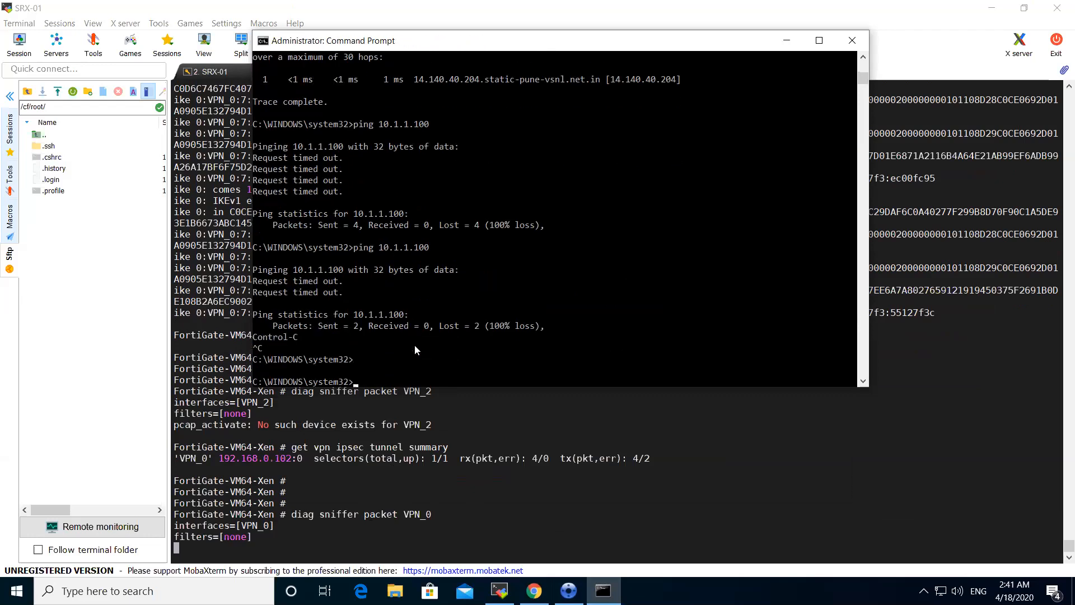
Step: Reprint the Windows routing table with route print and examine its active IPv4 routes
{"action": "type", "text": "print route"}
{"action": "key", "text": "Return"}
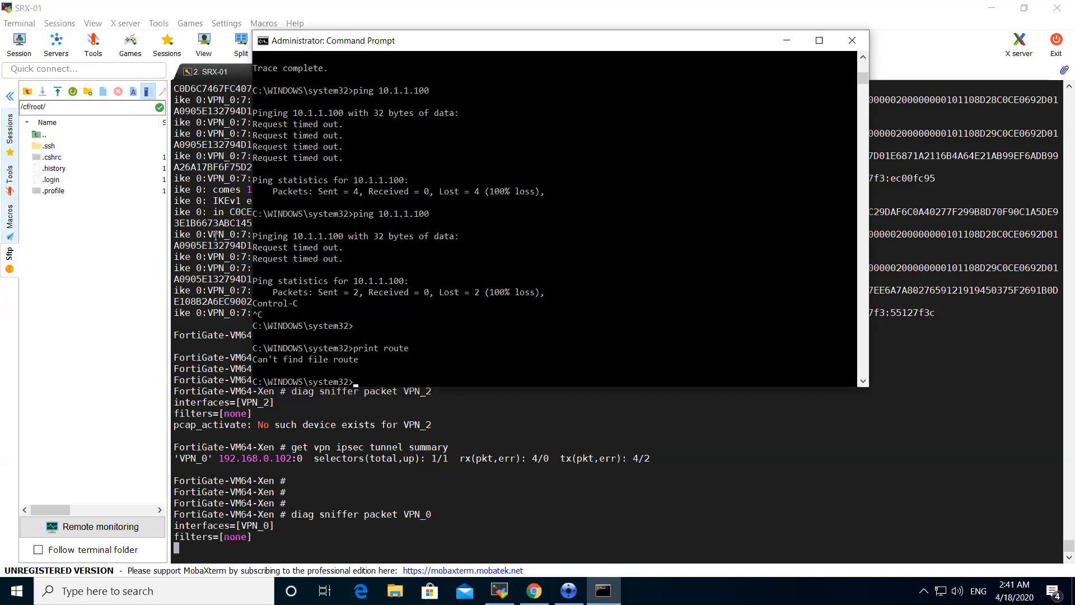
{"action": "type", "text": "route print"}
{"action": "key", "text": "Return"}
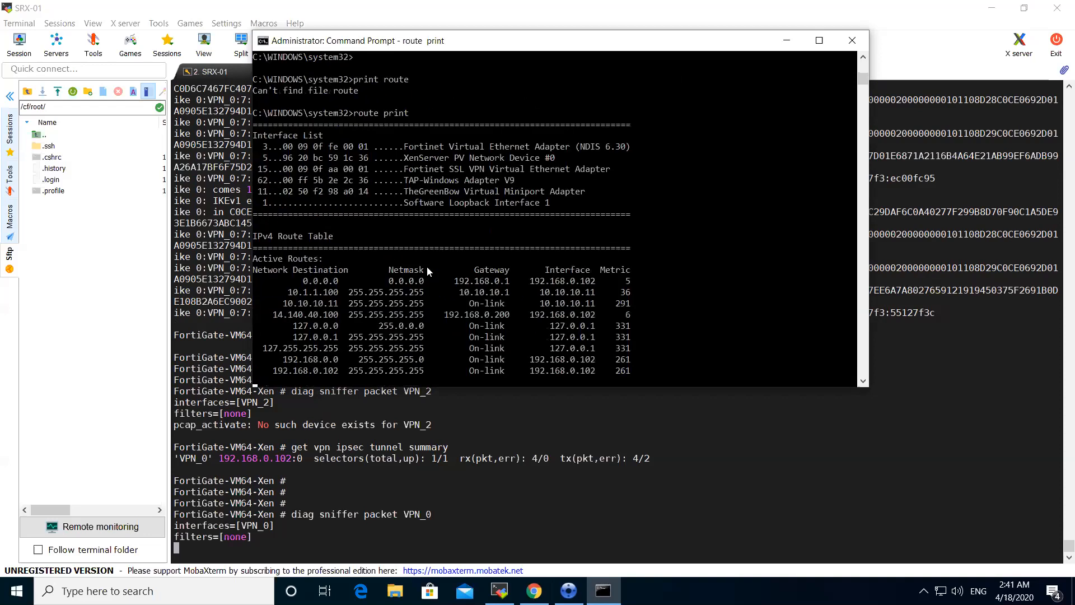
{"action": "scroll", "coordinate": [398, 201], "scroll_direction": "up", "scroll_amount": 8}
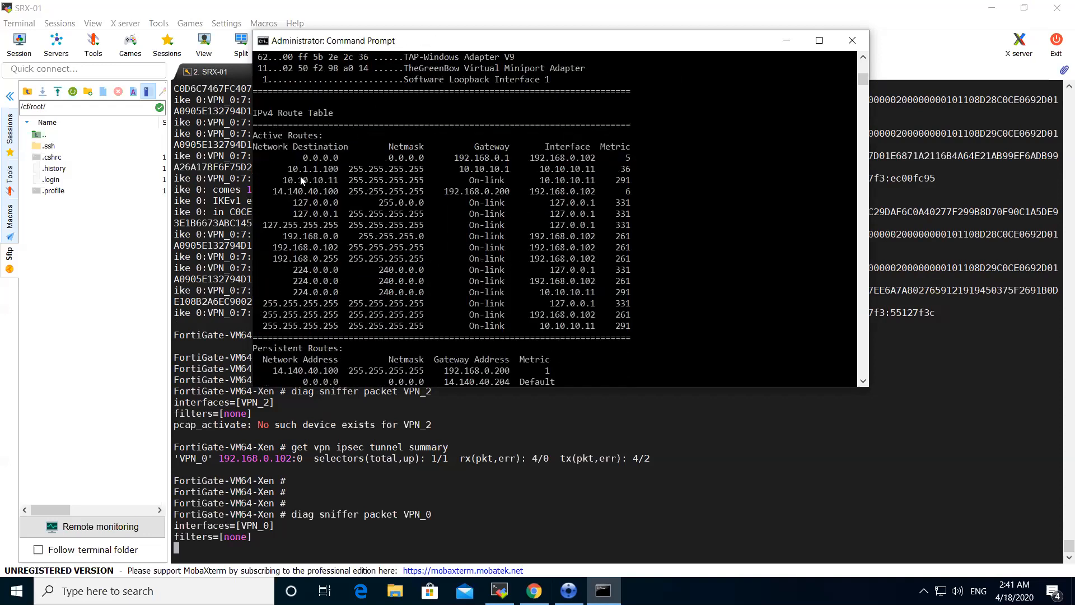
Step: Examine the active route to 10.1.1.100, including its gateway, interface and metric, and return to the FortiGate terminal session
{"action": "left_click_drag", "start_coordinate": [289, 169], "coordinate": [627, 169]}
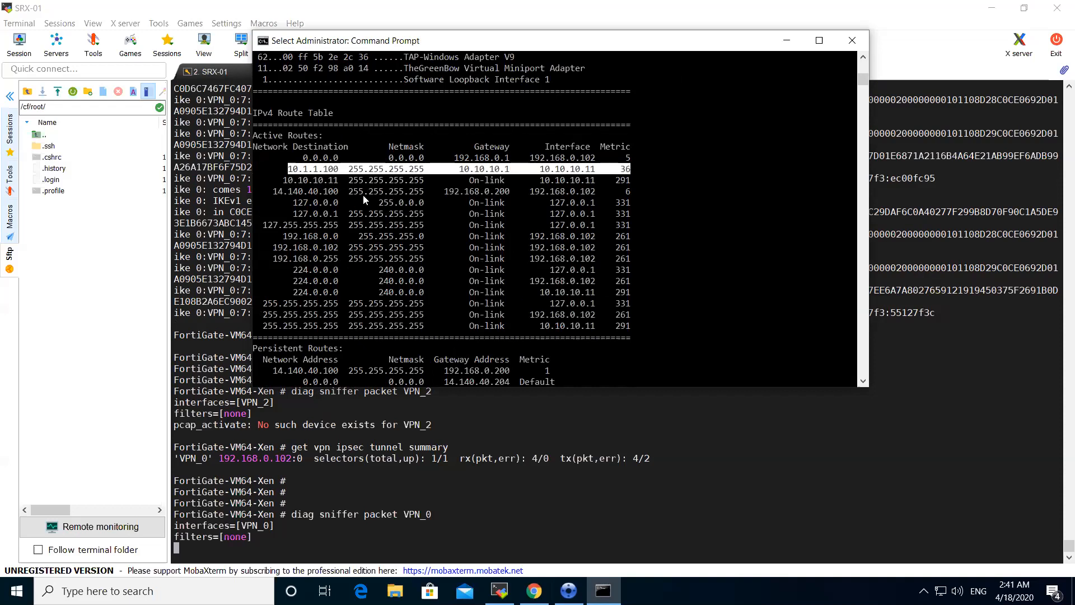
{"action": "left_click_drag", "start_coordinate": [446, 191], "coordinate": [628, 192]}
{"action": "left_click", "coordinate": [954, 194]}
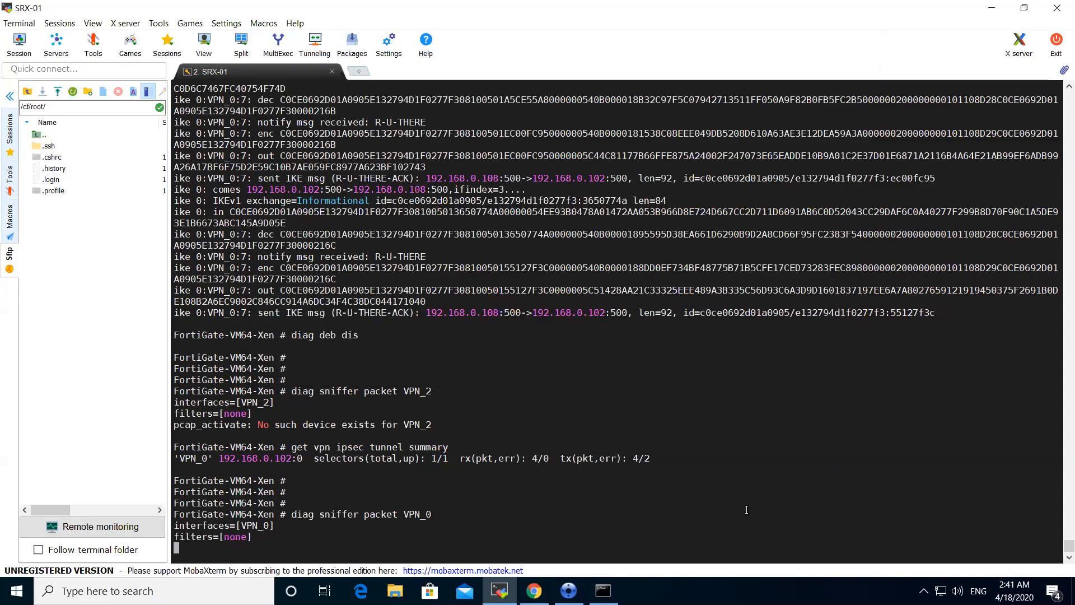
Step: Close the first Fortigate tunnel in the VPN connections list
{"action": "left_click", "coordinate": [924, 590]}
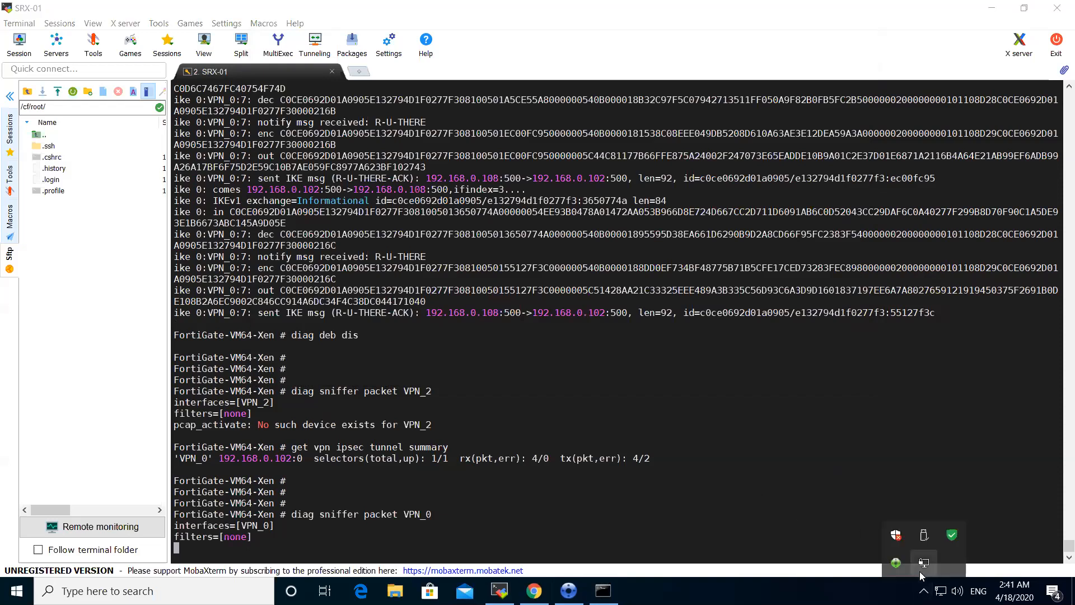
{"action": "left_click", "coordinate": [896, 563]}
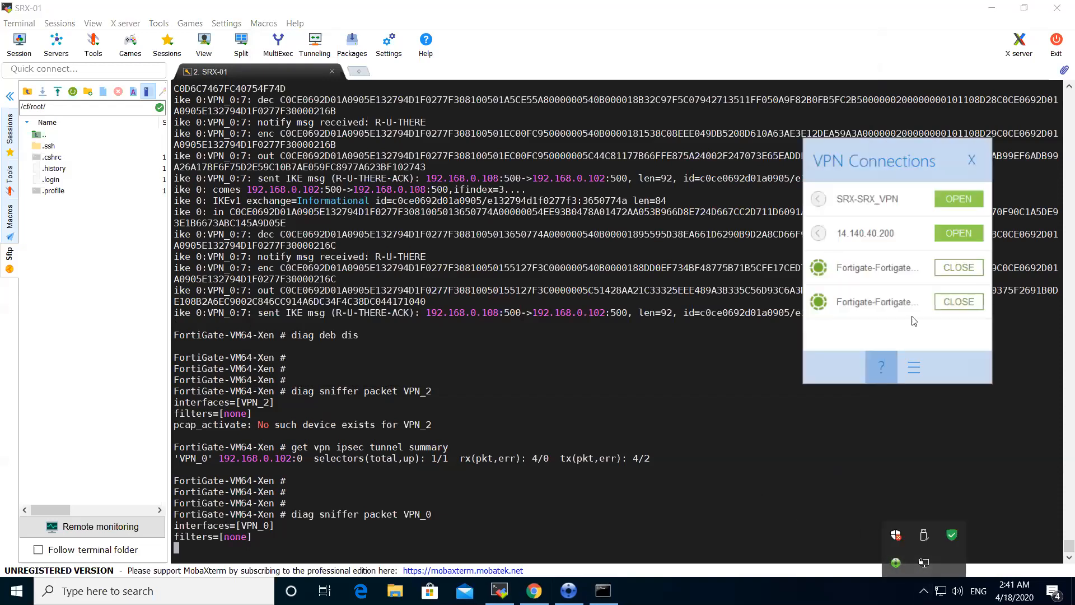
{"action": "left_click", "coordinate": [946, 269]}
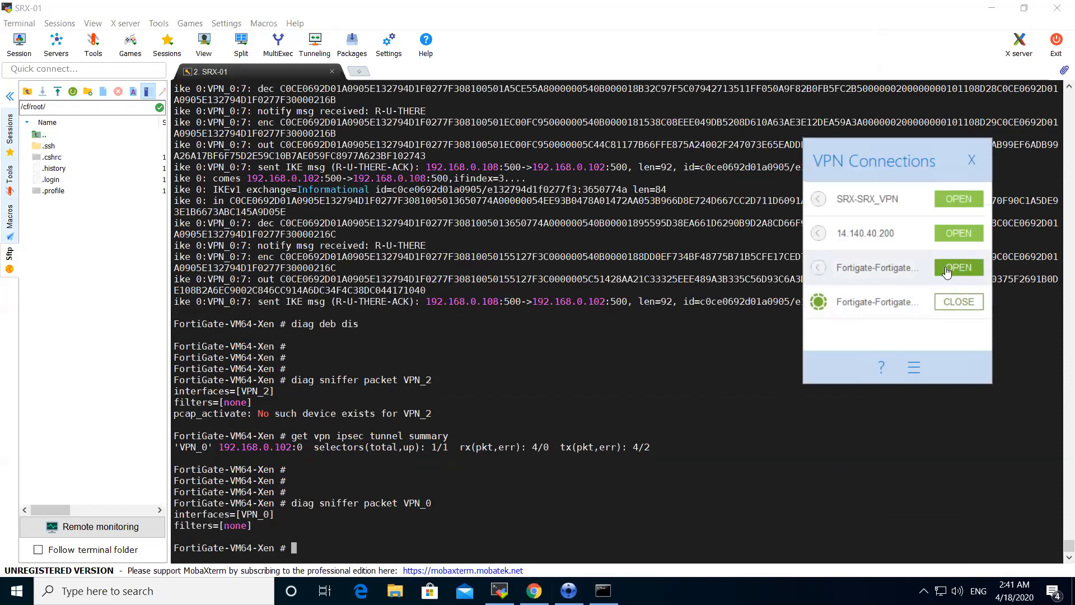
Step: Try to restart the FortiGate packet sniffer on the VPN_0 interface with diag sniffer packet VPN_0
{"action": "left_click", "coordinate": [574, 433]}
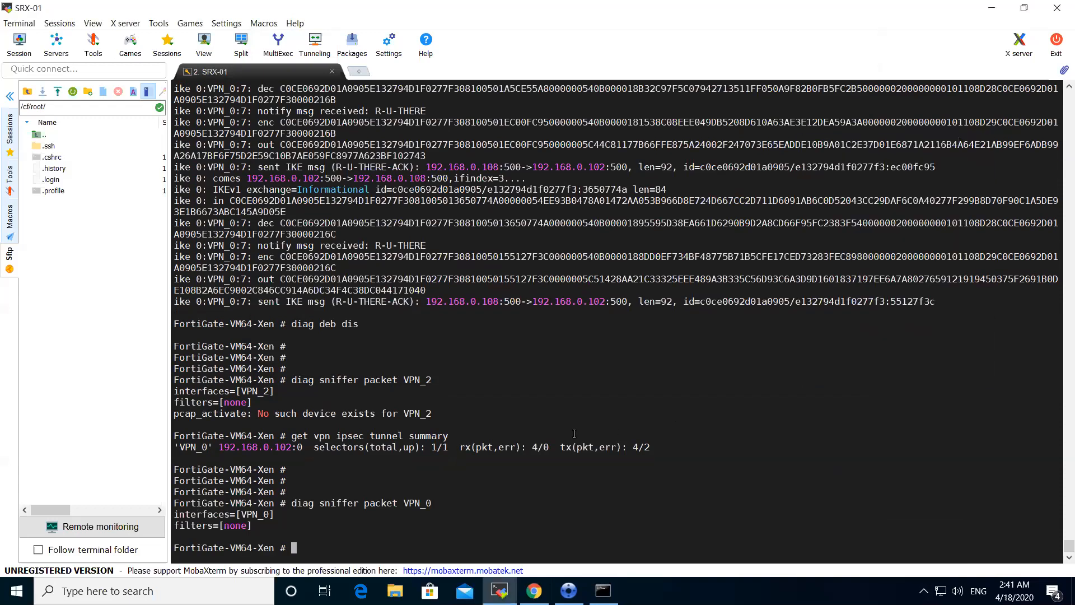
{"action": "key", "text": "Up"}
{"action": "key", "text": "Return"}
{"action": "key", "text": "Return"}
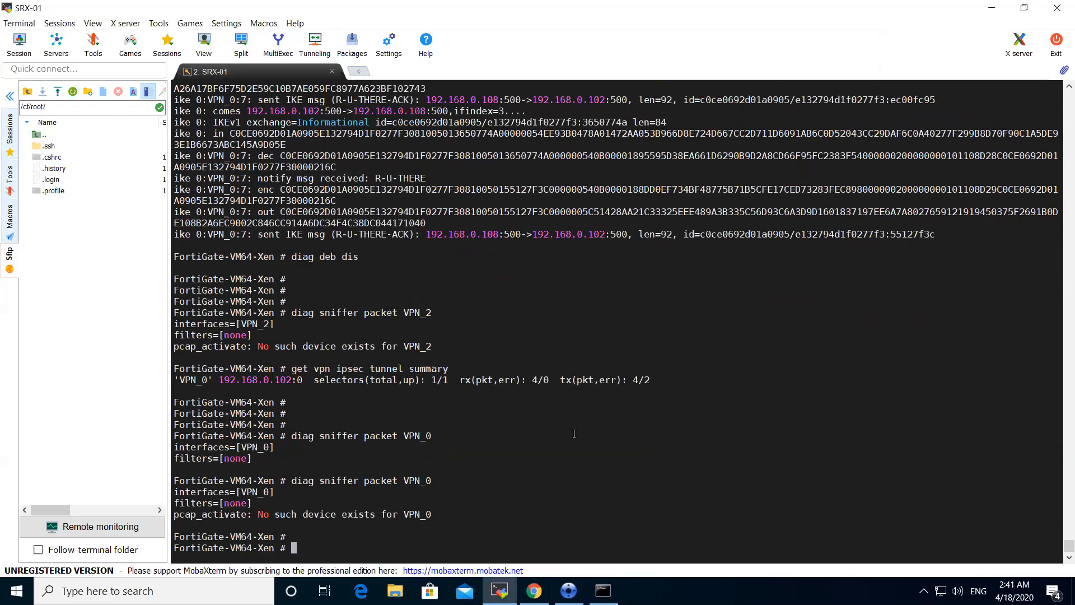
Step: Recheck the FortiGate tunnel state with get vpn ipsec tunnel summary
{"action": "key", "text": "Up"}
{"action": "key", "text": "Up"}
{"action": "key", "text": "Up"}
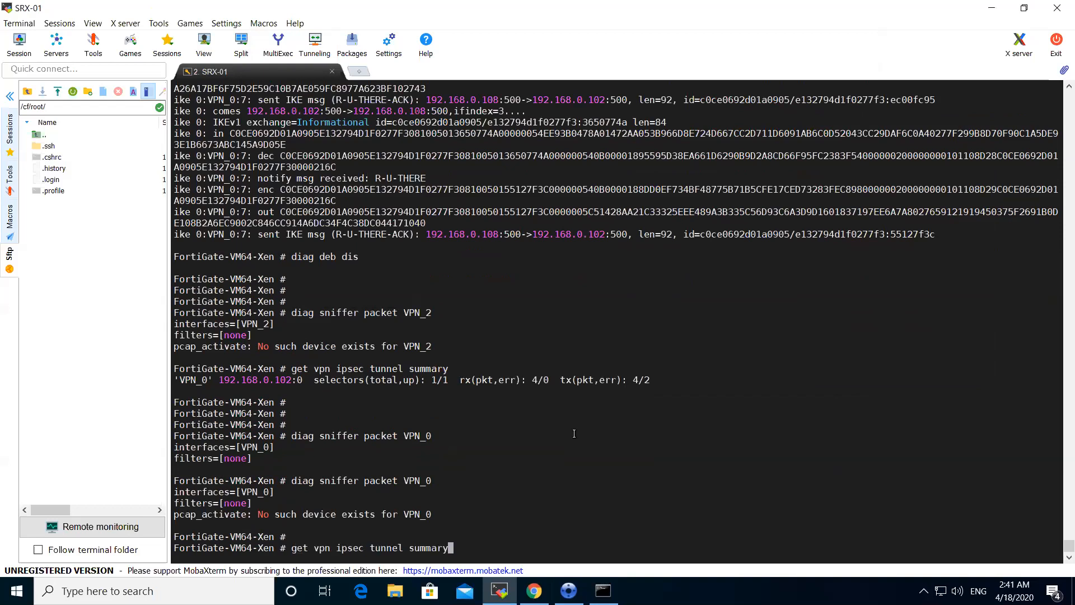
{"action": "key", "text": "Return"}
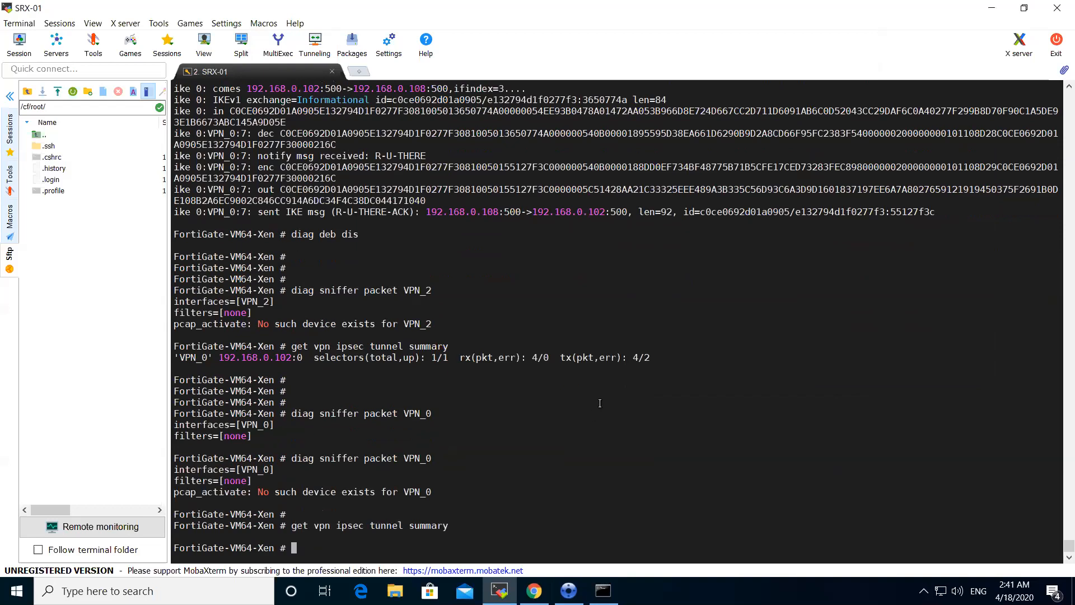
Step: Clear the VPN console log and close the second Fortigate tunnel in the VPN connections list
{"action": "left_click", "coordinate": [569, 590]}
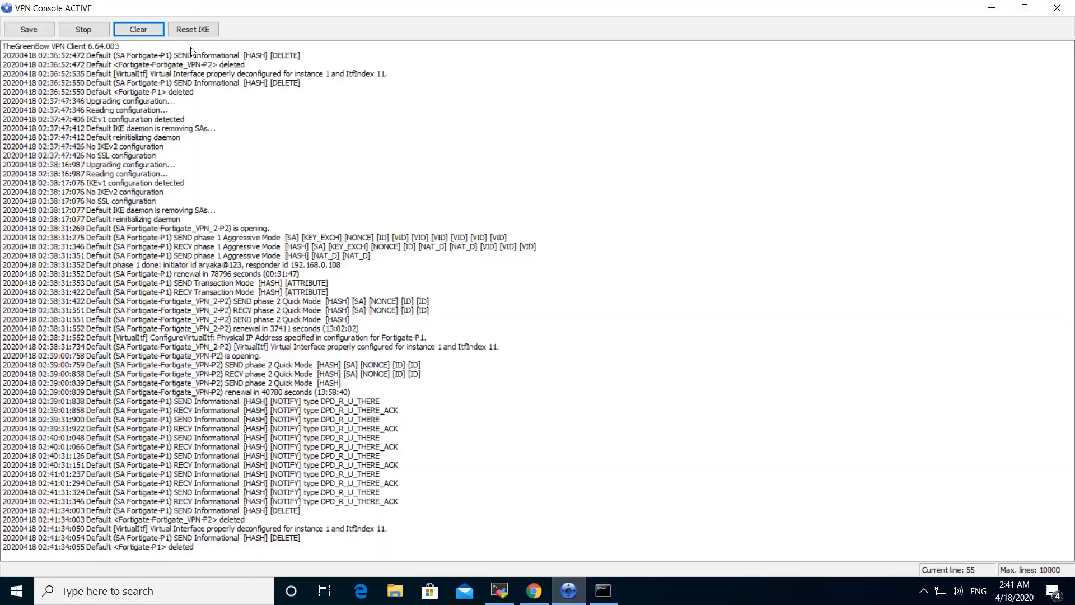
{"action": "left_click", "coordinate": [143, 30]}
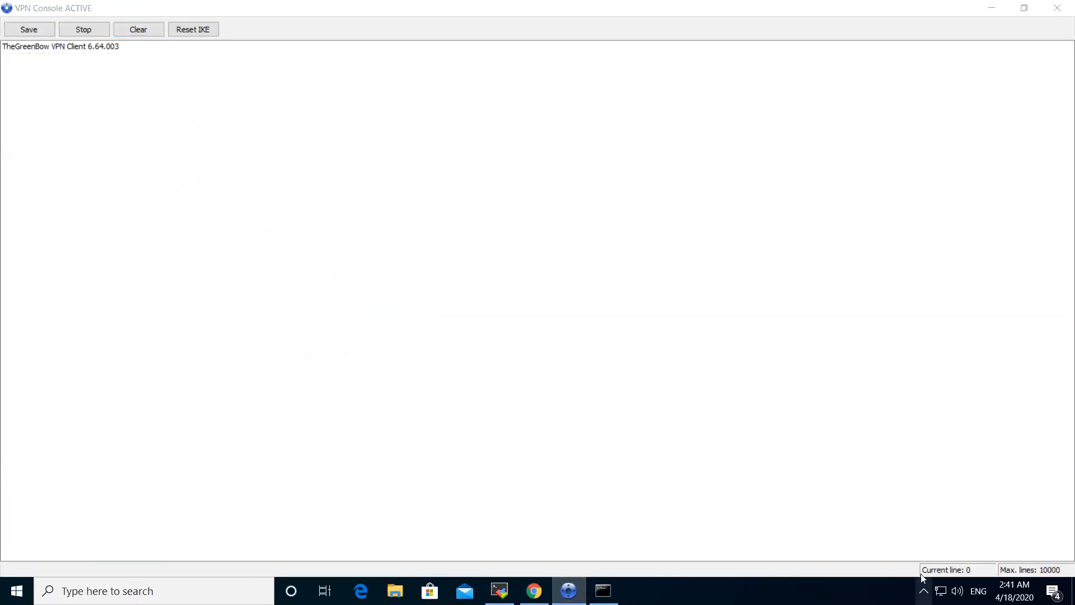
{"action": "left_click", "coordinate": [923, 590]}
{"action": "left_click", "coordinate": [896, 563]}
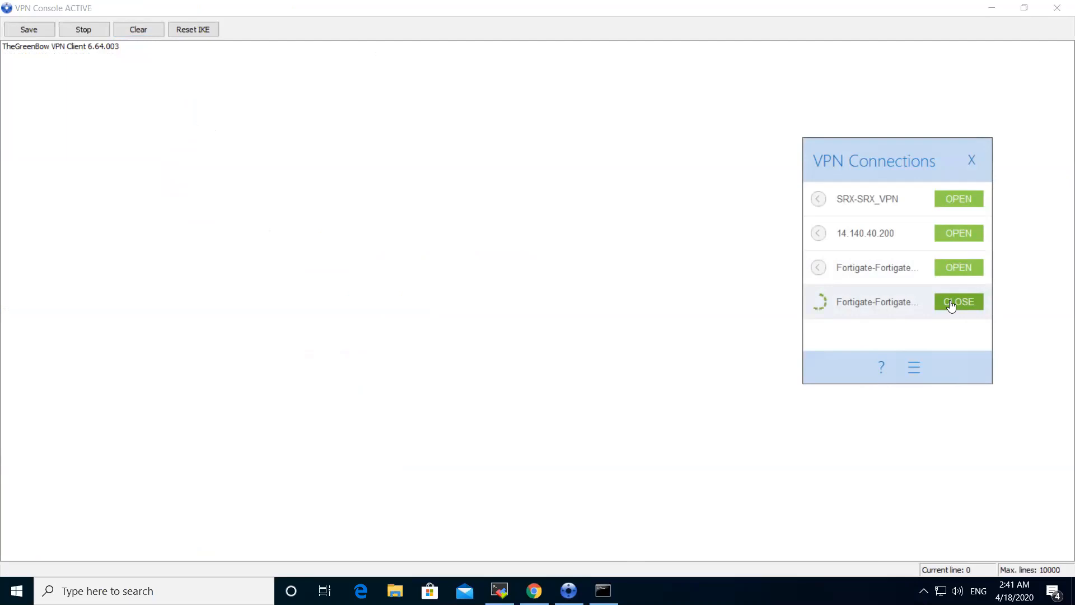
{"action": "left_click", "coordinate": [951, 306]}
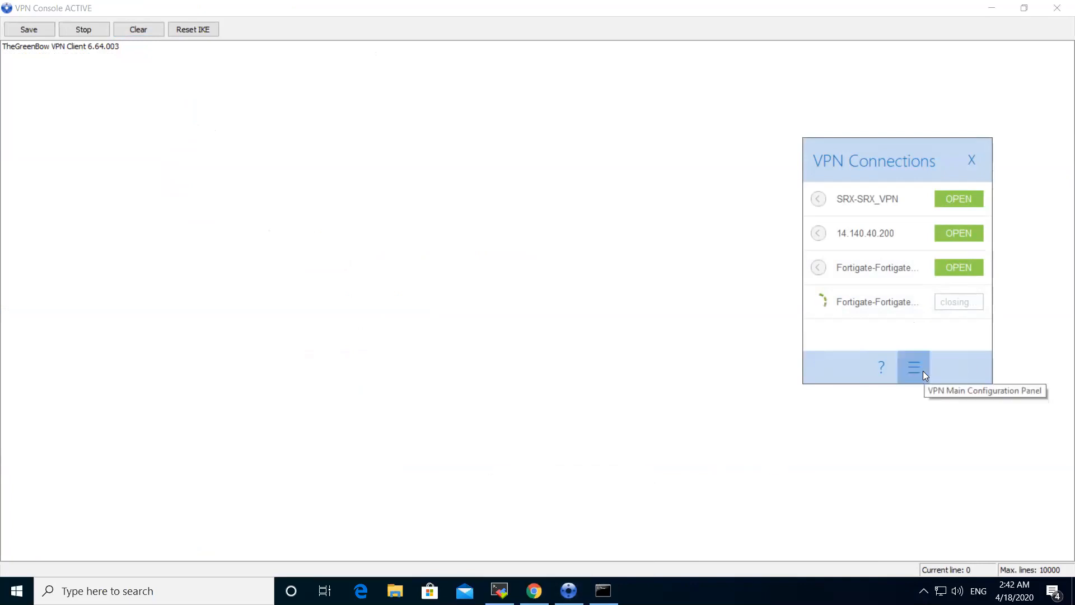
Step: Open the main VPN configuration and compare the IPsec settings of Fortigate_VPN and Fortigate_VPN_2
{"action": "left_click", "coordinate": [905, 364]}
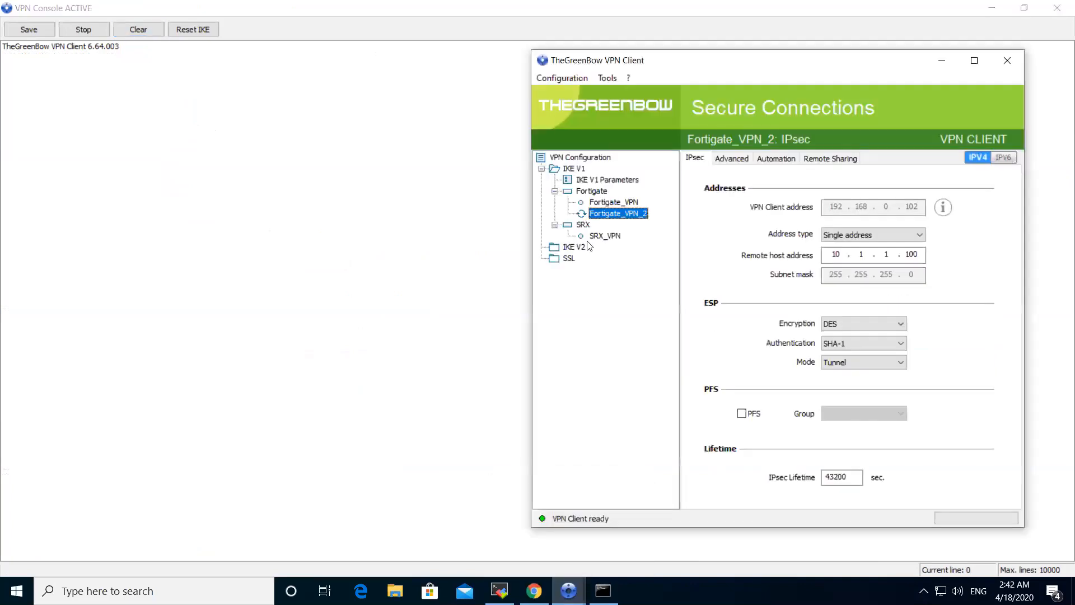
{"action": "double_click", "coordinate": [615, 213]}
{"action": "right_click", "coordinate": [617, 215]}
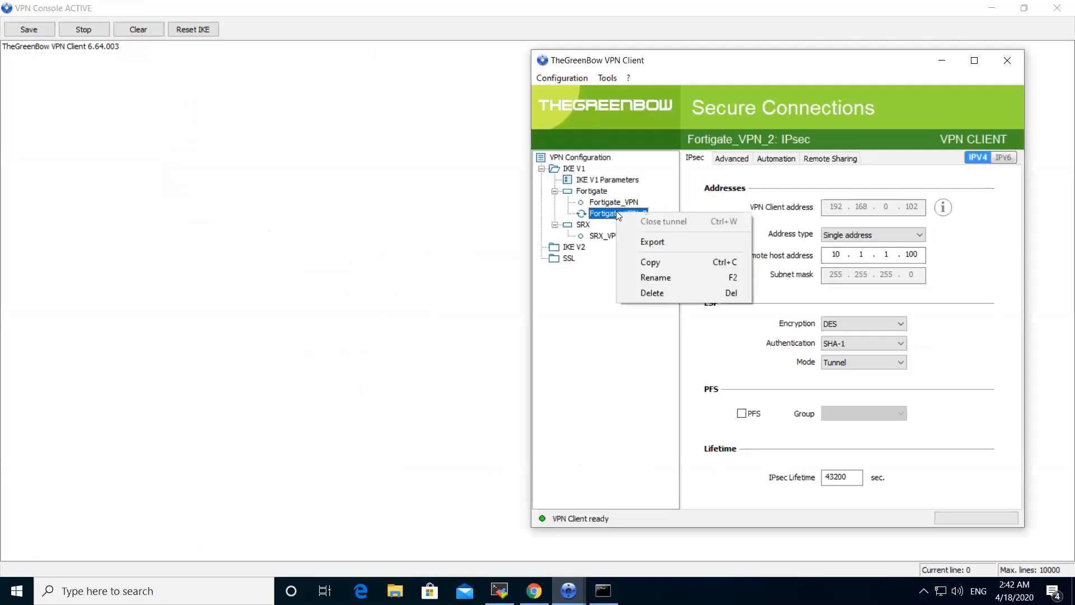
{"action": "left_click", "coordinate": [614, 203]}
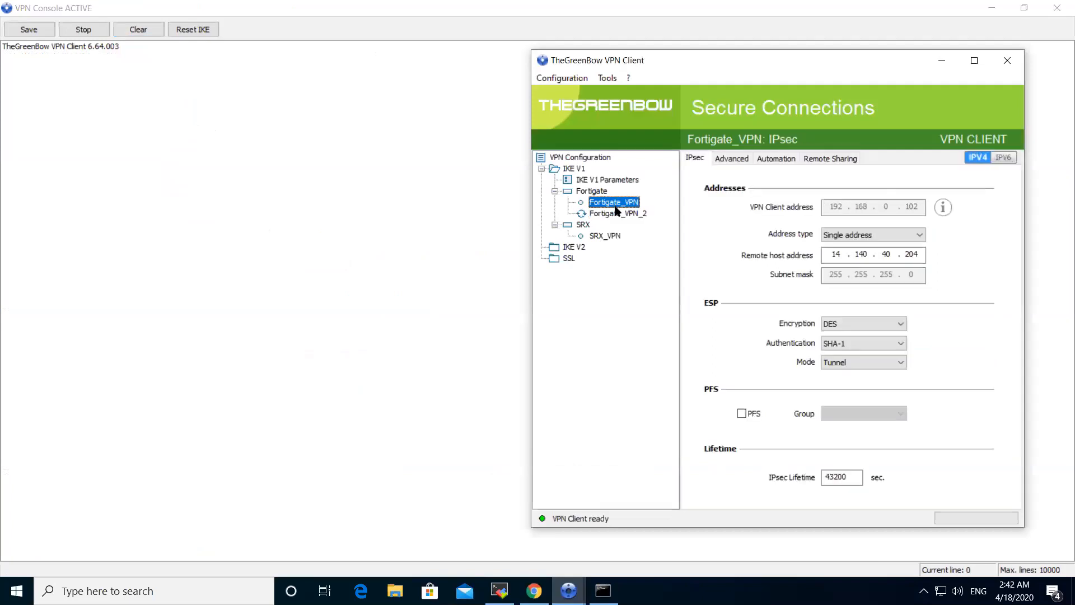
{"action": "left_click", "coordinate": [618, 215]}
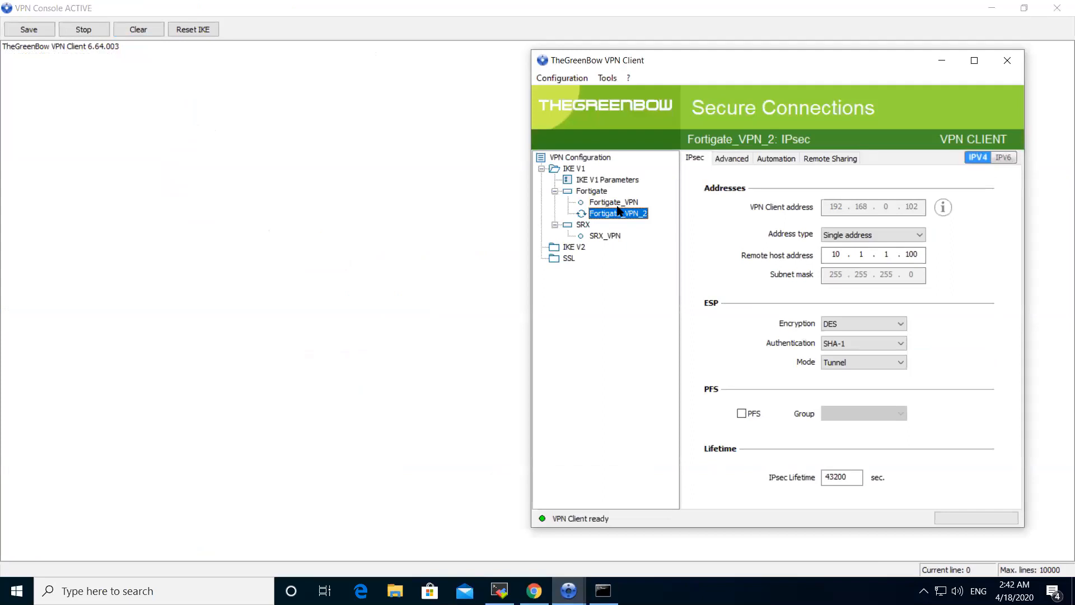
{"action": "left_click", "coordinate": [616, 203]}
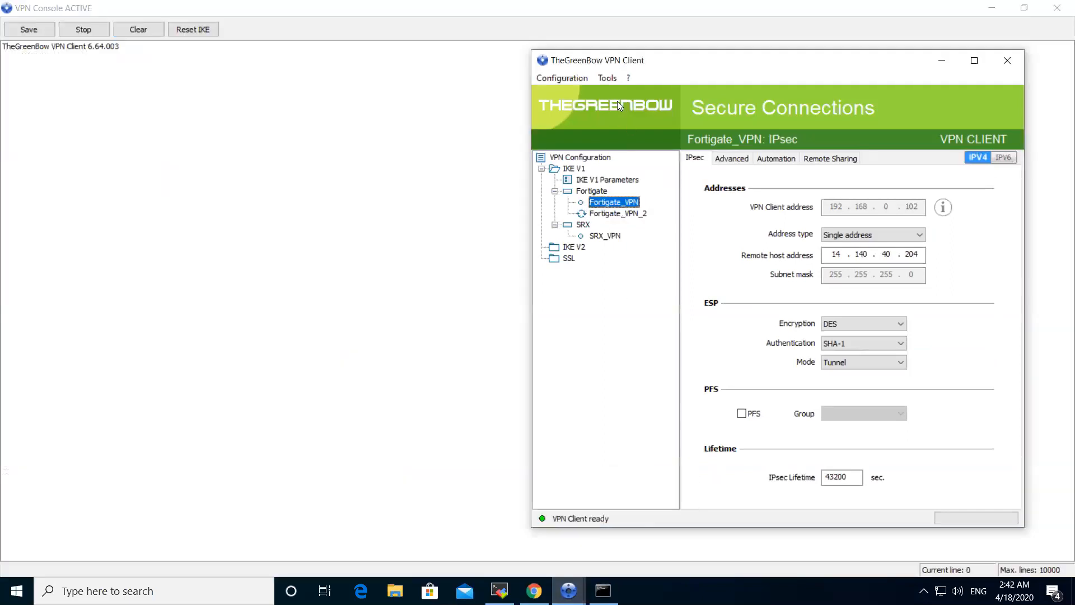
Step: Return to the connection panel and open the Fortigate_VPN_2 tunnel
{"action": "left_click", "coordinate": [607, 78]}
{"action": "left_click", "coordinate": [629, 109]}
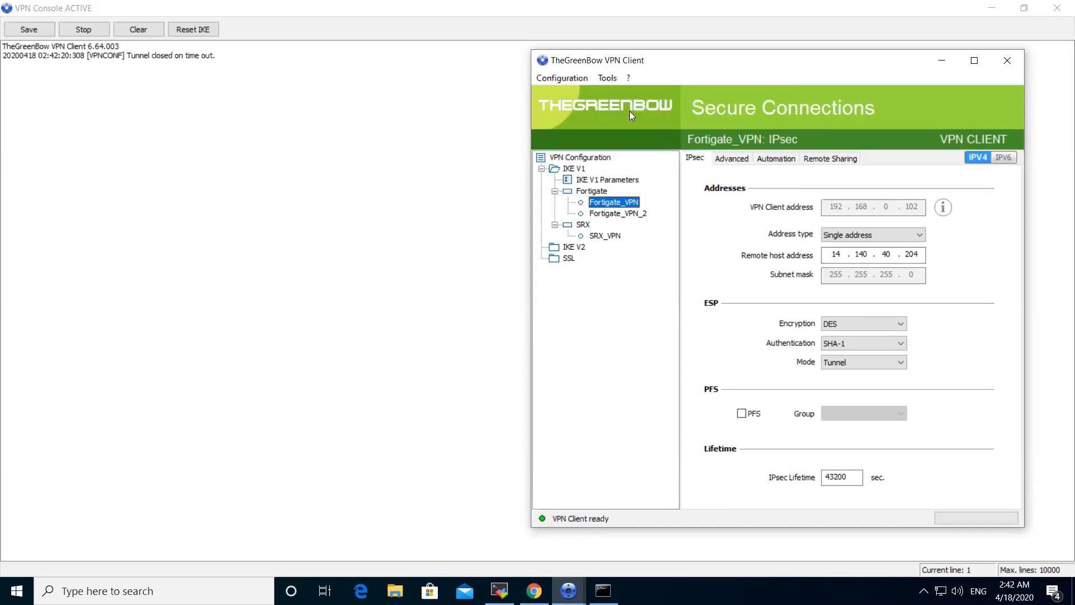
{"action": "left_click", "coordinate": [612, 77]}
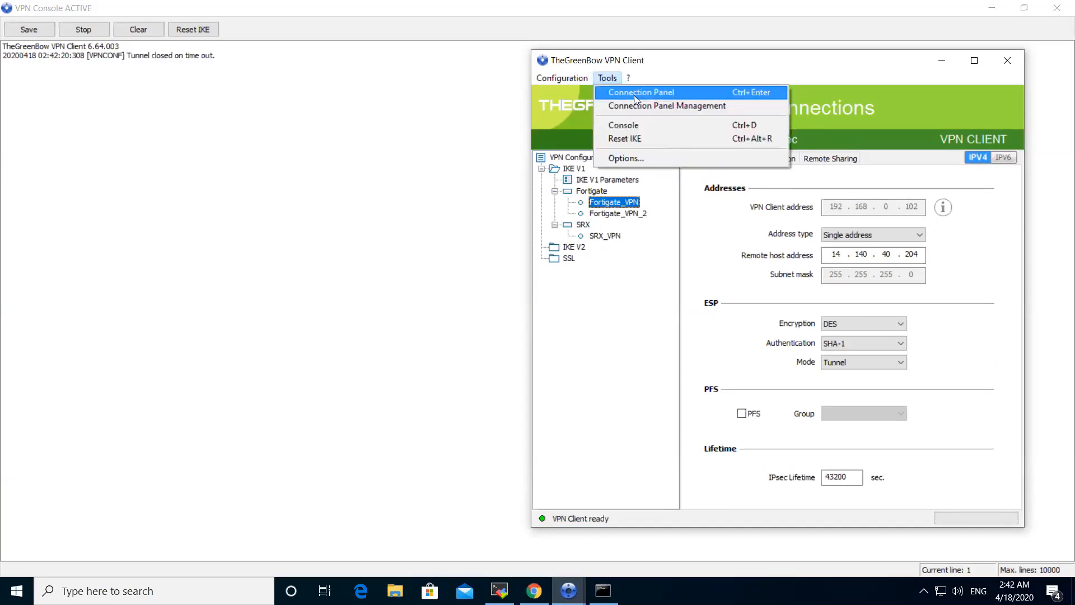
{"action": "left_click", "coordinate": [634, 91]}
{"action": "left_click", "coordinate": [959, 302]}
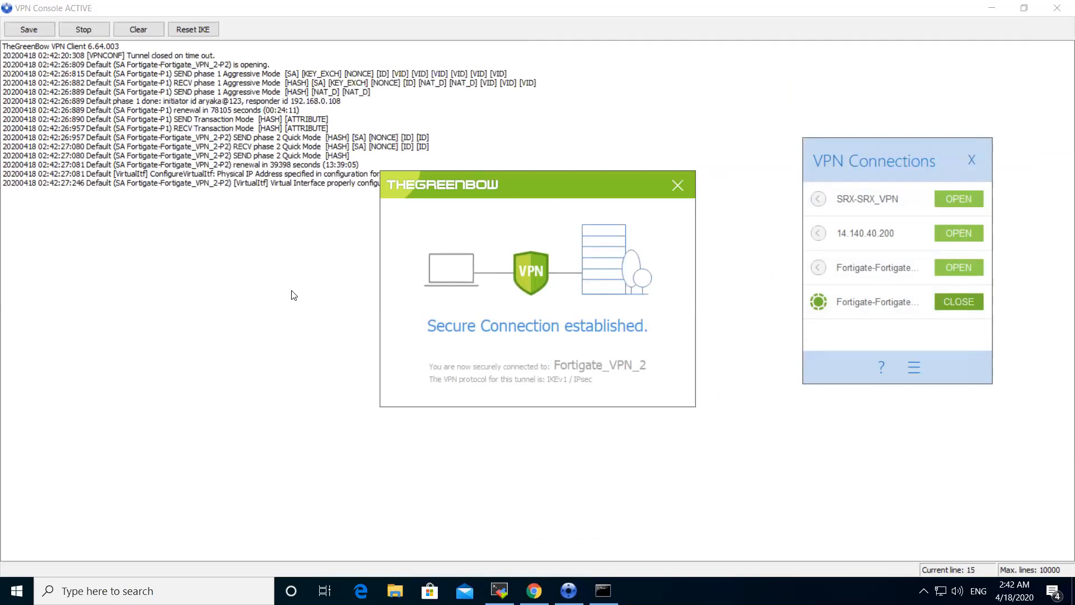
Step: Switch to the FortiGate session, rerun get vpn ipsec tunnel summary and mark the listed tunnel name
{"action": "left_click", "coordinate": [500, 591]}
{"action": "key", "text": "Up"}
{"action": "key", "text": "Return"}
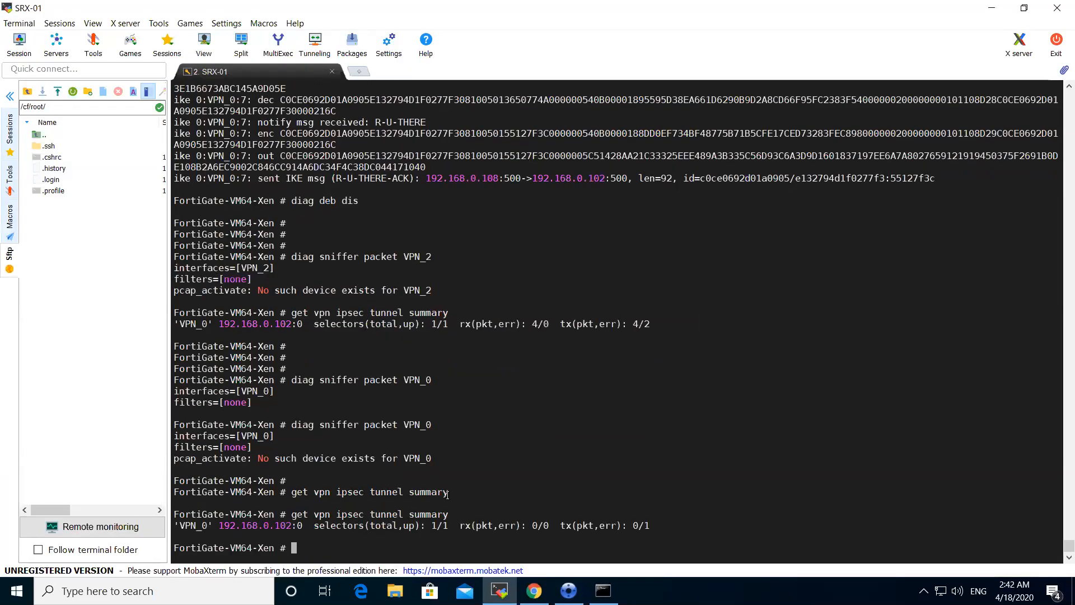
{"action": "left_click_drag", "start_coordinate": [181, 526], "coordinate": [207, 526]}
Step: Switch to Command Prompt and try to display the routing table with the earlier print route command
{"action": "left_click", "coordinate": [603, 591]}
{"action": "left_click", "coordinate": [534, 346]}
{"action": "key", "text": "Return"}
{"action": "key", "text": "Return"}
{"action": "key", "text": "Return"}
{"action": "key", "text": "Return"}
{"action": "key", "text": "Up"}
{"action": "key", "text": "Up"}
{"action": "key", "text": "Up"}
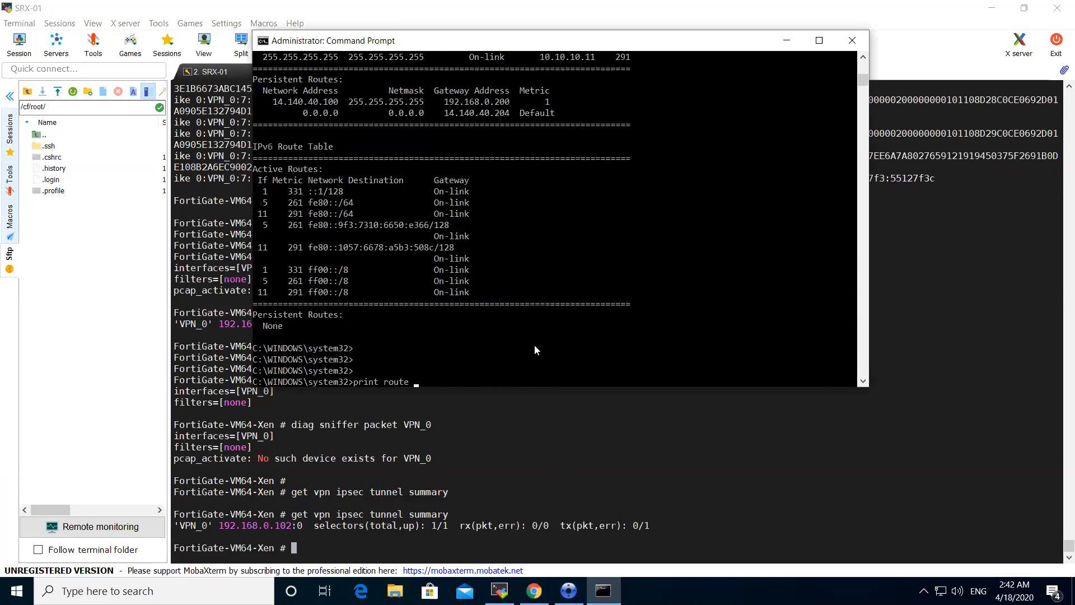
{"action": "key", "text": "Down"}
{"action": "key", "text": "Return"}
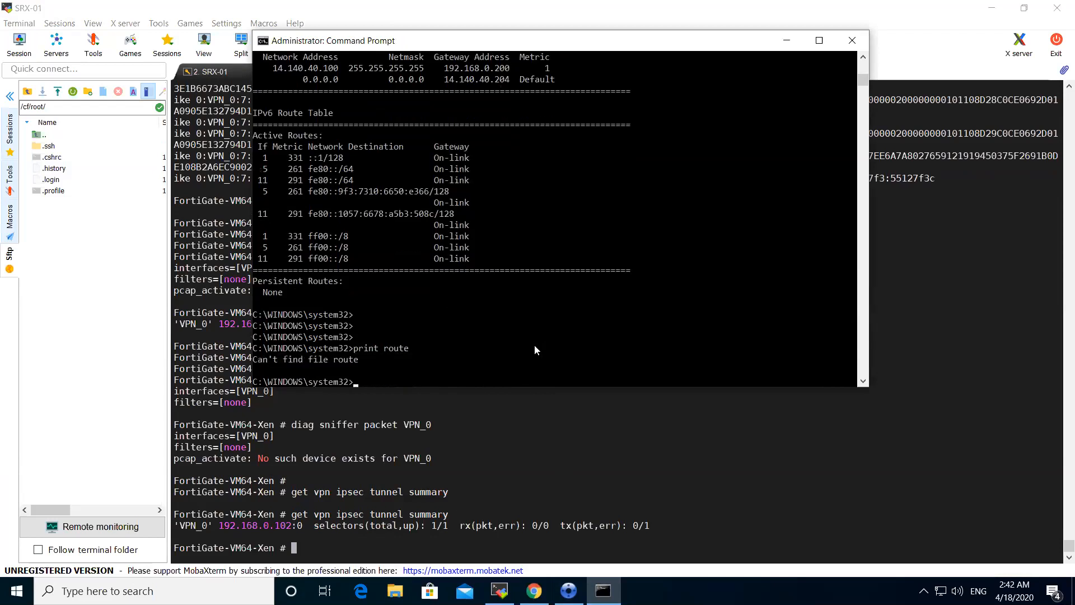
Step: Reprint the Windows routing table with route print
{"action": "key", "text": "Up"}
{"action": "key", "text": "Up"}
{"action": "key", "text": "Up"}
{"action": "key", "text": "Up"}
{"action": "key", "text": "Return"}
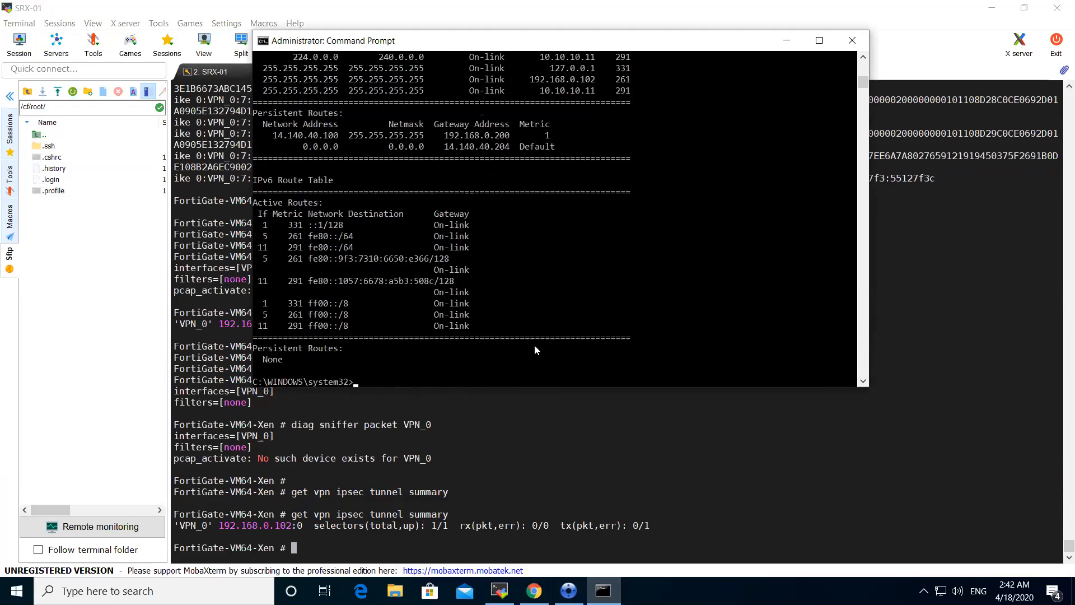
Step: Examine the active IPv4 routes for 10.10.10.11 and 10.1.1.100, including their gateways and interfaces
{"action": "left_click", "coordinate": [477, 292]}
{"action": "scroll", "coordinate": [477, 294], "scroll_direction": "up", "scroll_amount": 2}
{"action": "scroll", "coordinate": [477, 295], "scroll_direction": "up", "scroll_amount": 3}
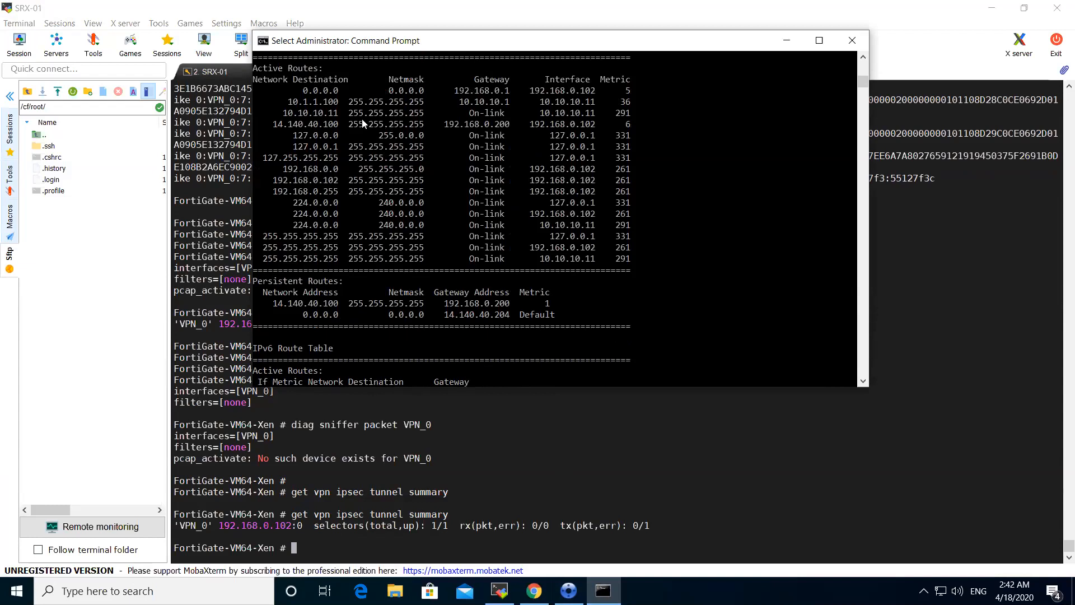
{"action": "left_click_drag", "start_coordinate": [284, 115], "coordinate": [630, 116]}
{"action": "left_click", "coordinate": [492, 102]}
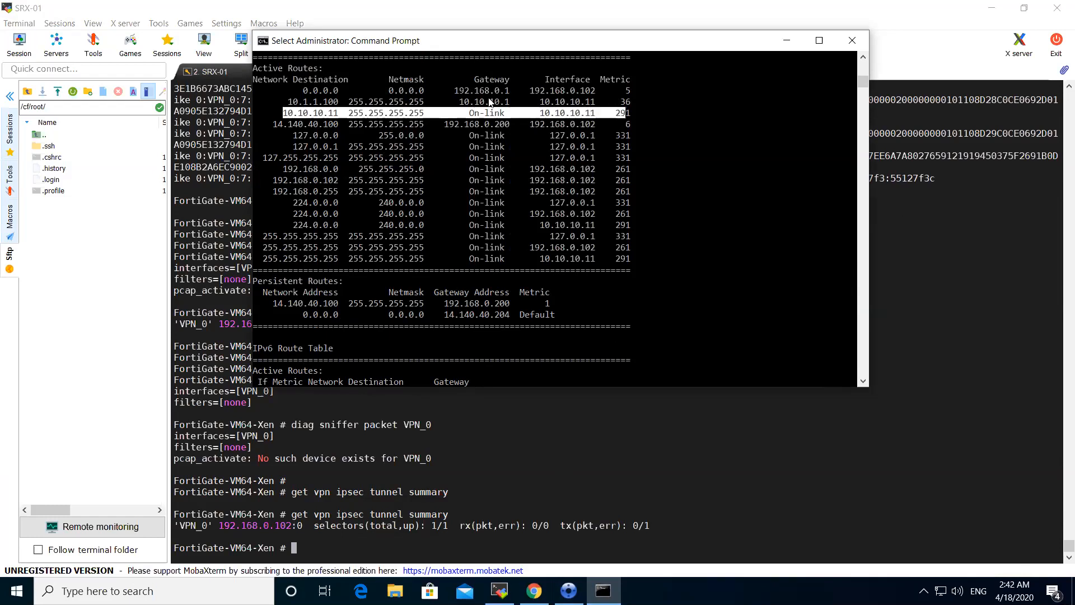
{"action": "left_click_drag", "start_coordinate": [284, 102], "coordinate": [630, 102]}
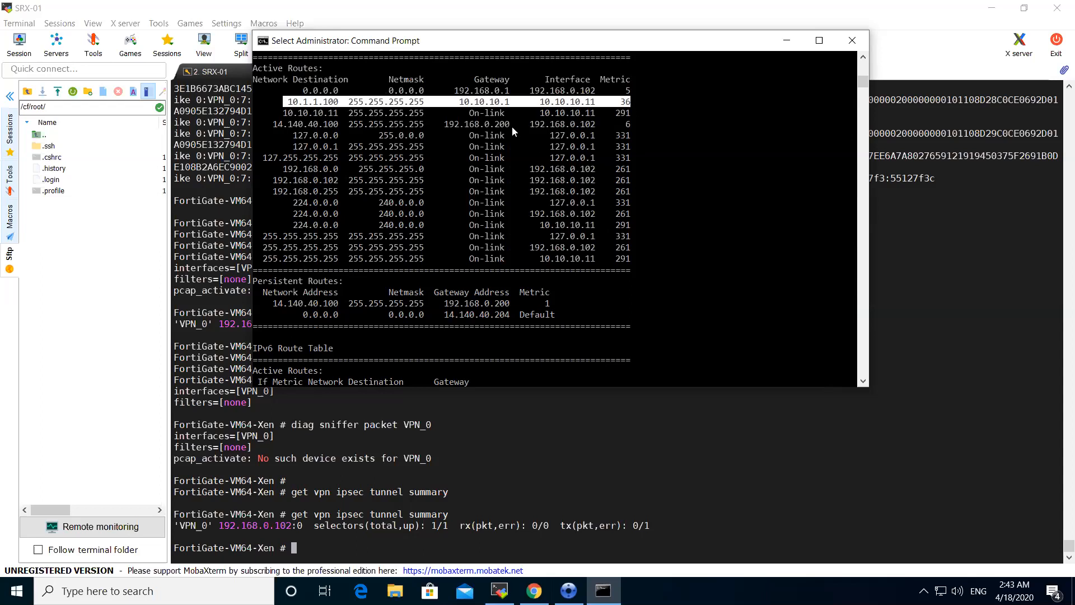
{"action": "left_click", "coordinate": [492, 104]}
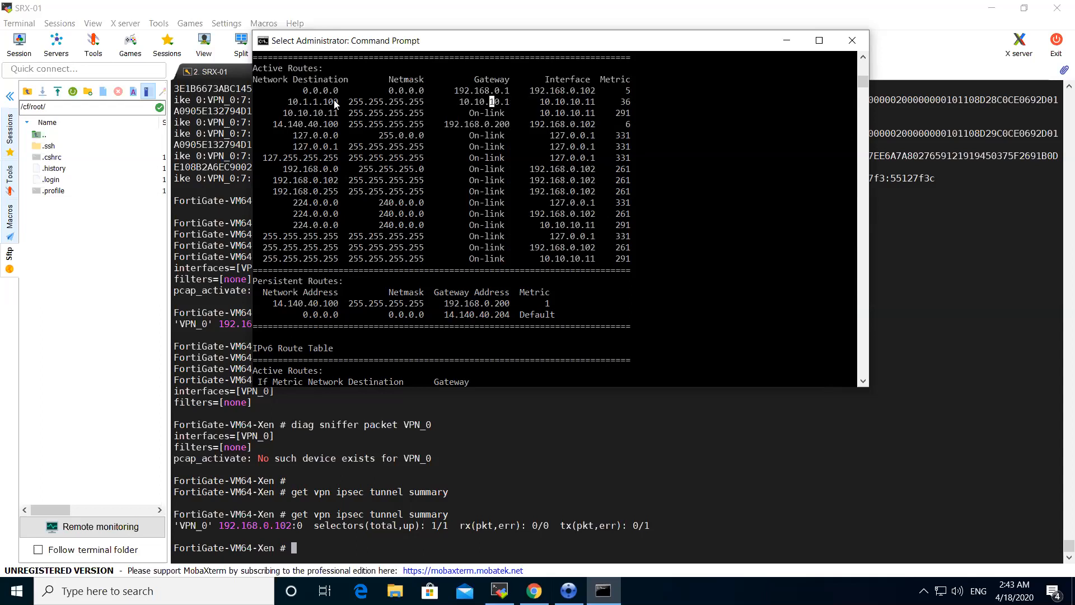
{"action": "left_click_drag", "start_coordinate": [288, 102], "coordinate": [628, 107]}
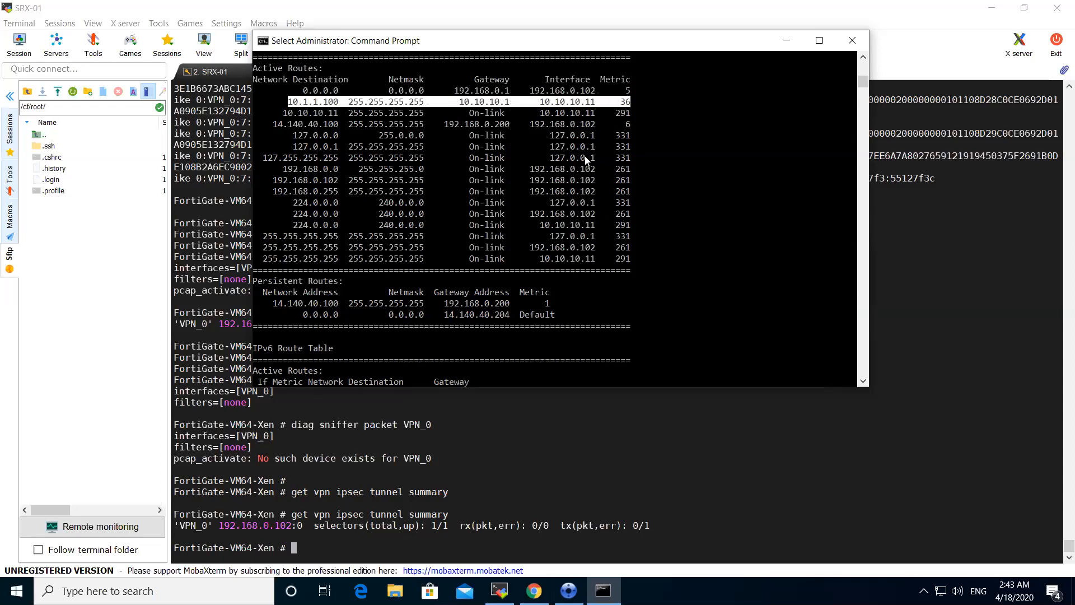
Step: Ping 10.1.1.100 from a fresh command line and interrupt the ping
{"action": "scroll", "coordinate": [511, 209], "scroll_direction": "down", "scroll_amount": 9}
{"action": "key", "text": "Return"}
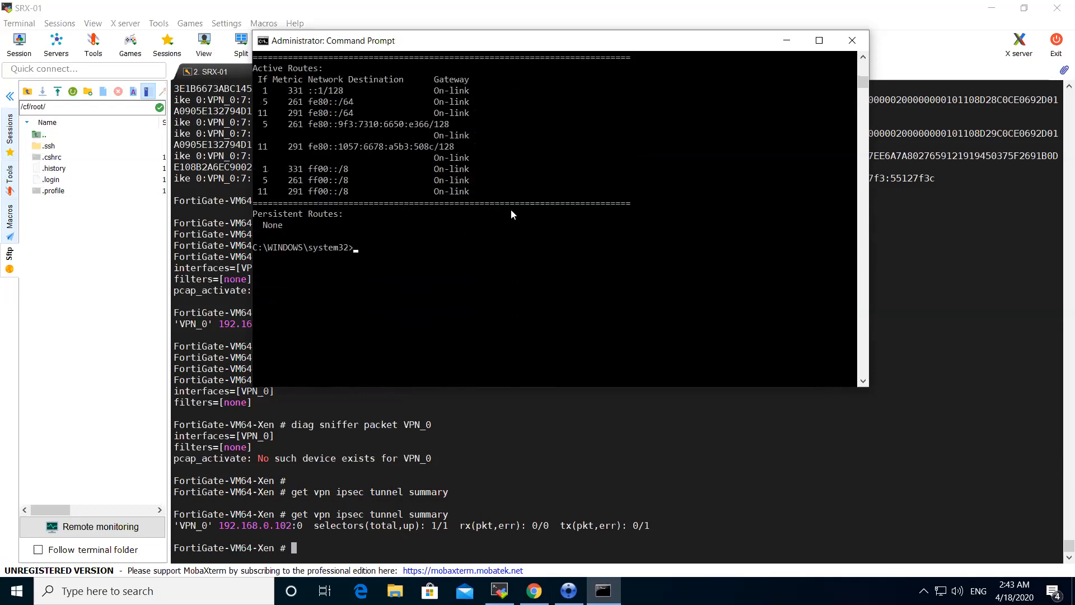
{"action": "key", "text": "Return"}
{"action": "key", "text": "Return"}
{"action": "type", "text": "ping 10."}
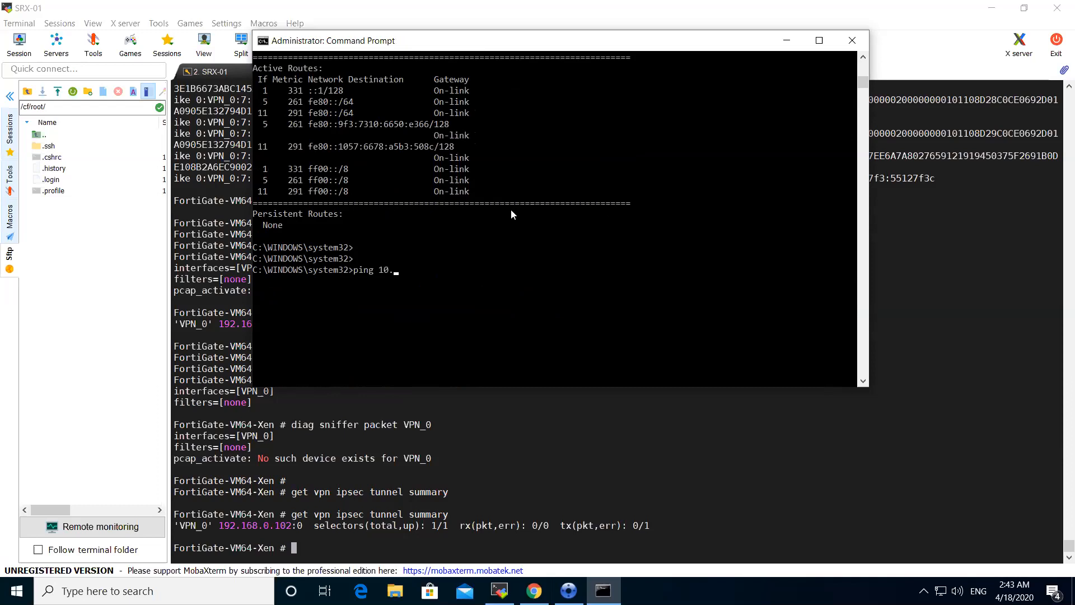
{"action": "type", "text": "1.1.100"}
{"action": "key", "text": "Return"}
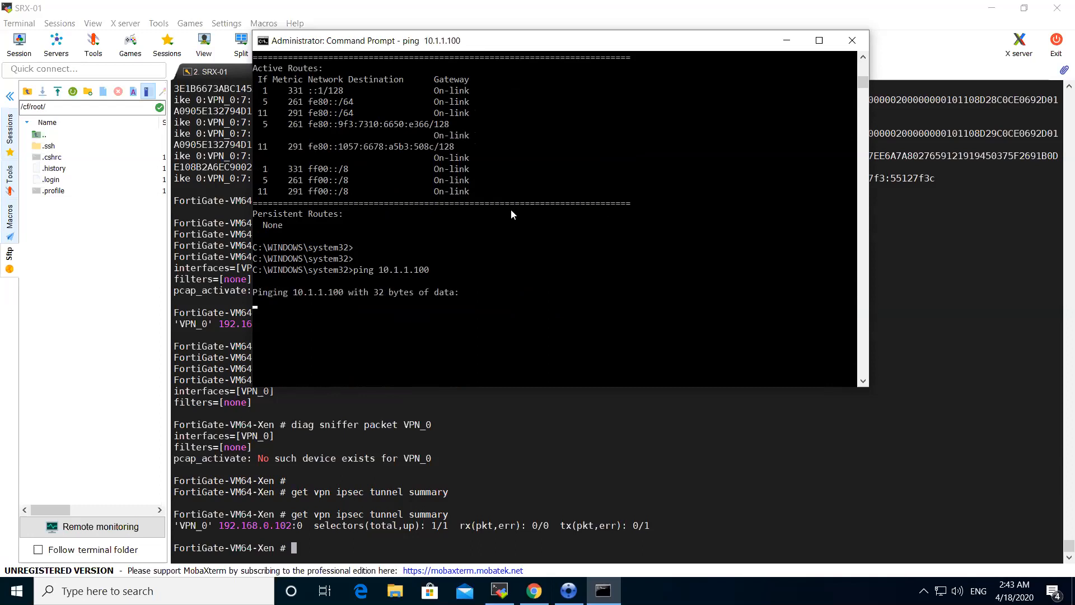
{"action": "key", "text": "ctrl+c"}
{"action": "key", "text": "Return"}
{"action": "key", "text": "Return"}
{"action": "key", "text": "Return"}
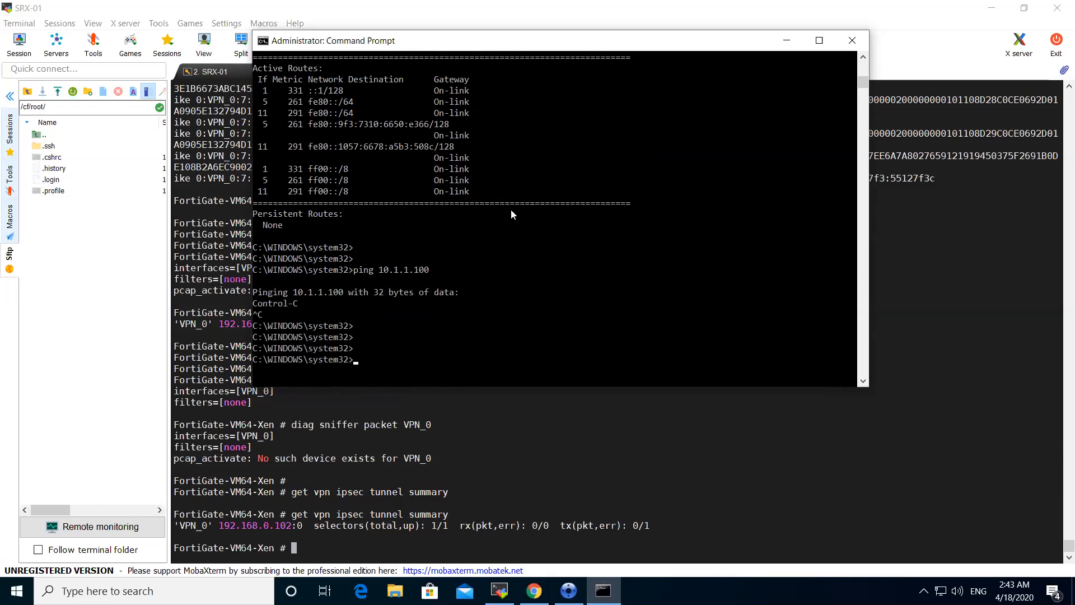
Step: Ping 10.1.1.100 from the tunnel source address with ping 10.1.1.100 -S 10.10.10.11
{"action": "key", "text": "Up"}
{"action": "type", "text": "-S 10.10.10.11"}
{"action": "key", "text": "Return"}
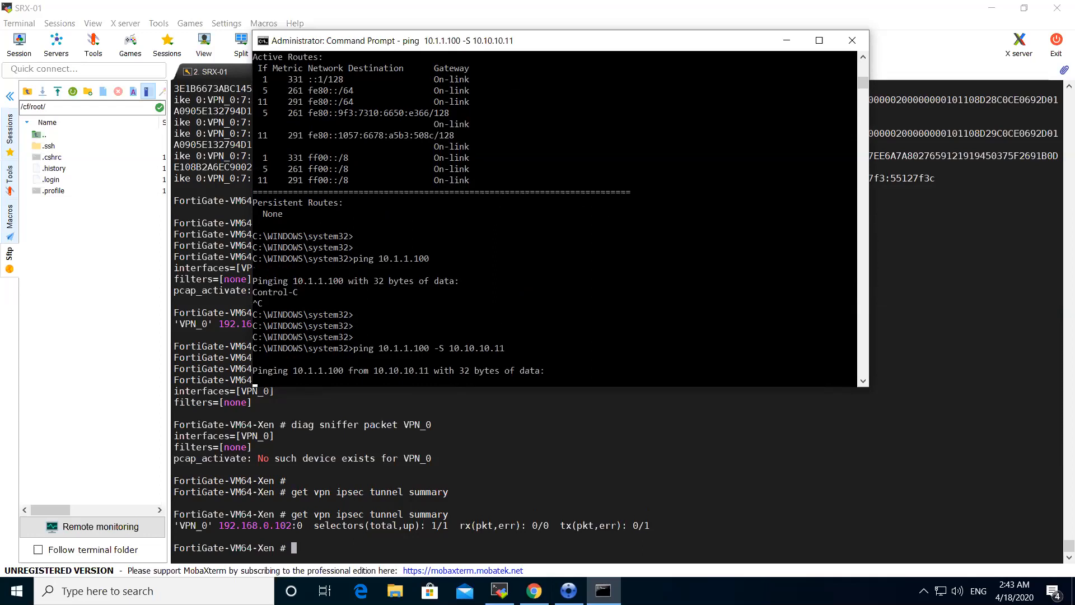
Step: In the FortiGate session in MobaXterm, run diag sniffer packet VPN_0 and inspect the captured ICMP packets between 10.10.10.11 and 10.1.1.100
{"action": "left_click", "coordinate": [493, 475]}
{"action": "type", "text": "diag sniffer packet VPN_0"}
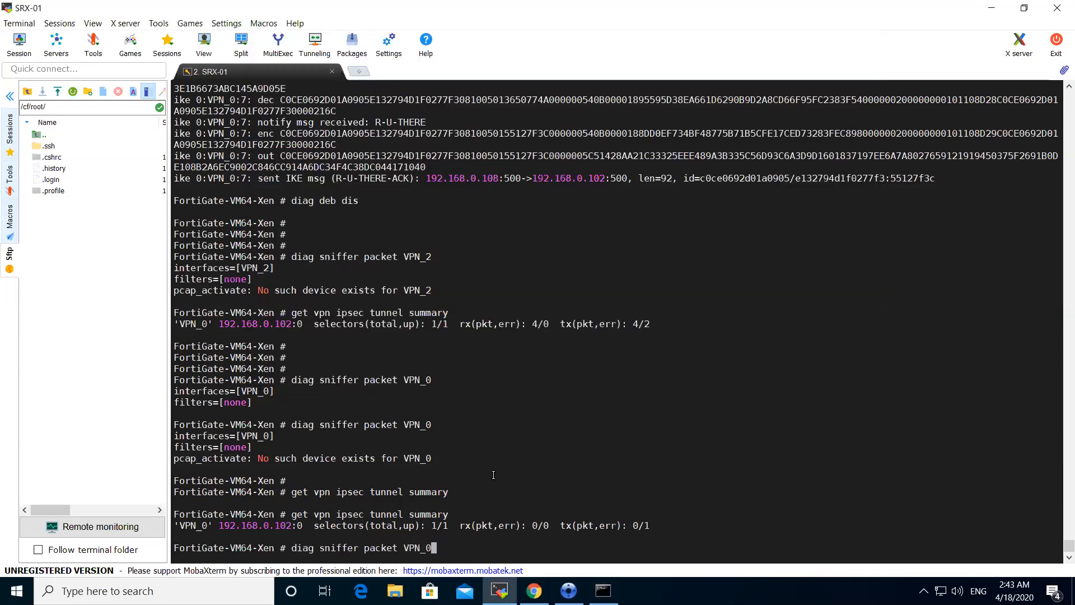
{"action": "key", "text": "Return"}
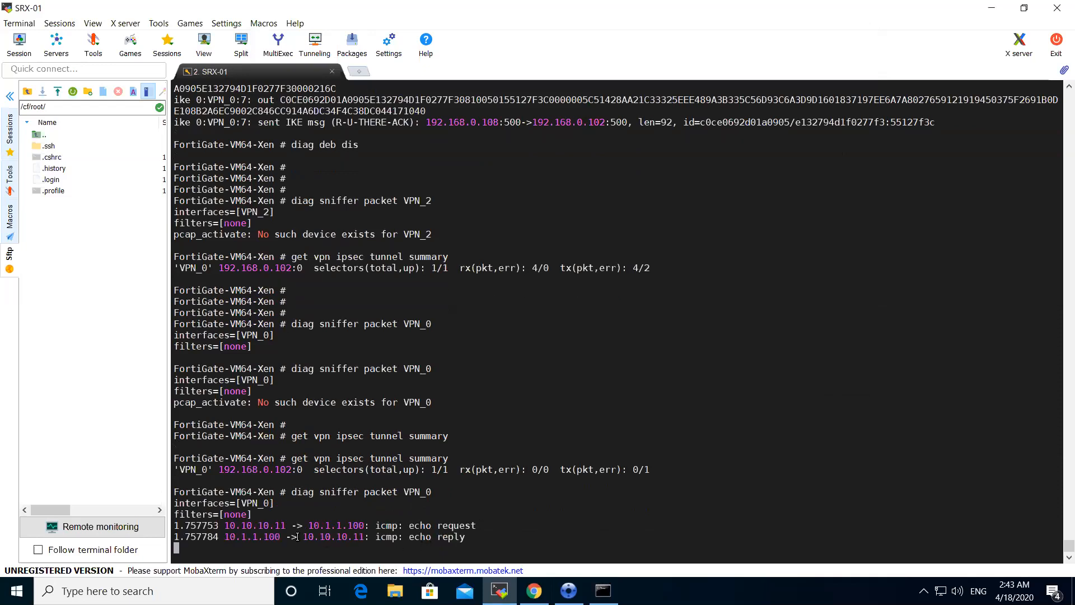
{"action": "left_click_drag", "start_coordinate": [230, 524], "coordinate": [465, 535]}
{"action": "left_click", "coordinate": [218, 533]}
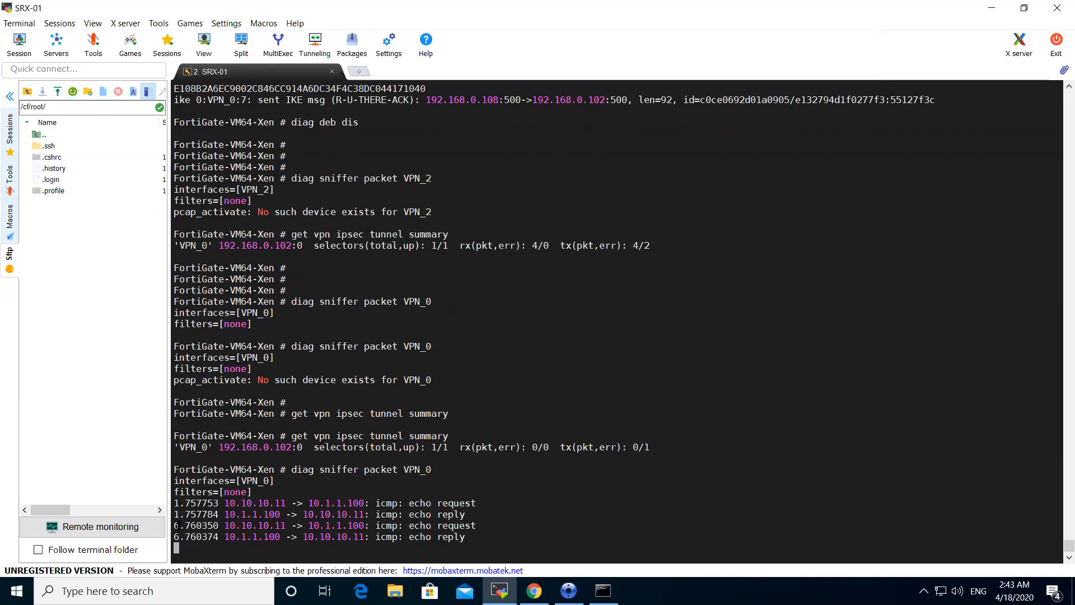
{"action": "left_click_drag", "start_coordinate": [462, 538], "coordinate": [182, 504]}
{"action": "left_click", "coordinate": [467, 537]}
{"action": "left_click_drag", "start_coordinate": [468, 536], "coordinate": [174, 481]}
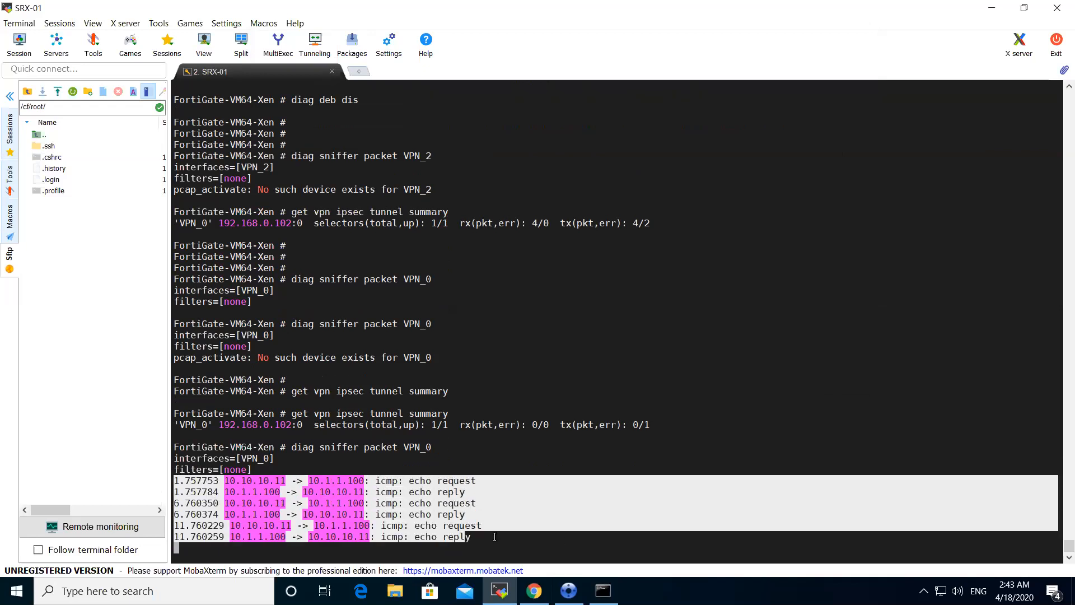
Step: Switch to the TheGreenBow VPN Console, inspect the latest DPD log entries and check the tunnel states in VPN Connections
{"action": "key", "text": "alt+Tab"}
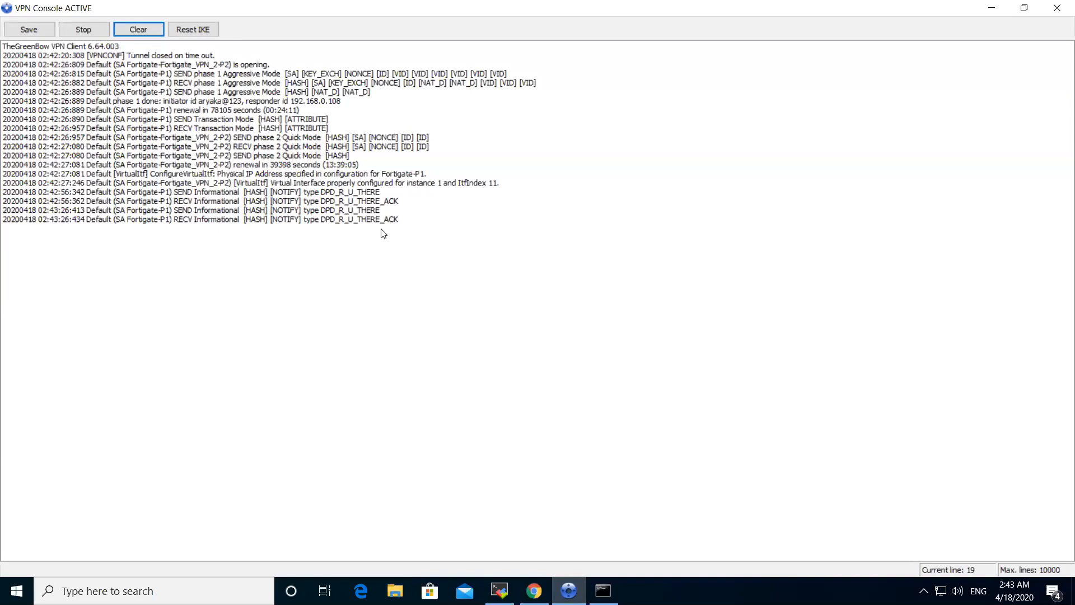
{"action": "left_click_drag", "start_coordinate": [391, 222], "coordinate": [359, 192]}
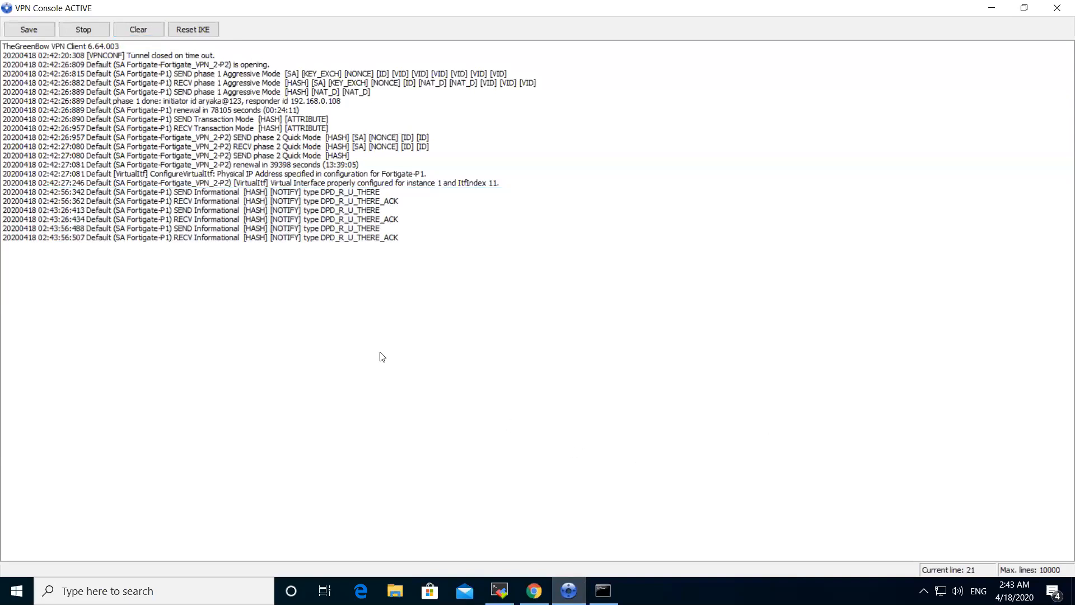
{"action": "left_click_drag", "start_coordinate": [367, 239], "coordinate": [356, 182]}
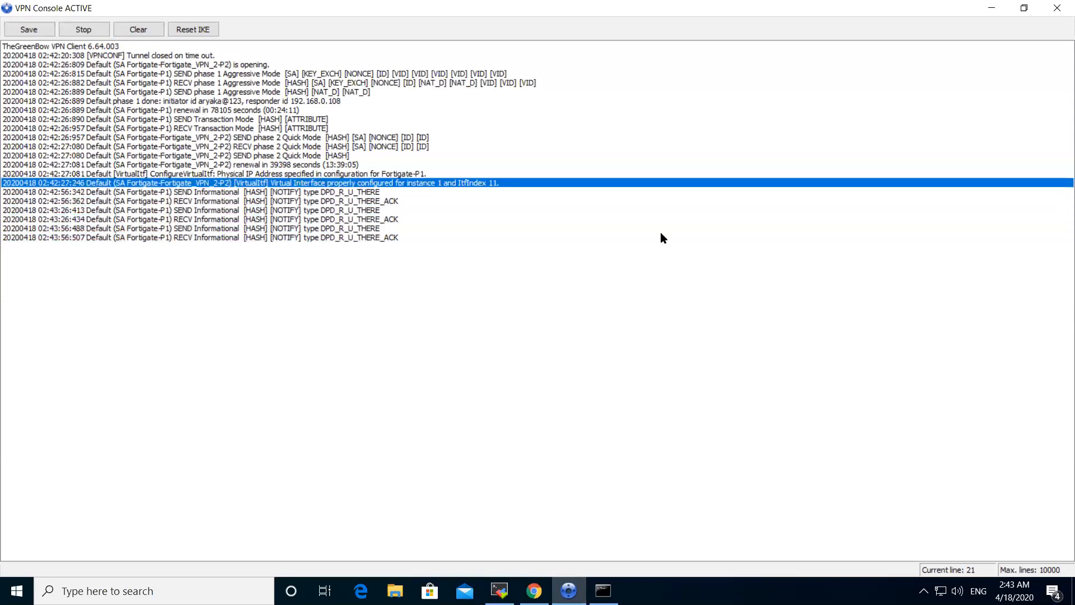
{"action": "left_click", "coordinate": [923, 590]}
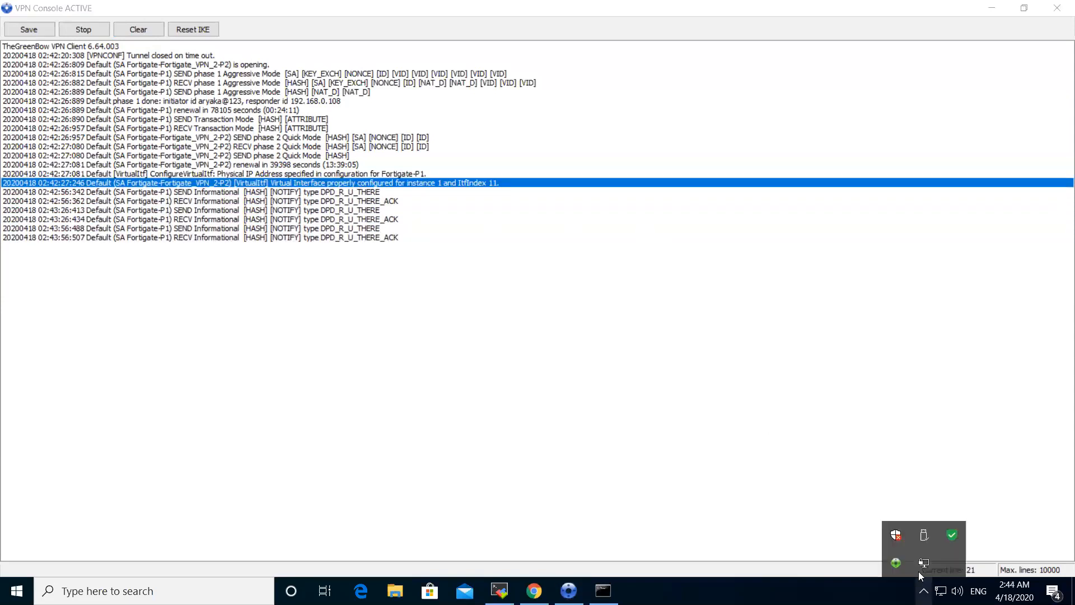
{"action": "left_click", "coordinate": [895, 562]}
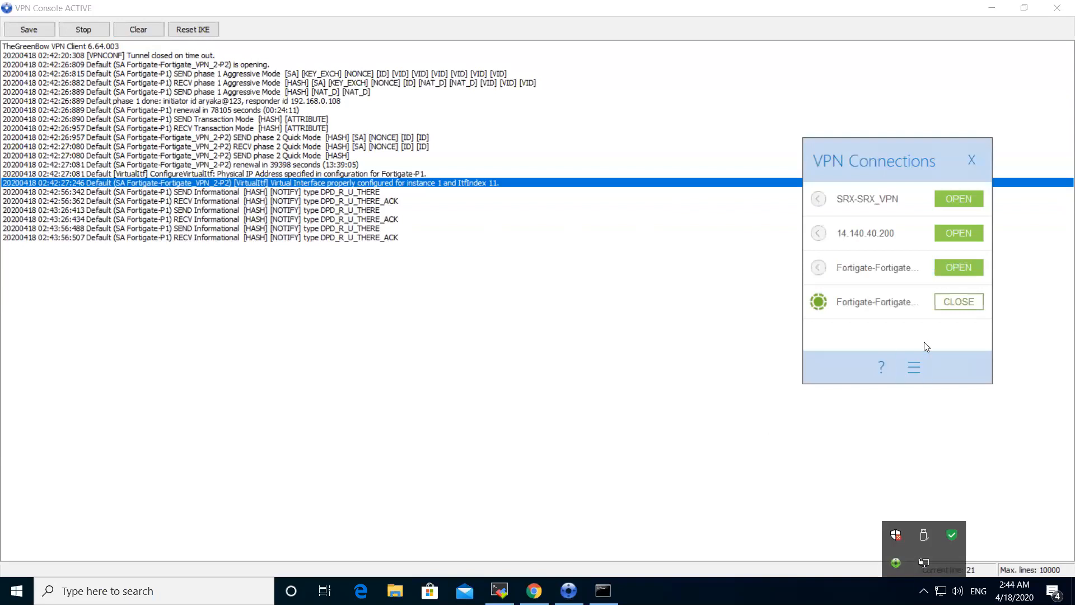
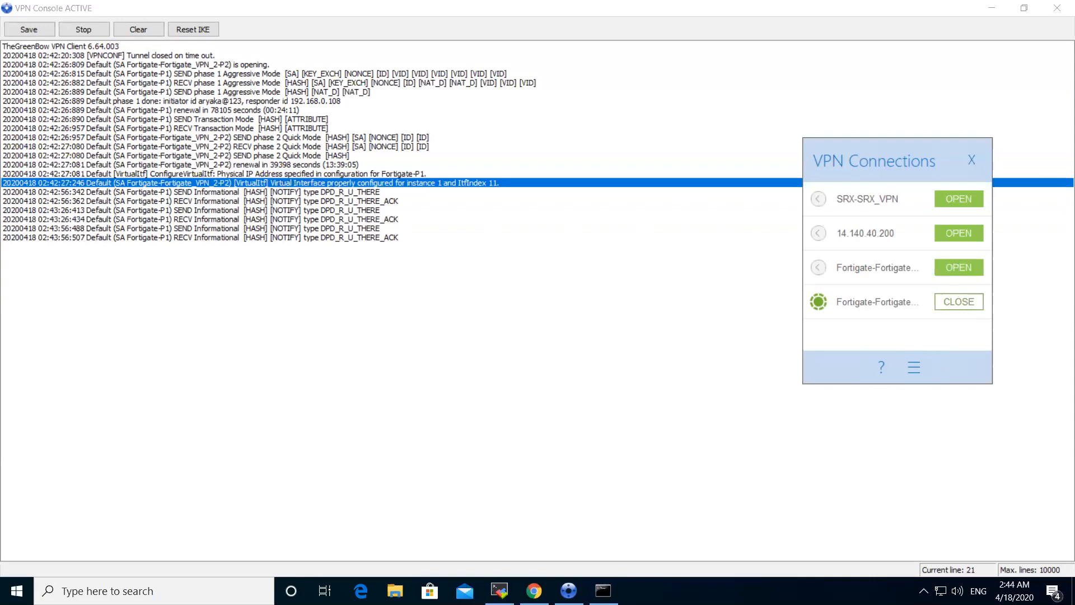
Step: Switch to Command Prompt and repeat the ping of 10.1.1.100 with source address 10.10.10.11
{"action": "left_click", "coordinate": [603, 590]}
{"action": "left_click", "coordinate": [452, 348]}
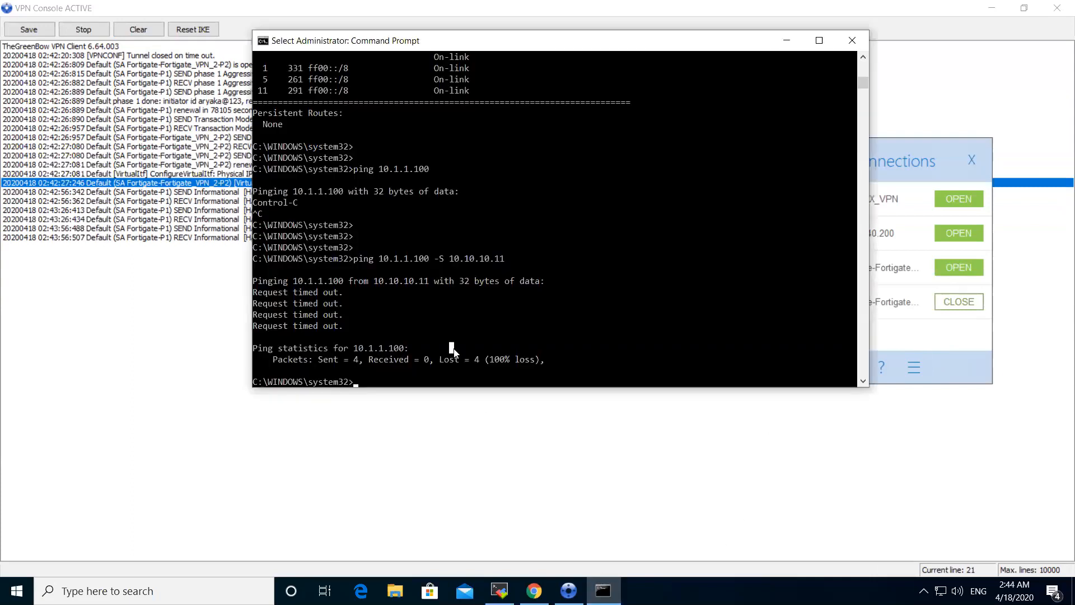
{"action": "key", "text": "Return"}
{"action": "key", "text": "Return"}
{"action": "key", "text": "Up"}
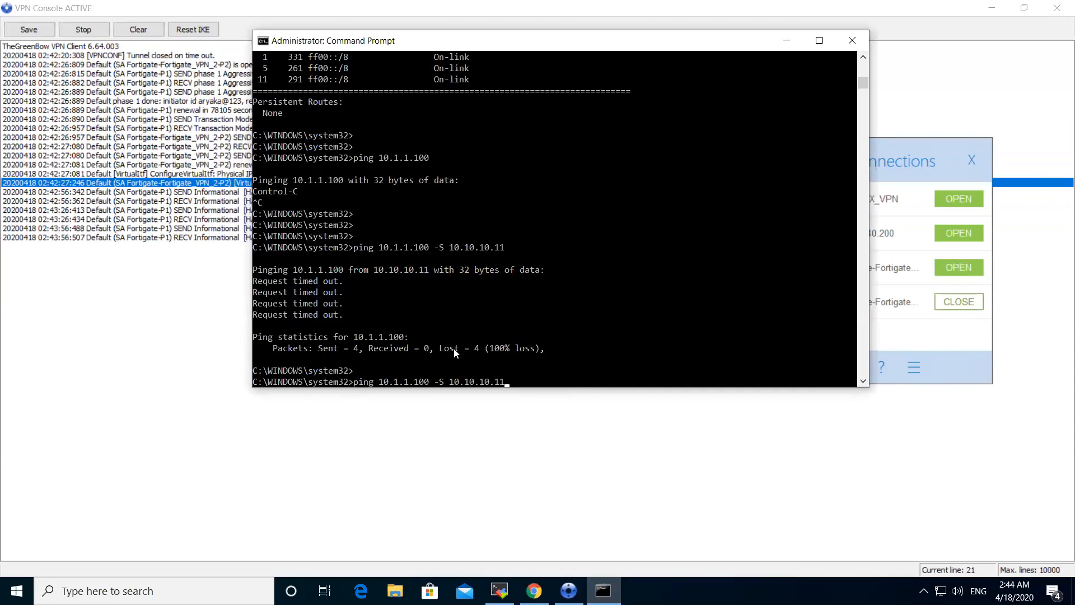
{"action": "key", "text": "Return"}
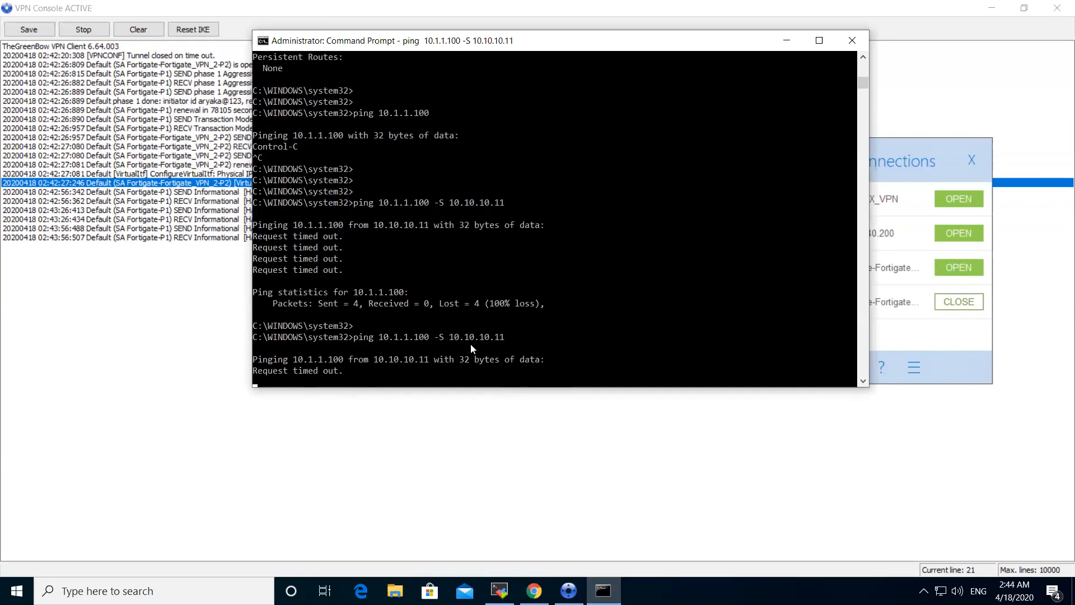
Step: Return to the FortiGate session in MobaXterm and examine the VPN_0 sniffer capture for ICMP echo requests and replies
{"action": "left_click", "coordinate": [501, 587]}
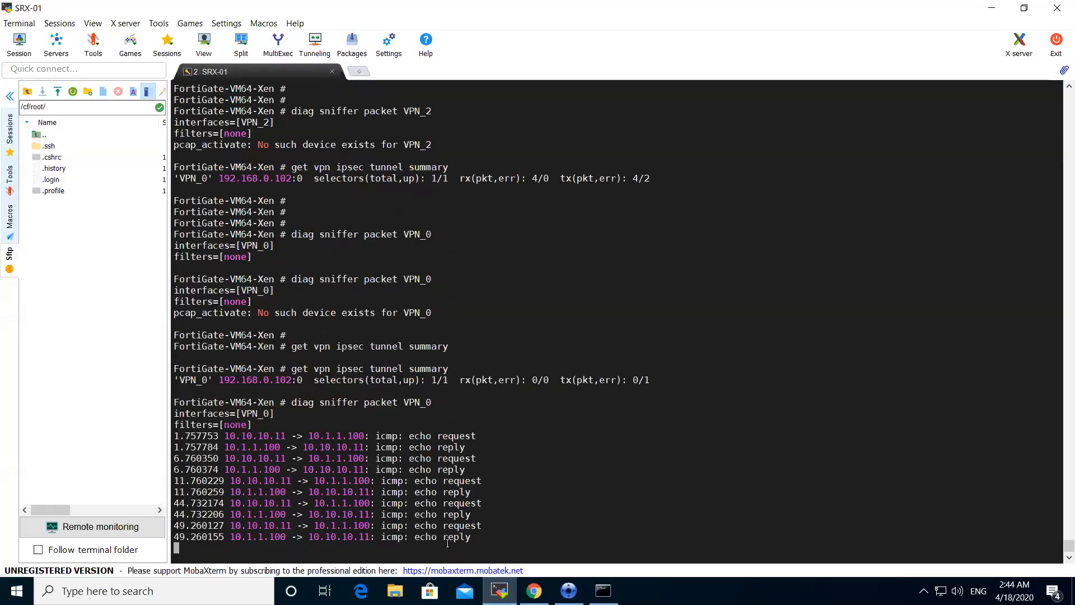
{"action": "left_click_drag", "start_coordinate": [470, 538], "coordinate": [175, 402]}
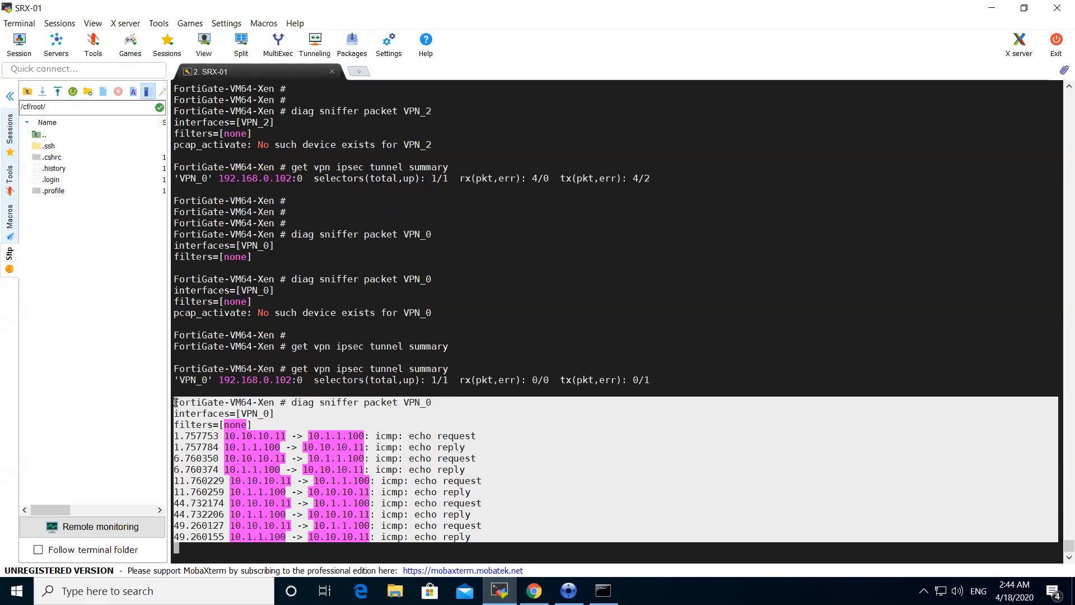
{"action": "left_click", "coordinate": [803, 432]}
{"action": "left_click_drag", "start_coordinate": [472, 537], "coordinate": [175, 378]}
{"action": "left_click", "coordinate": [674, 415]}
{"action": "left_click_drag", "start_coordinate": [474, 539], "coordinate": [175, 380]}
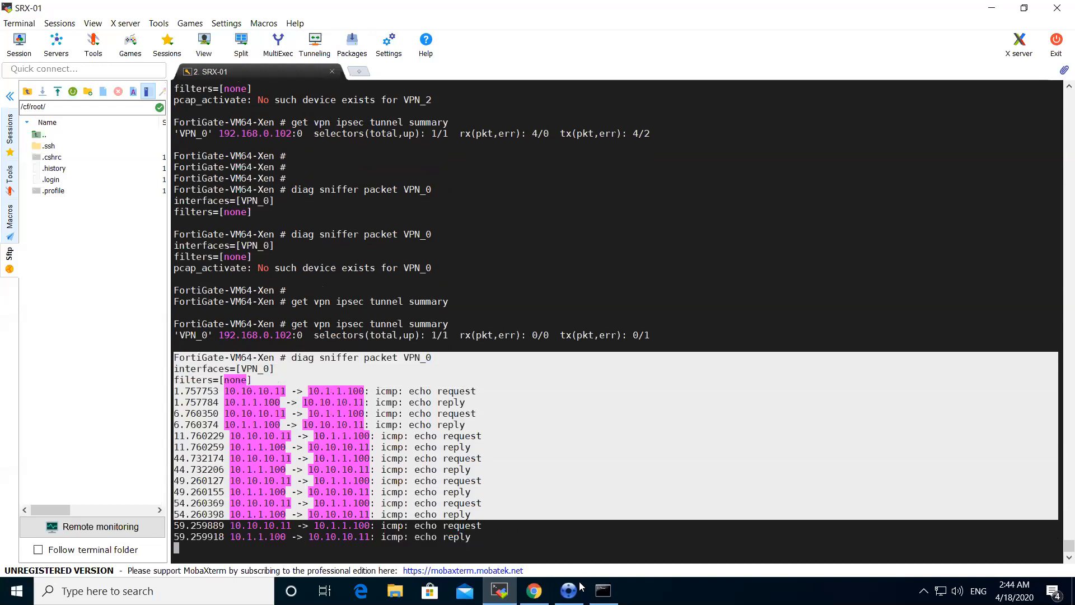
Step: Open the TheGreenBow VPN Client configuration and review the IPsec, Advanced, Automation and Remote Sharing settings of Fortigate_VPN_2
{"action": "left_click", "coordinate": [569, 590]}
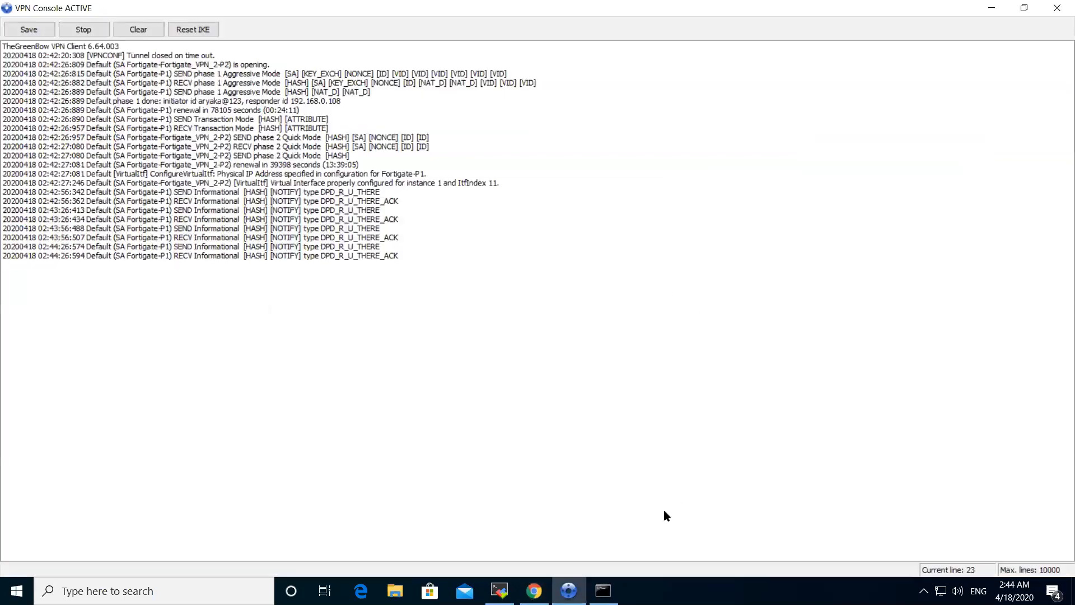
{"action": "left_click", "coordinate": [923, 591]}
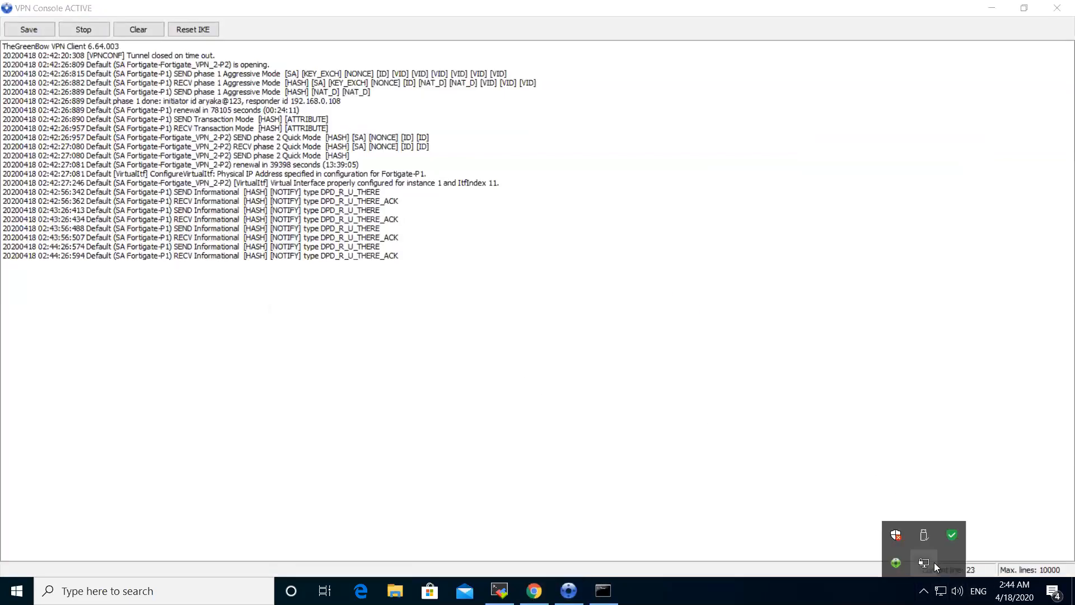
{"action": "left_click", "coordinate": [897, 563]}
{"action": "left_click", "coordinate": [907, 365]}
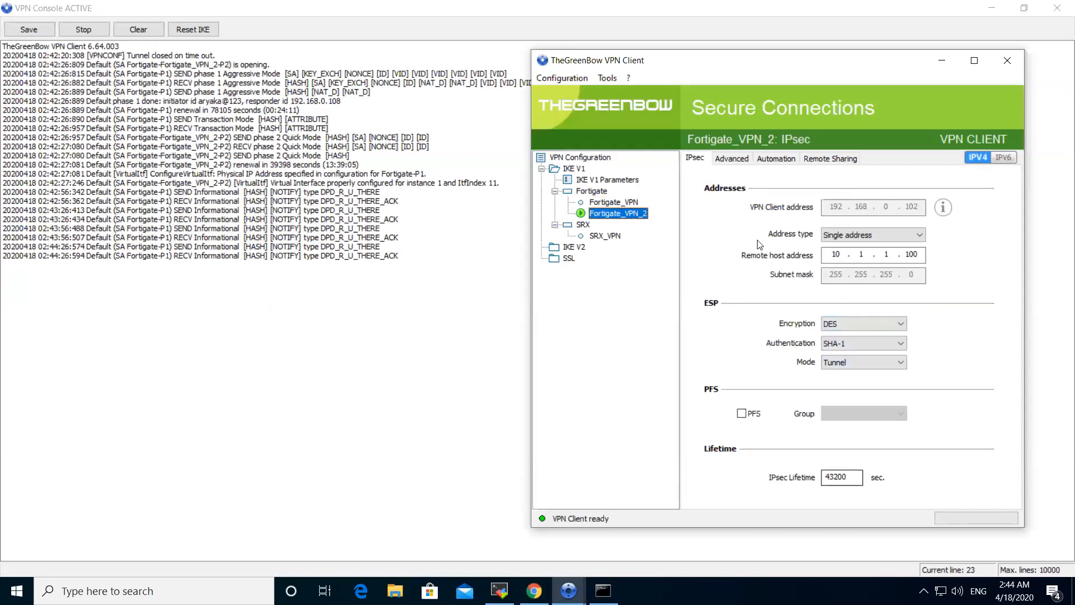
{"action": "left_click", "coordinate": [730, 159]}
{"action": "left_click", "coordinate": [765, 162]}
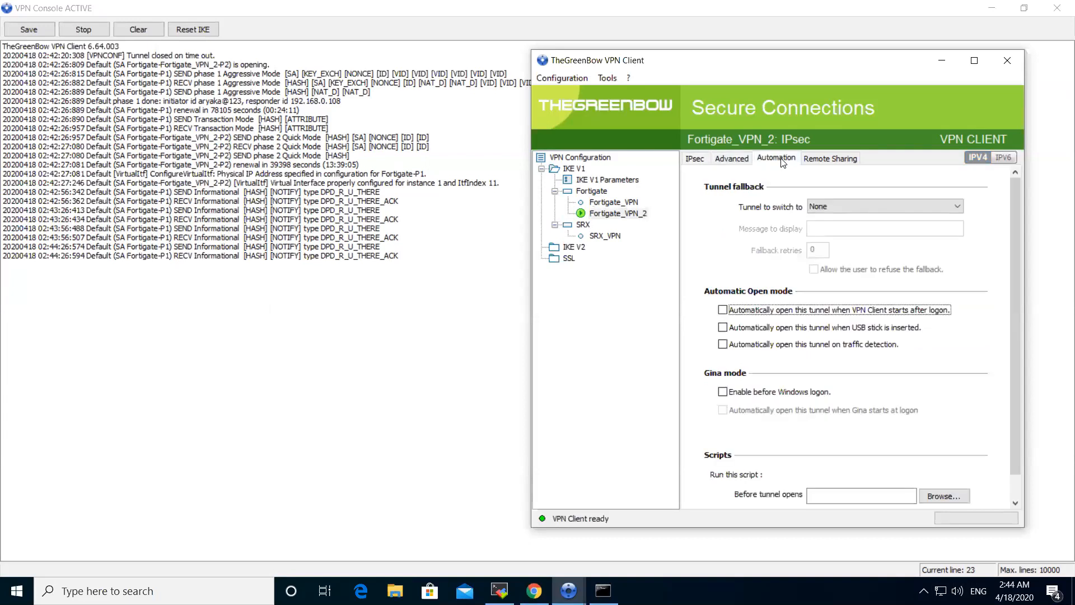
{"action": "left_click", "coordinate": [816, 163]}
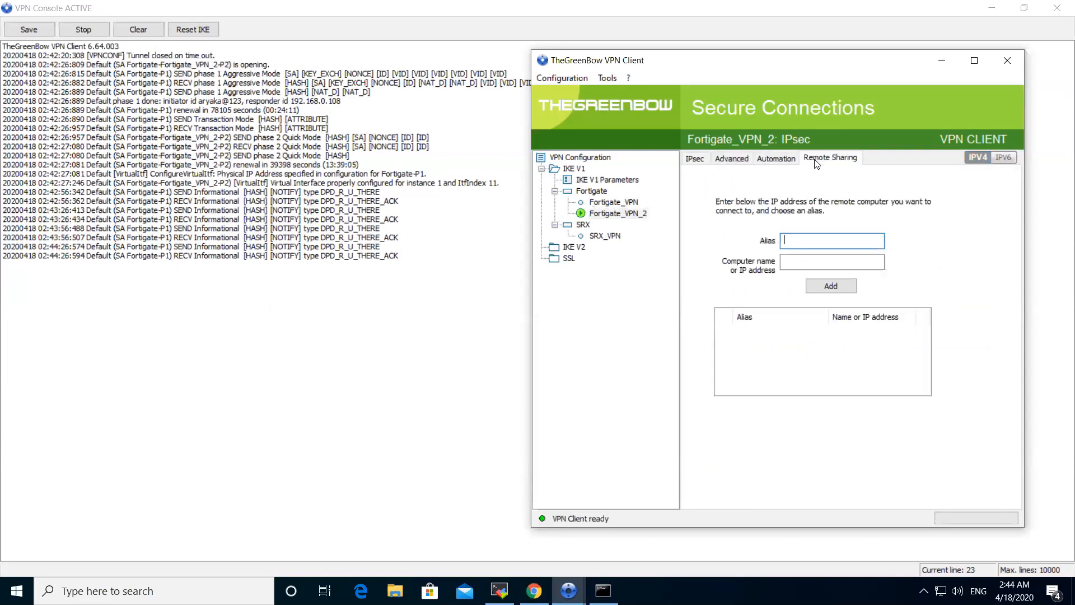
{"action": "left_click", "coordinate": [780, 160]}
{"action": "left_click", "coordinate": [731, 160]}
{"action": "left_click", "coordinate": [701, 160]}
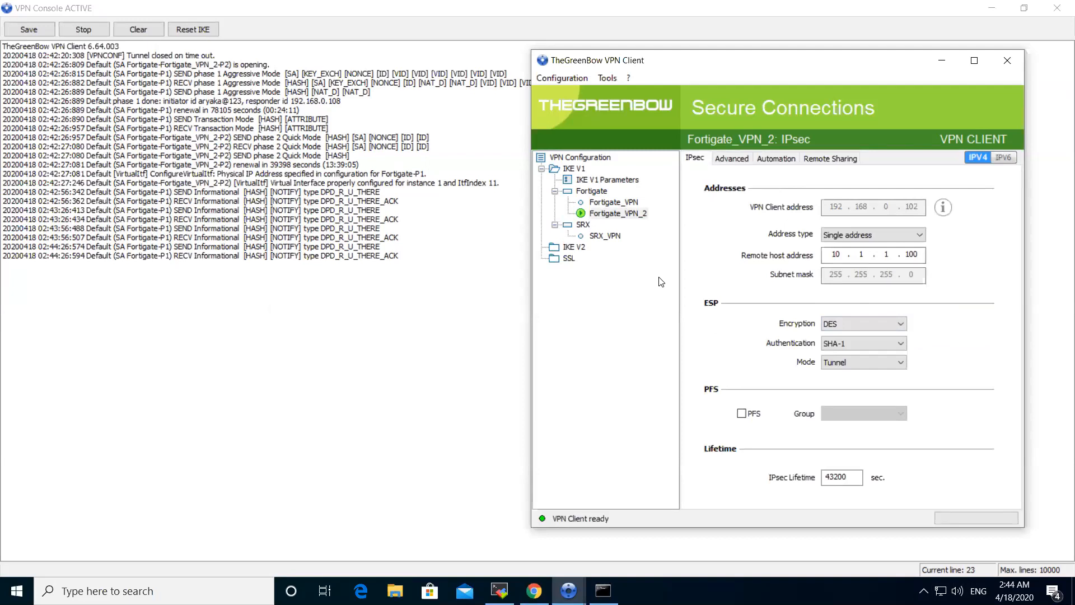
Step: Close the Fortigate_VPN_2 tunnel and set the remote host address of Fortigate_VPN to 10.1.1.100
{"action": "right_click", "coordinate": [636, 218]}
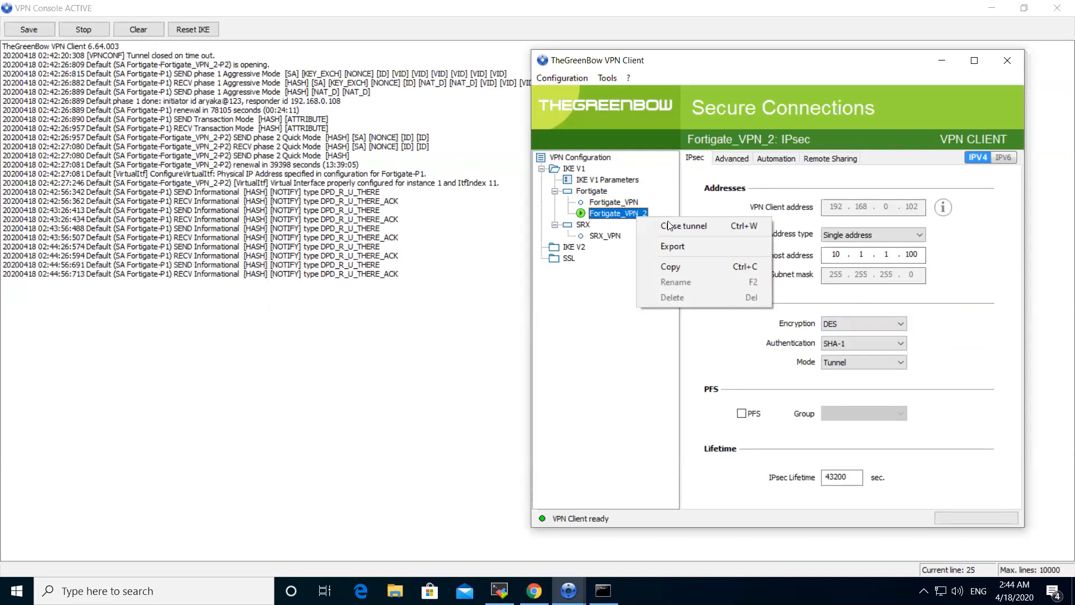
{"action": "left_click", "coordinate": [670, 225]}
{"action": "left_click", "coordinate": [618, 202]}
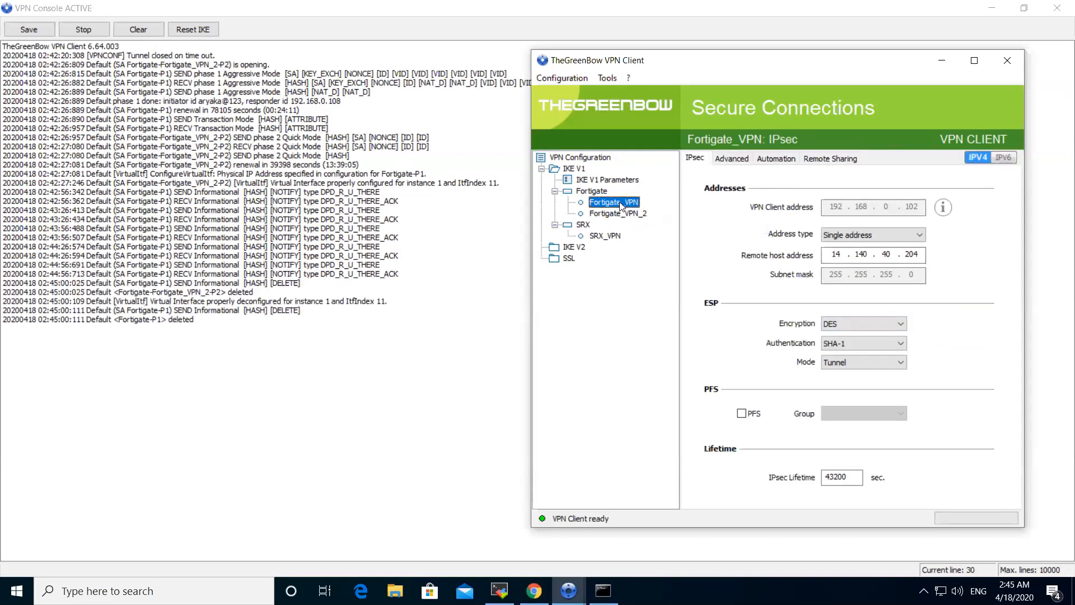
{"action": "left_click", "coordinate": [921, 256]}
{"action": "key", "text": "BackSpace"}
{"action": "key", "text": "BackSpace"}
{"action": "key", "text": "BackSpace"}
{"action": "key", "text": "BackSpace"}
{"action": "key", "text": "BackSpace"}
{"action": "key", "text": "BackSpace"}
{"action": "key", "text": "BackSpace"}
{"action": "key", "text": "BackSpace"}
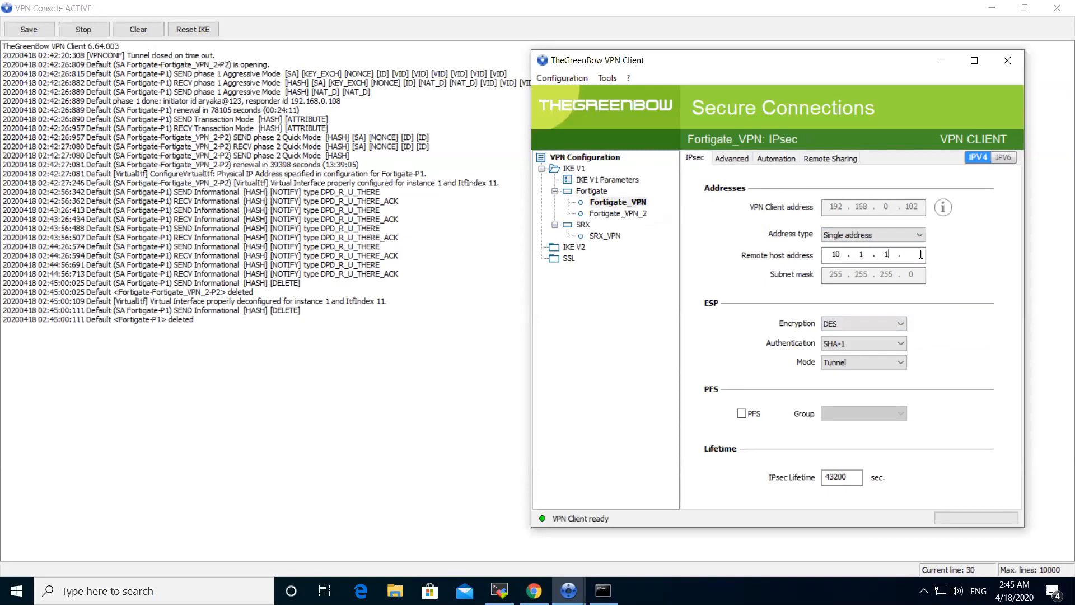
{"action": "type", "text": "100"}
Step: Save the VPN configuration and open the Fortigate_VPN tunnel
{"action": "left_click", "coordinate": [562, 78]}
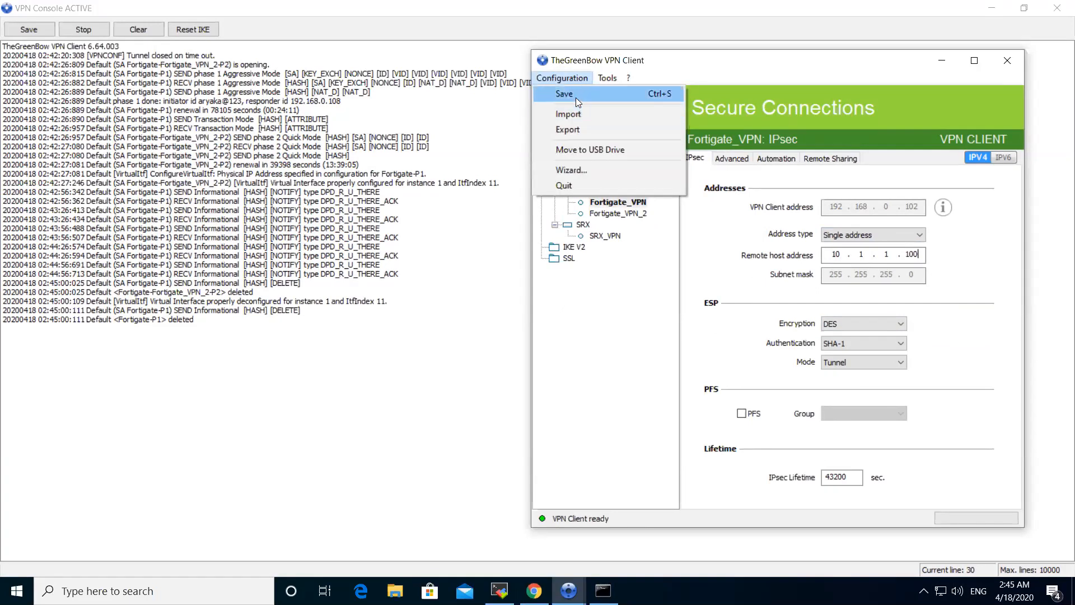
{"action": "left_click", "coordinate": [575, 97]}
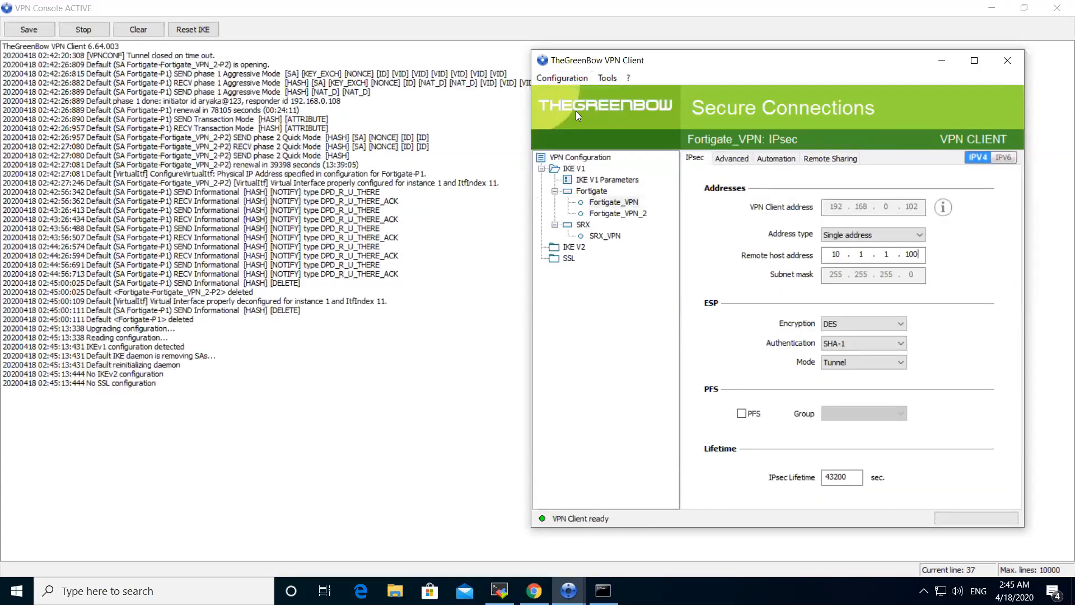
{"action": "right_click", "coordinate": [613, 205]}
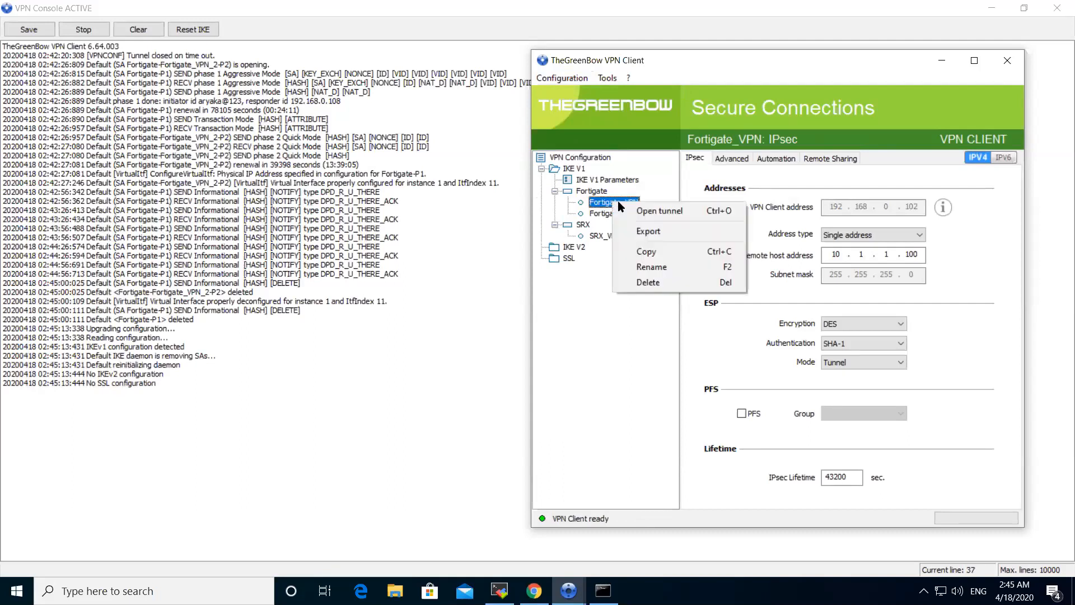
{"action": "left_click", "coordinate": [645, 212]}
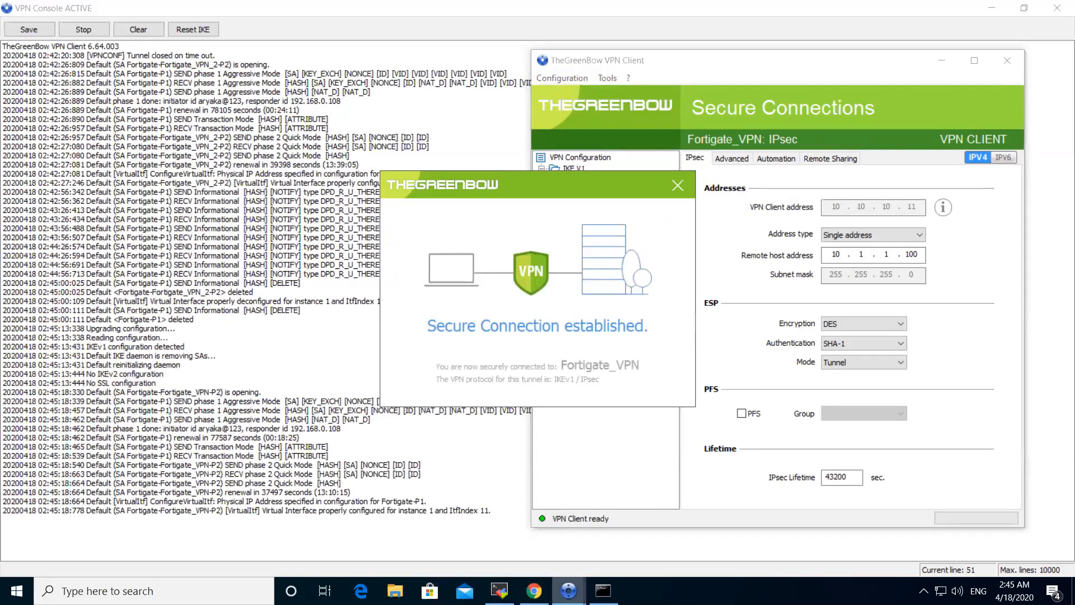
Step: Switch to Command Prompt and rerun the earlier command that prints the Windows routing table
{"action": "left_click", "coordinate": [603, 590]}
{"action": "left_click", "coordinate": [370, 248]}
{"action": "key", "text": "Return"}
{"action": "key", "text": "Return"}
{"action": "key", "text": "Up"}
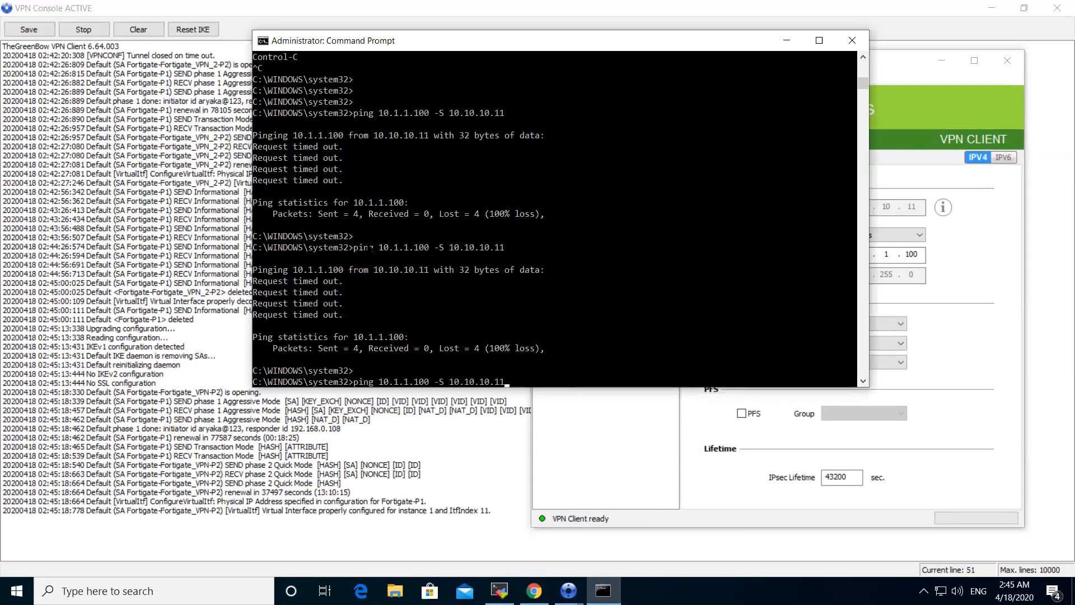
{"action": "key", "text": "Up"}
{"action": "key", "text": "Up"}
{"action": "key", "text": "Return"}
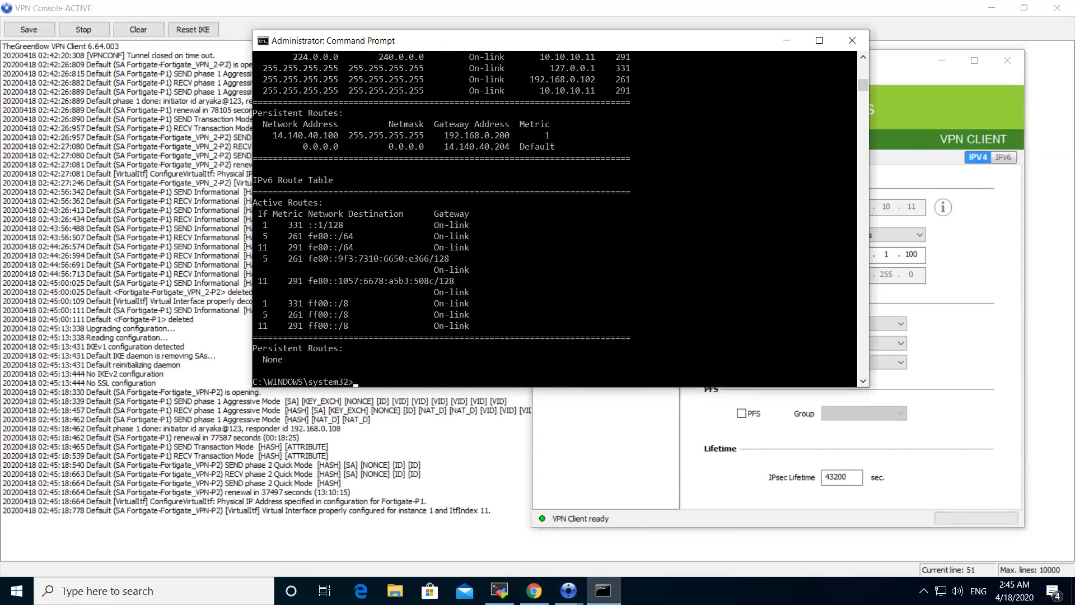
Step: Examine the active IPv4 routes for 10.1.1.100 and 14.140.40.100, including gateway, interface and metric
{"action": "scroll", "coordinate": [555, 218], "scroll_direction": "up", "scroll_amount": 5}
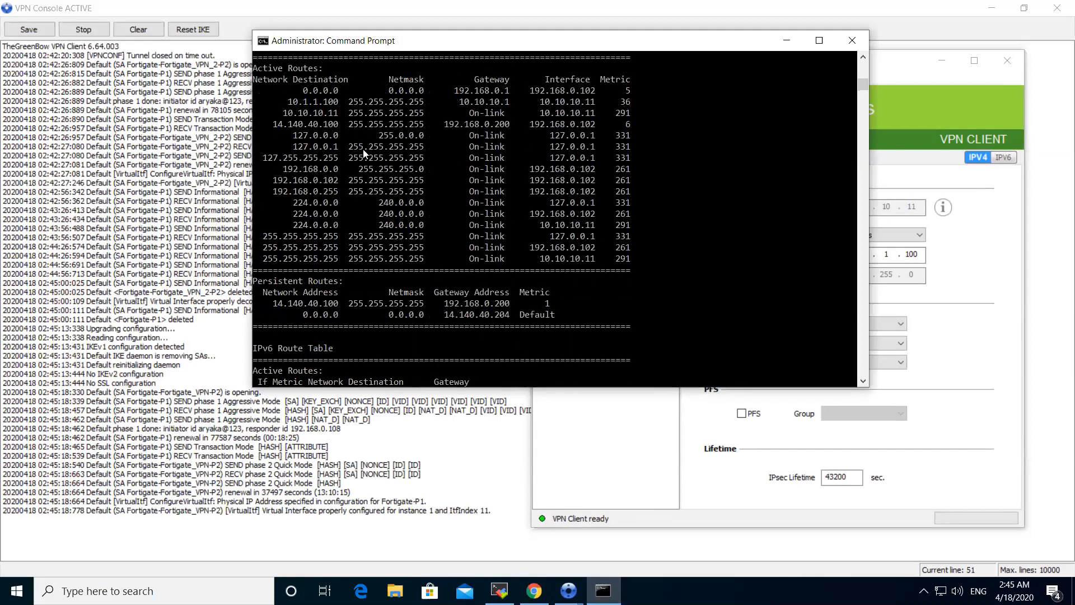
{"action": "left_click_drag", "start_coordinate": [289, 103], "coordinate": [628, 103]}
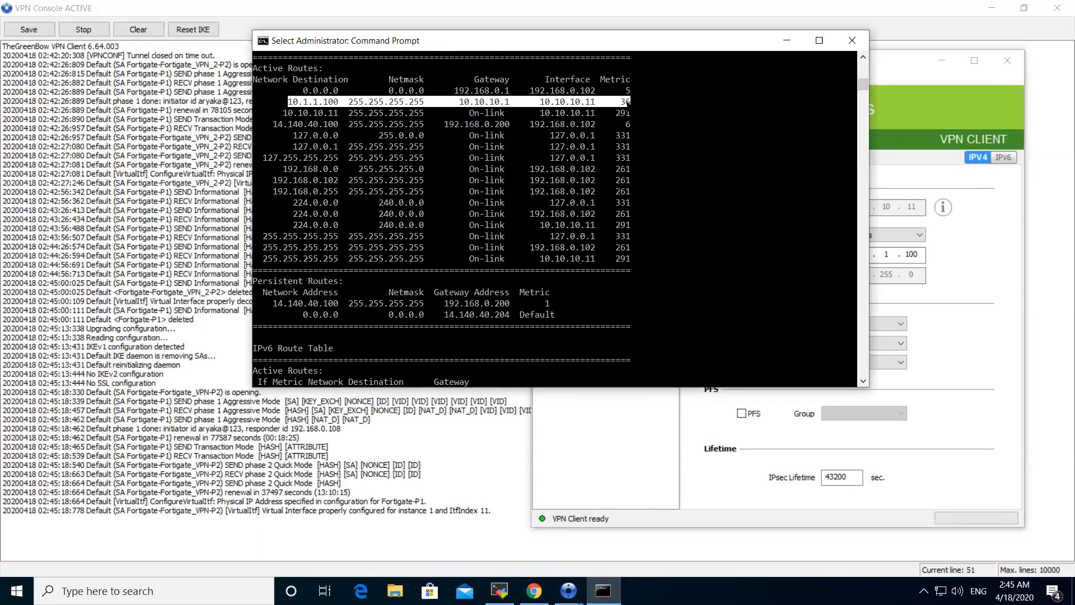
{"action": "left_click", "coordinate": [406, 124]}
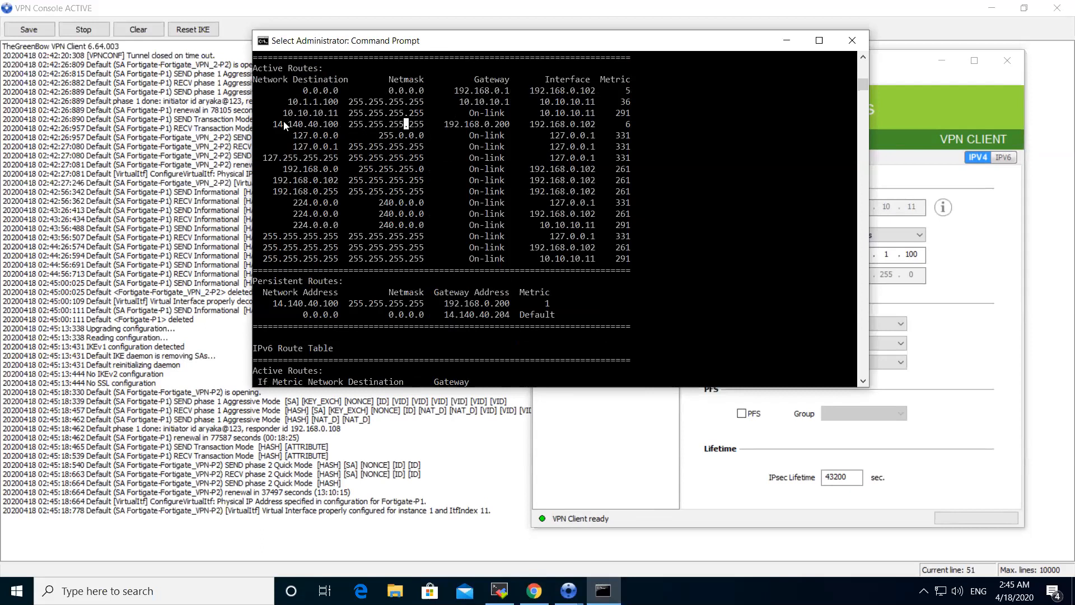
{"action": "left_click_drag", "start_coordinate": [276, 126], "coordinate": [610, 131]}
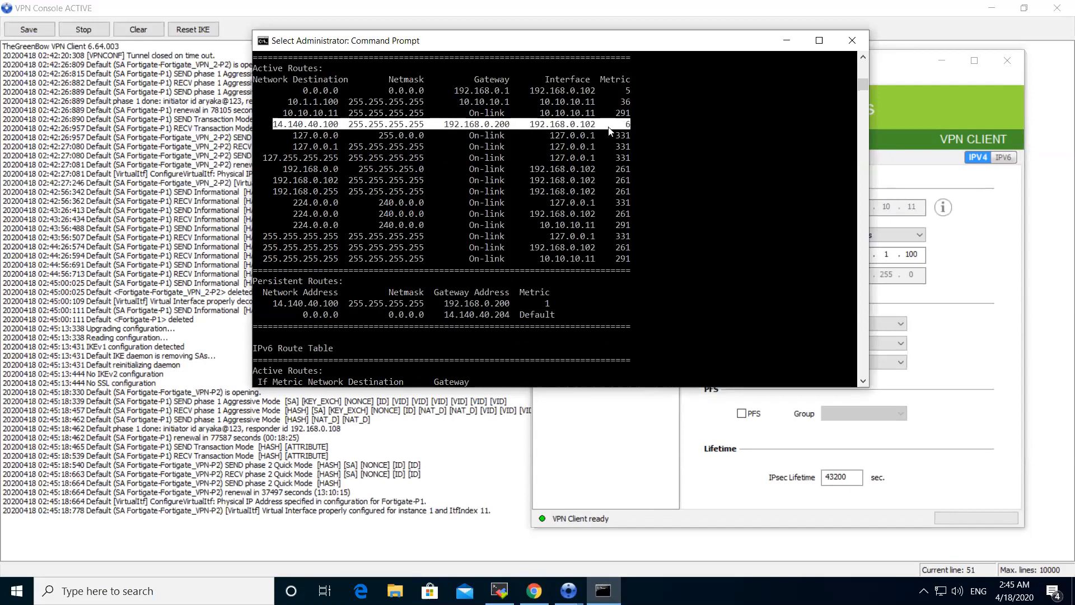
{"action": "left_click", "coordinate": [476, 202]}
{"action": "key", "text": "Return"}
{"action": "key", "text": "Return"}
{"action": "key", "text": "Return"}
{"action": "key", "text": "Up"}
{"action": "key", "text": "Up"}
{"action": "key", "text": "Down"}
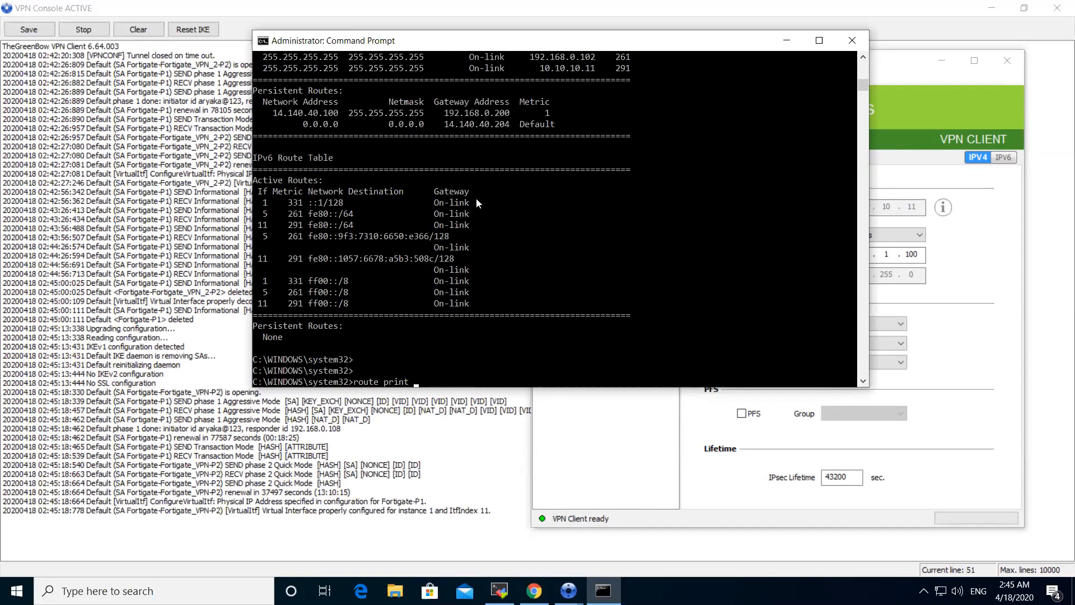
{"action": "left_click_drag", "start_coordinate": [521, 40], "coordinate": [314, 41]}
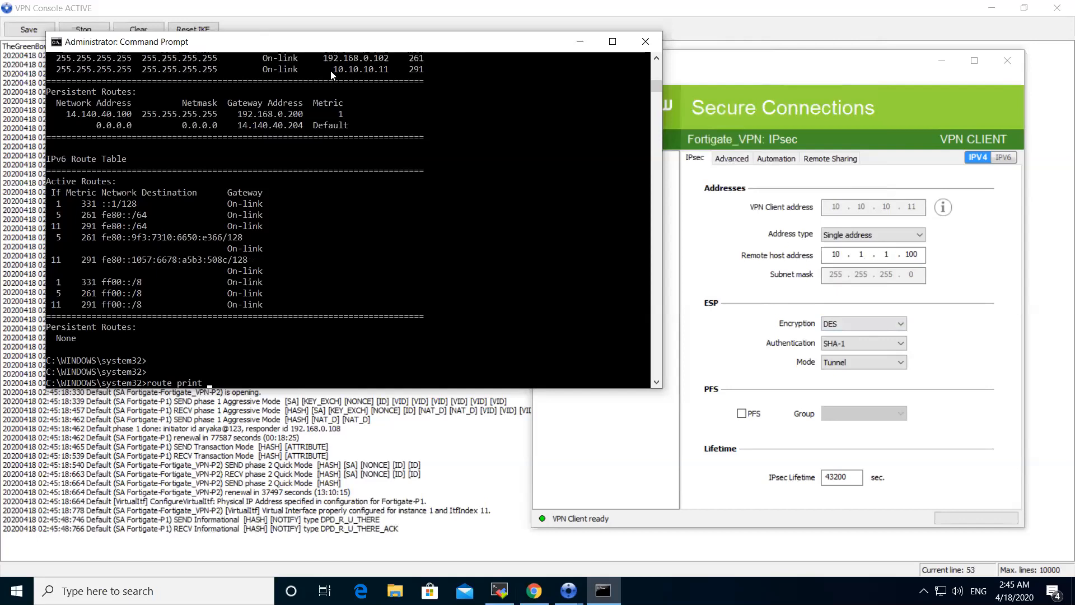
{"action": "left_click_drag", "start_coordinate": [361, 41], "coordinate": [474, 33]}
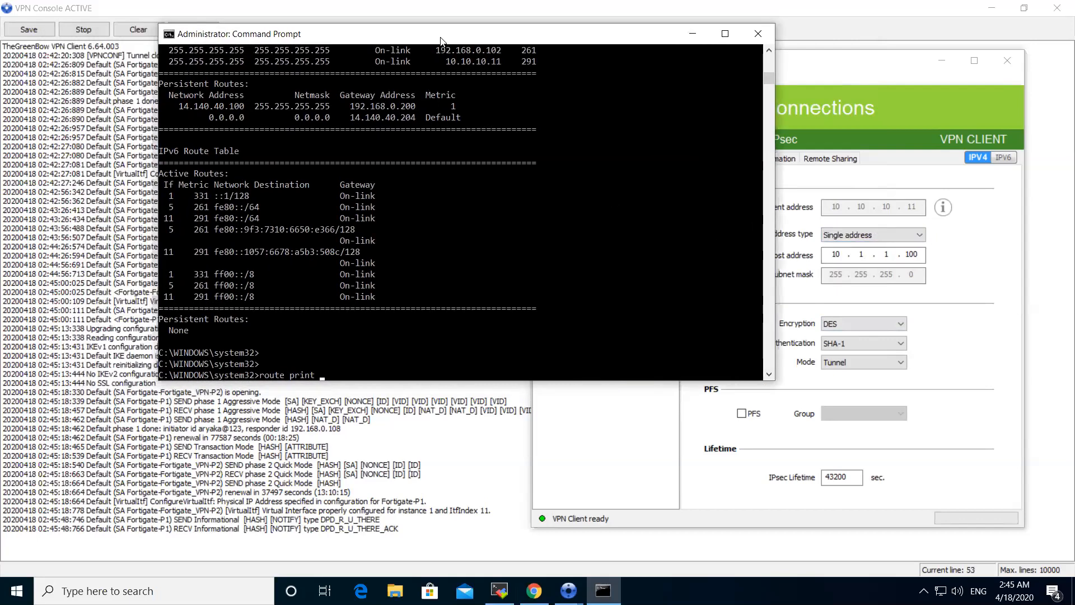
{"action": "left_click_drag", "start_coordinate": [441, 40], "coordinate": [360, 35]}
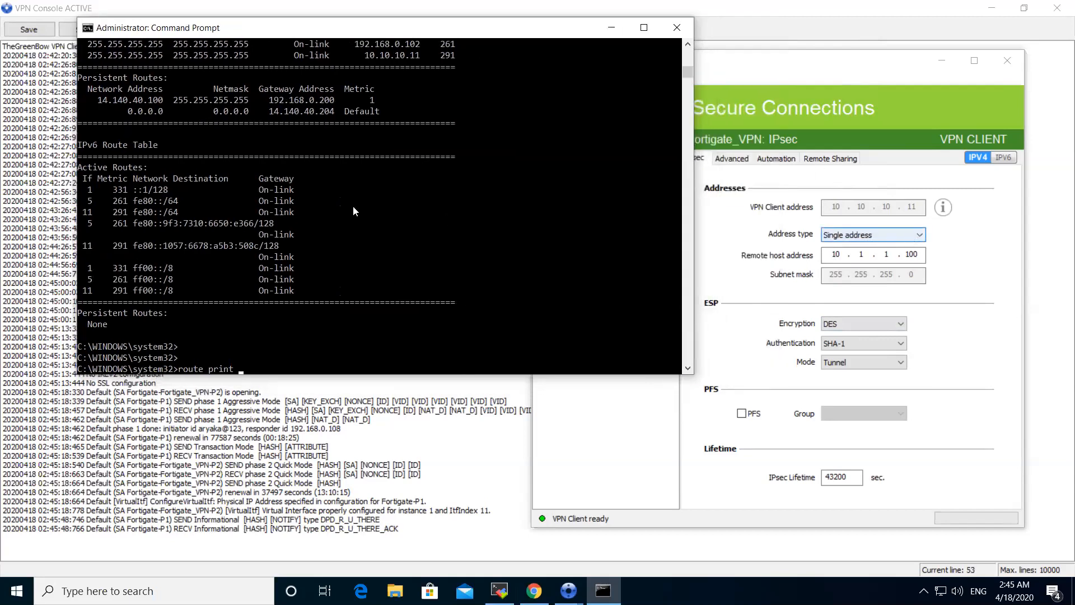
{"action": "left_click_drag", "start_coordinate": [299, 34], "coordinate": [403, 39]}
{"action": "left_click", "coordinate": [399, 215]}
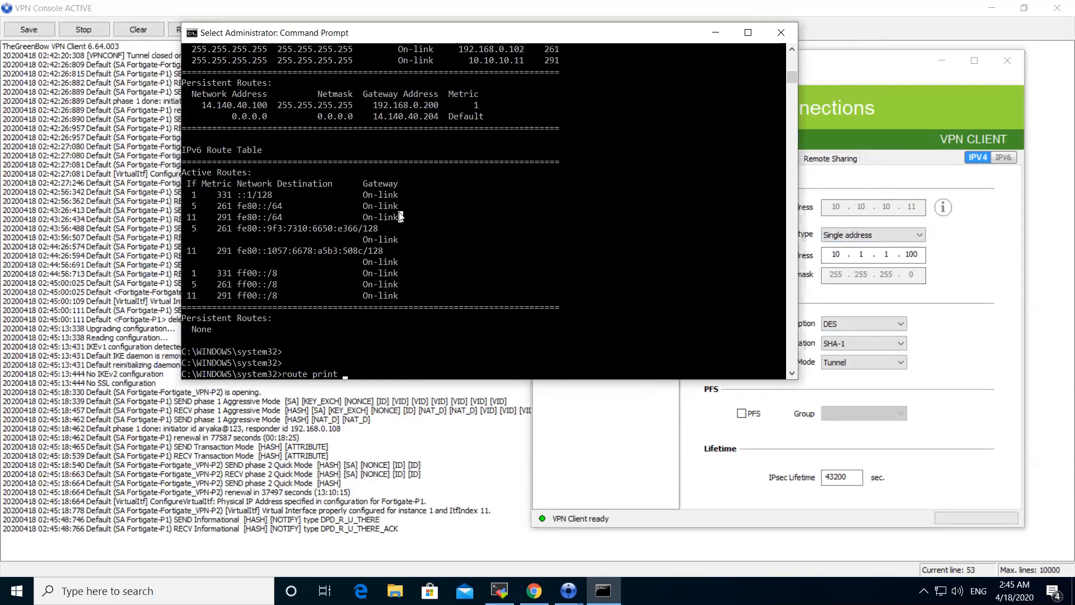
{"action": "key", "text": "Return"}
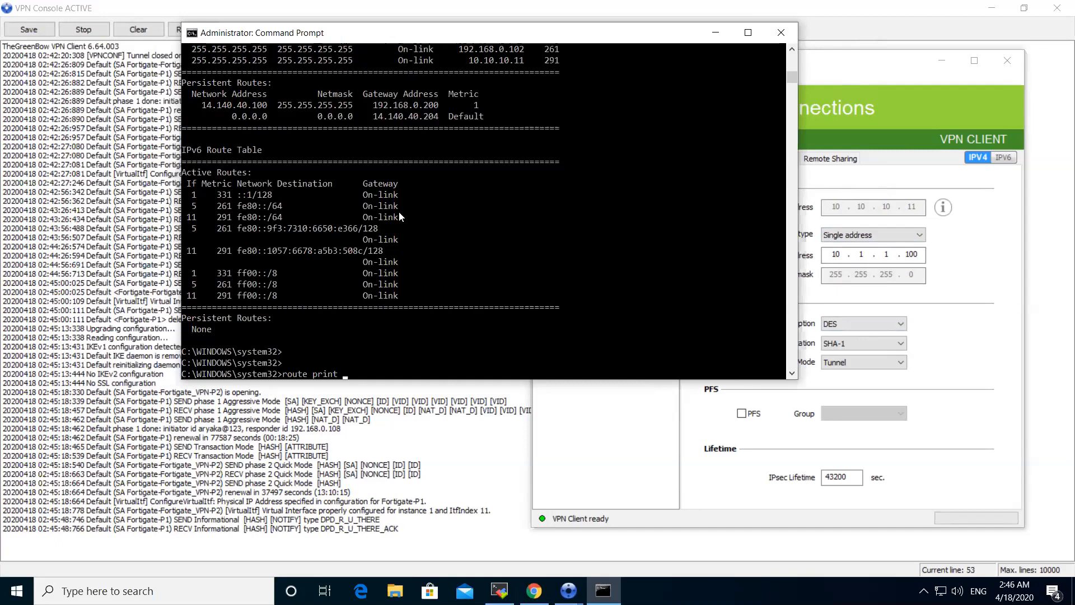
Step: Compare the 10.1.1.100 and 14.140.40.100 entries in the printed IPv4 route table and check the persistent routes
{"action": "scroll", "coordinate": [389, 208], "scroll_direction": "up", "scroll_amount": 9}
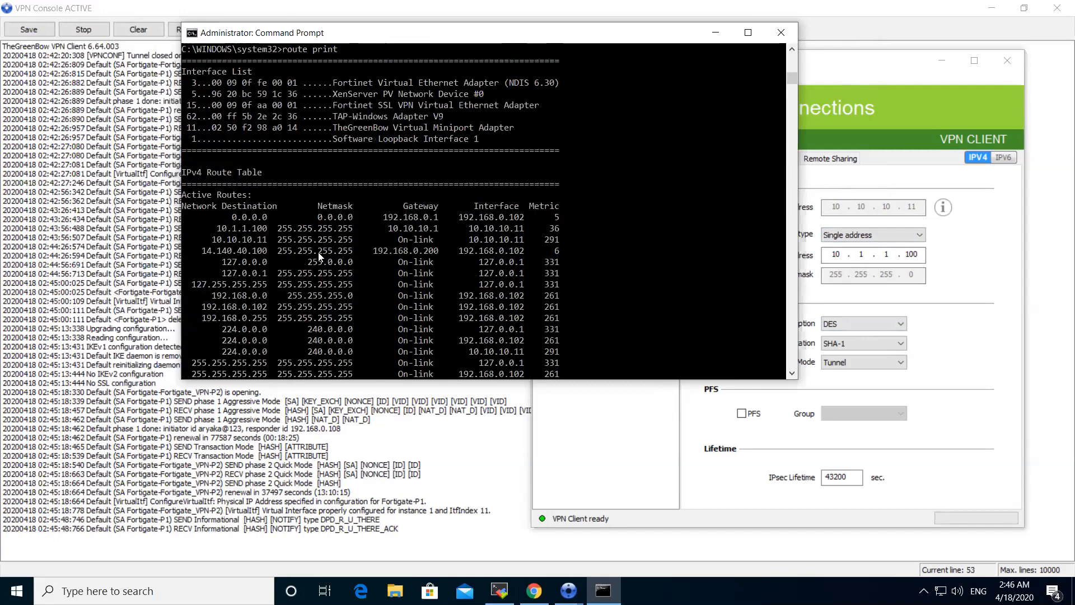
{"action": "left_click_drag", "start_coordinate": [218, 228], "coordinate": [560, 236]}
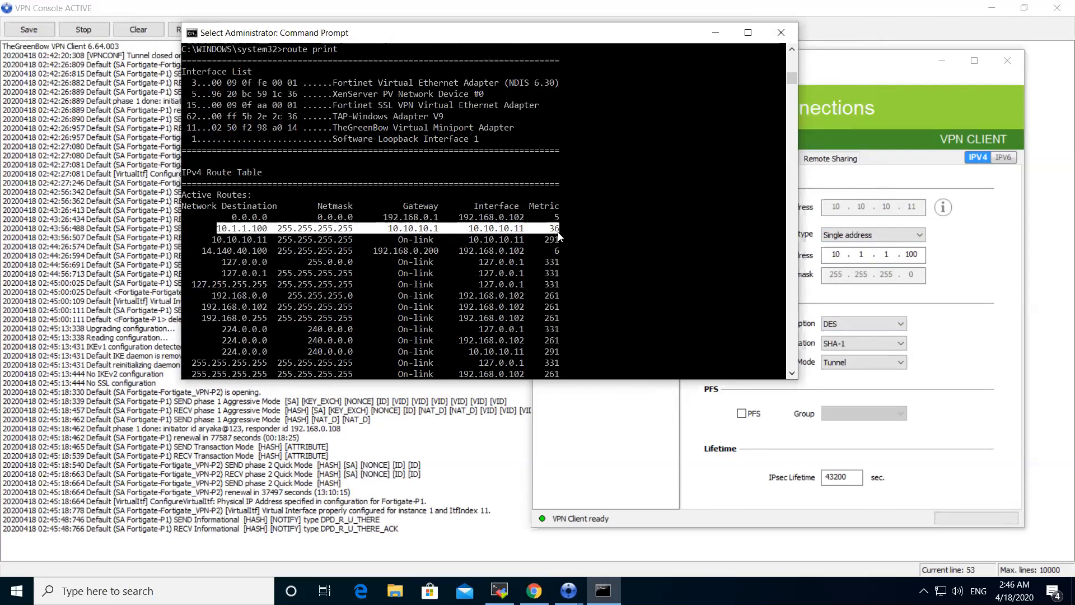
{"action": "left_click", "coordinate": [249, 240]}
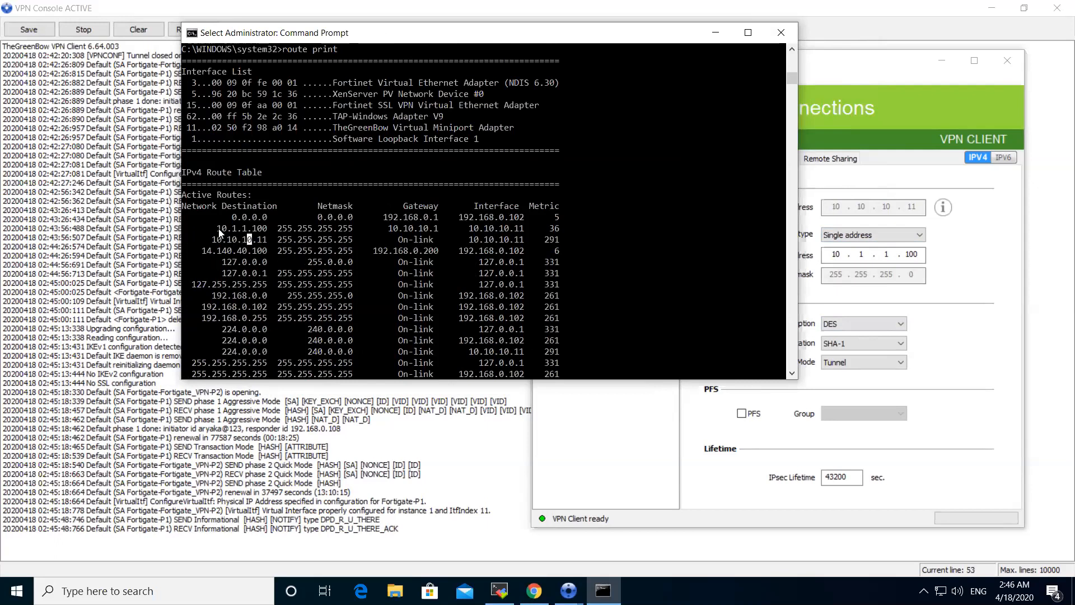
{"action": "left_click_drag", "start_coordinate": [220, 230], "coordinate": [559, 232]}
{"action": "left_click_drag", "start_coordinate": [197, 252], "coordinate": [559, 252]}
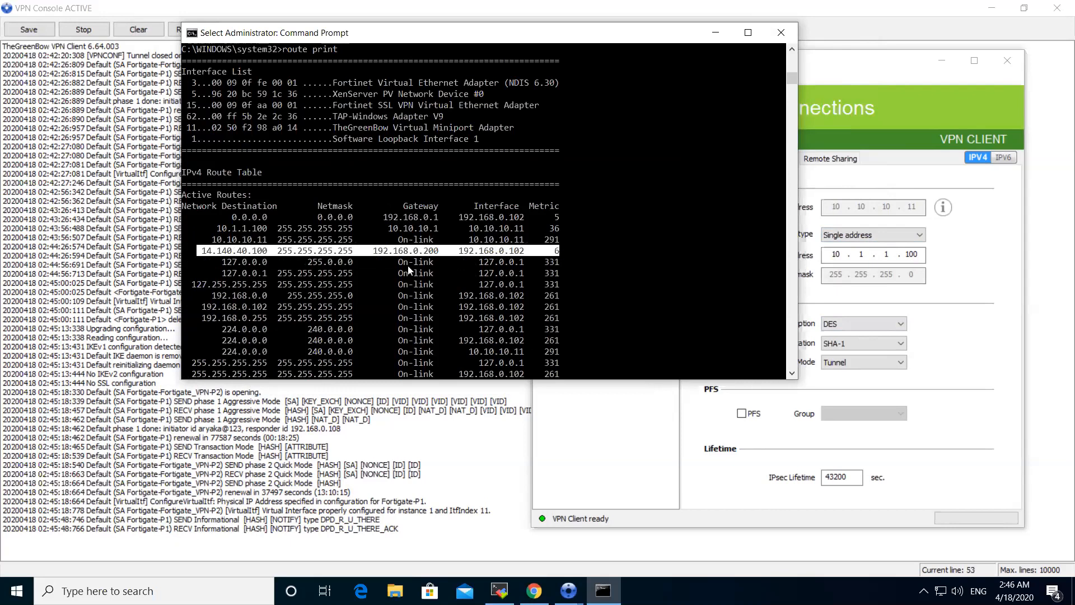
{"action": "scroll", "coordinate": [402, 258], "scroll_direction": "down", "scroll_amount": 6}
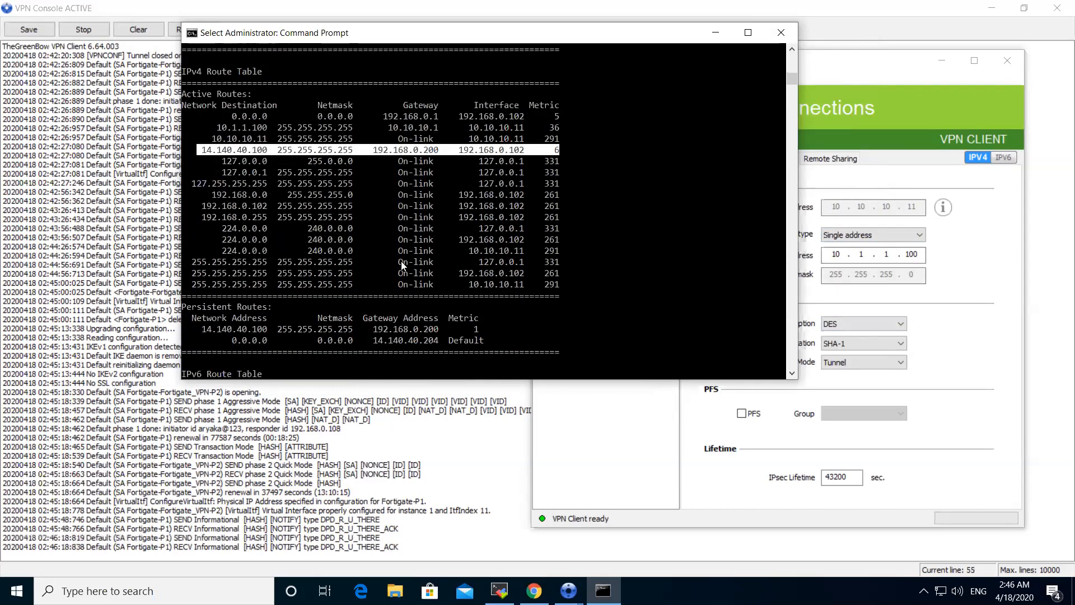
Step: Ping 10.1.1.100 from the Command Prompt and stop the ping before it completes
{"action": "key", "text": "Return"}
{"action": "key", "text": "Return"}
{"action": "key", "text": "Return"}
{"action": "key", "text": "Return"}
{"action": "key", "text": "Return"}
{"action": "key", "text": "Return"}
{"action": "type", "text": "ping 10.1.1.100"}
{"action": "key", "text": "Up"}
{"action": "key", "text": "Up"}
{"action": "key", "text": "Return"}
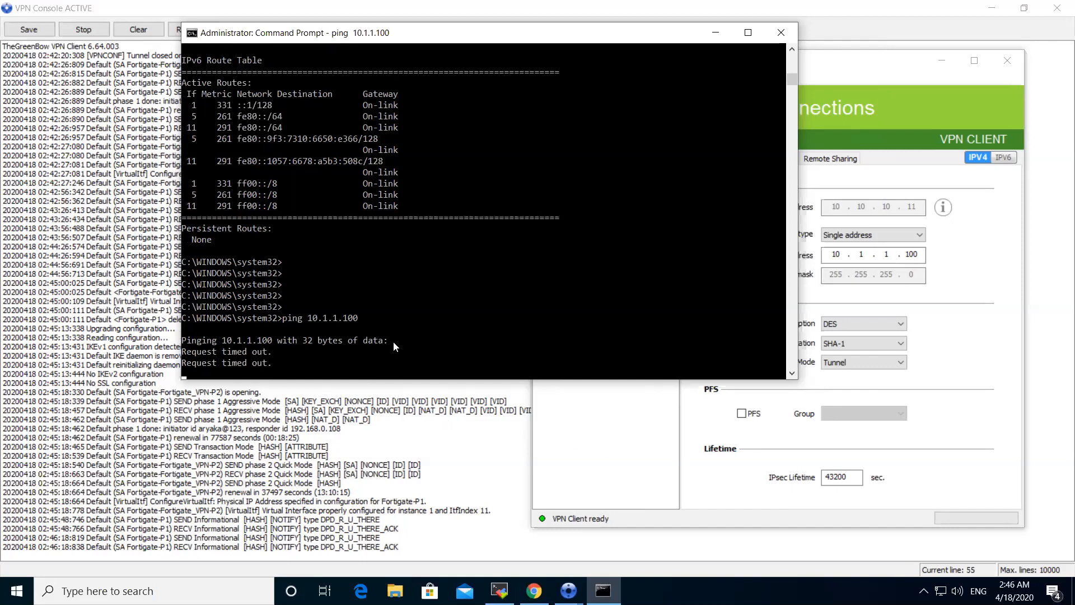
{"action": "key", "text": "ctrl+c"}
Step: Find the earlier ping to 14.140.40.204 in the command history, run it again and interrupt it
{"action": "key", "text": "Up"}
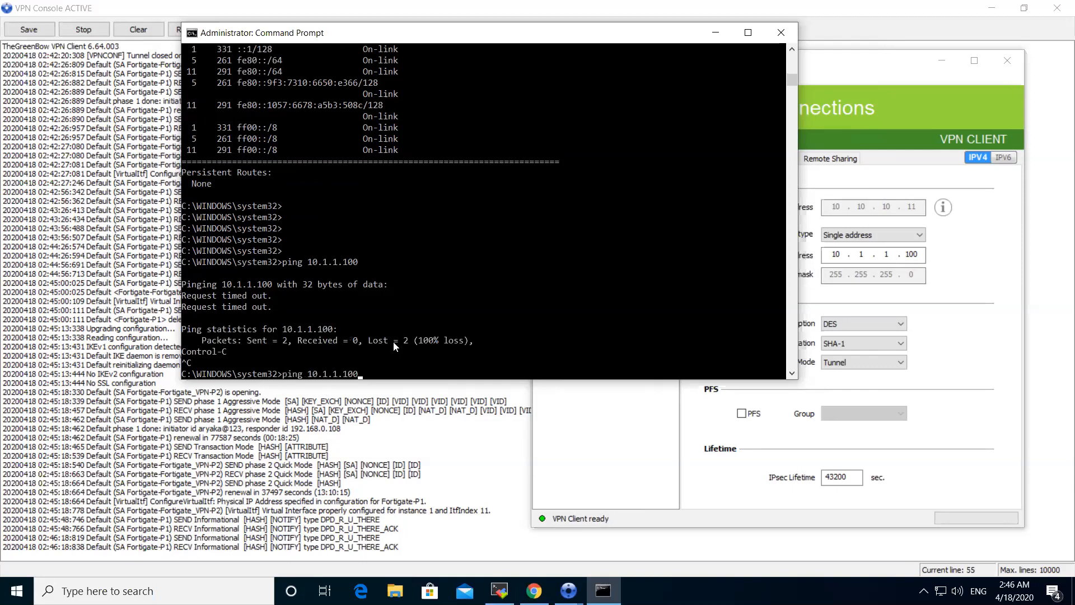
{"action": "key", "text": "Up"}
{"action": "key", "text": "Up"}
{"action": "key", "text": "Up"}
{"action": "key", "text": "Up"}
{"action": "key", "text": "Up"}
{"action": "key", "text": "Up"}
{"action": "key", "text": "Up"}
{"action": "key", "text": "Up"}
{"action": "key", "text": "Up"}
{"action": "key", "text": "Down"}
{"action": "key", "text": "Down"}
{"action": "key", "text": "Down"}
{"action": "key", "text": "Down"}
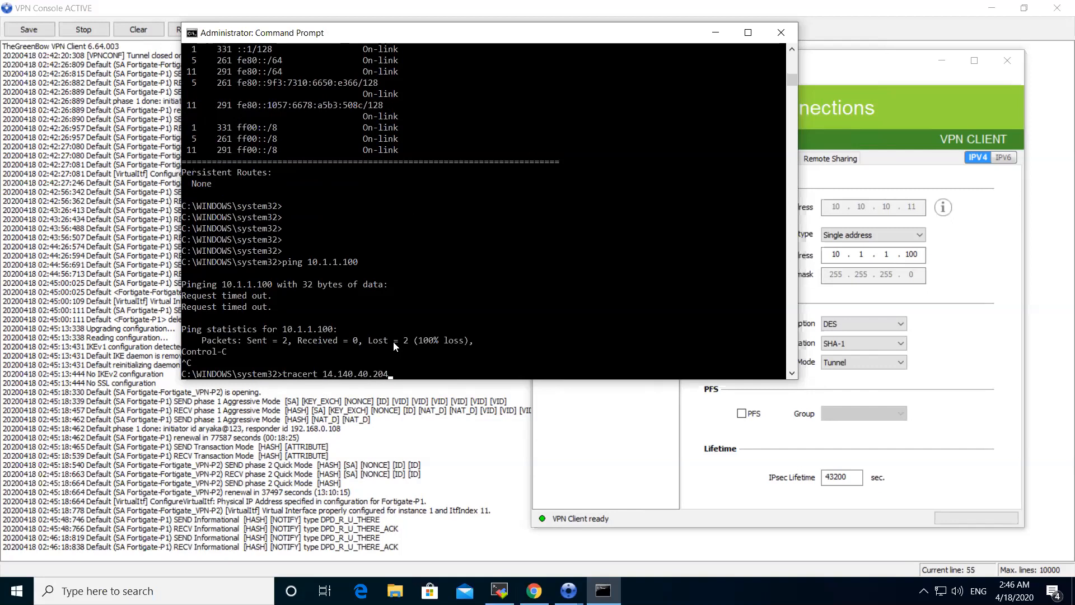
{"action": "key", "text": "Down"}
{"action": "key", "text": "Down"}
{"action": "key", "text": "Down"}
{"action": "key", "text": "Up"}
{"action": "key", "text": "Return"}
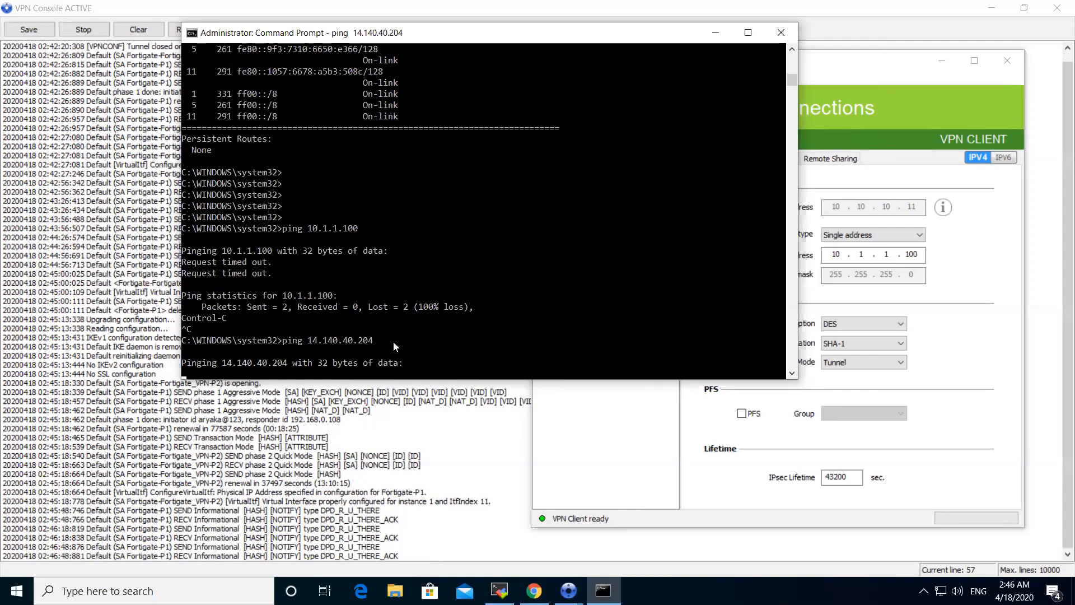
{"action": "key", "text": "ctrl+c"}
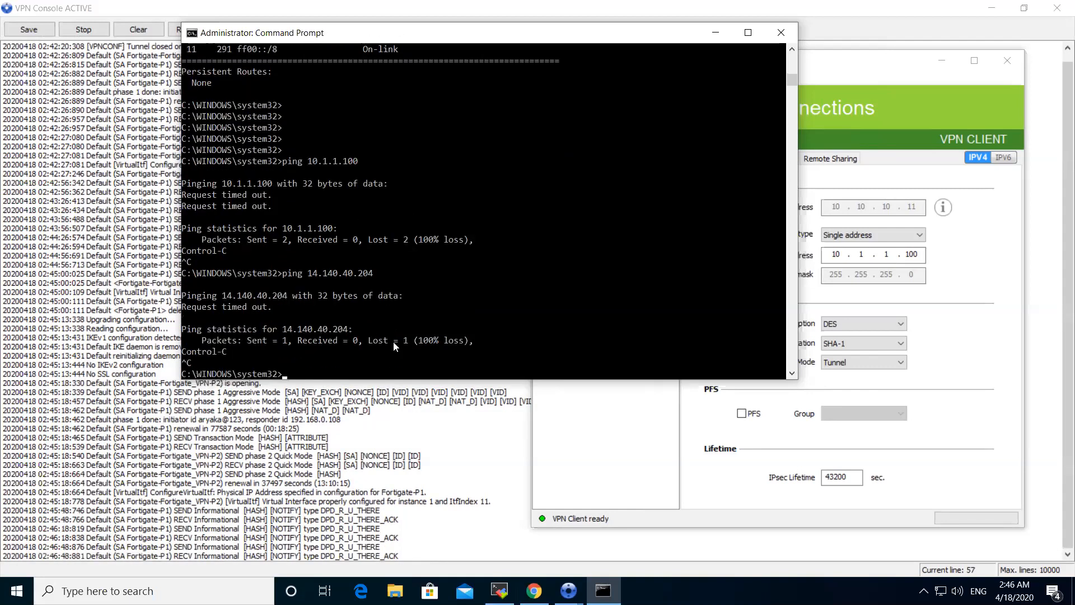
Step: Ping 10.1.1.100 with 10.10.10.11 as the source address, using the -S option, and interrupt it
{"action": "key", "text": "Up"}
{"action": "key", "text": "Up"}
{"action": "key", "text": "Up"}
{"action": "key", "text": "Up"}
{"action": "key", "text": "Up"}
{"action": "key", "text": "Up"}
{"action": "key", "text": "Up"}
{"action": "key", "text": "Up"}
{"action": "key", "text": "Up"}
{"action": "key", "text": "Up"}
{"action": "key", "text": "Up"}
{"action": "key", "text": "Up"}
{"action": "key", "text": "Up"}
{"action": "key", "text": "Up"}
{"action": "key", "text": "Up"}
{"action": "key", "text": "Up"}
{"action": "key", "text": "Up"}
{"action": "key", "text": "Up"}
{"action": "type", "text": "-S 10.10.10.10.11"}
{"action": "key", "text": "Return"}
{"action": "key", "text": "ctrl+c"}
Step: Run ipconfig and highlight the IPv4 address of the TGB Fortigate-Fortigate_VPN adapter
{"action": "key", "text": "Return"}
{"action": "key", "text": "Return"}
{"action": "type", "text": "ipconfig"}
{"action": "key", "text": "Return"}
{"action": "left_click_drag", "start_coordinate": [379, 330], "coordinate": [442, 334]}
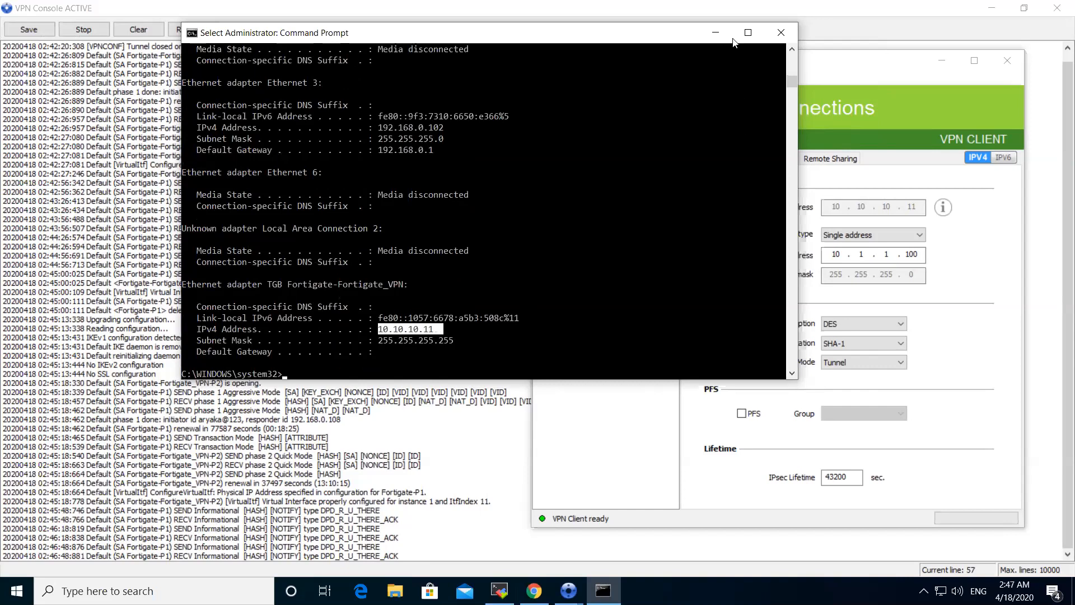
Step: Minimize the Command Prompt, switch to MobaXterm and highlight the latest VPN_0 packet sniffer capture
{"action": "left_click", "coordinate": [716, 32]}
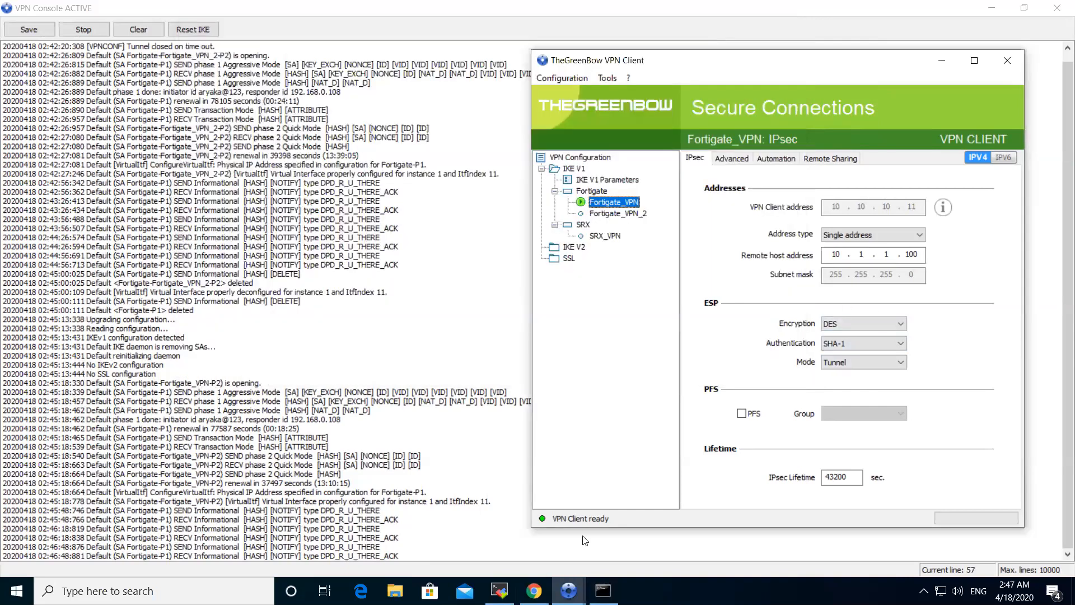
{"action": "left_click", "coordinate": [499, 590]}
{"action": "left_click_drag", "start_coordinate": [474, 534], "coordinate": [176, 350]}
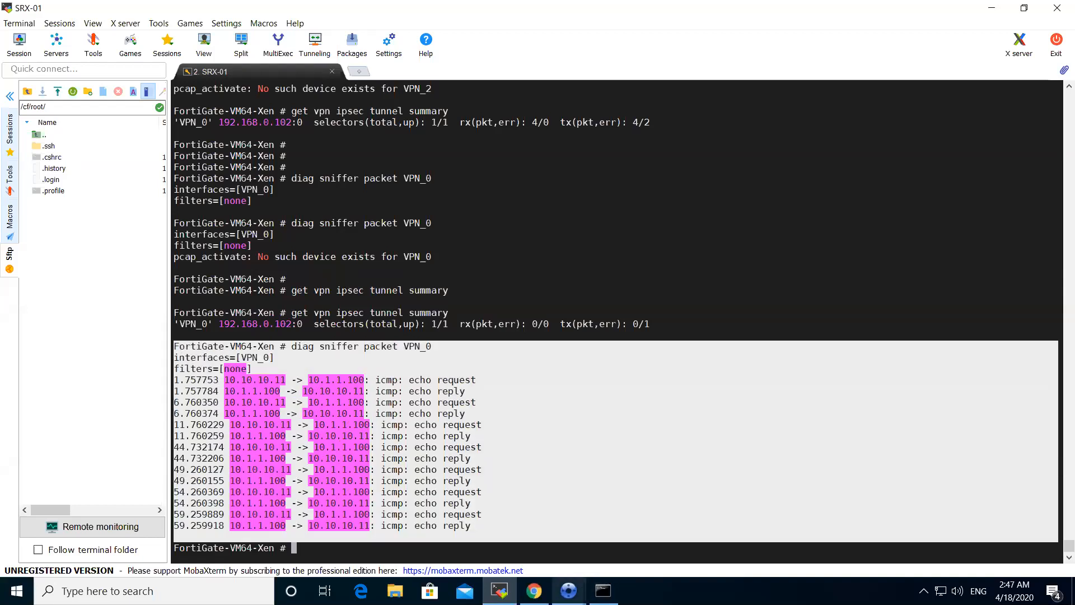
Step: Switch to TheGreenBow VPN Client and close the Fortigate_VPN tunnel
{"action": "mouse_move", "coordinate": [569, 590]}
{"action": "left_click", "coordinate": [654, 530]}
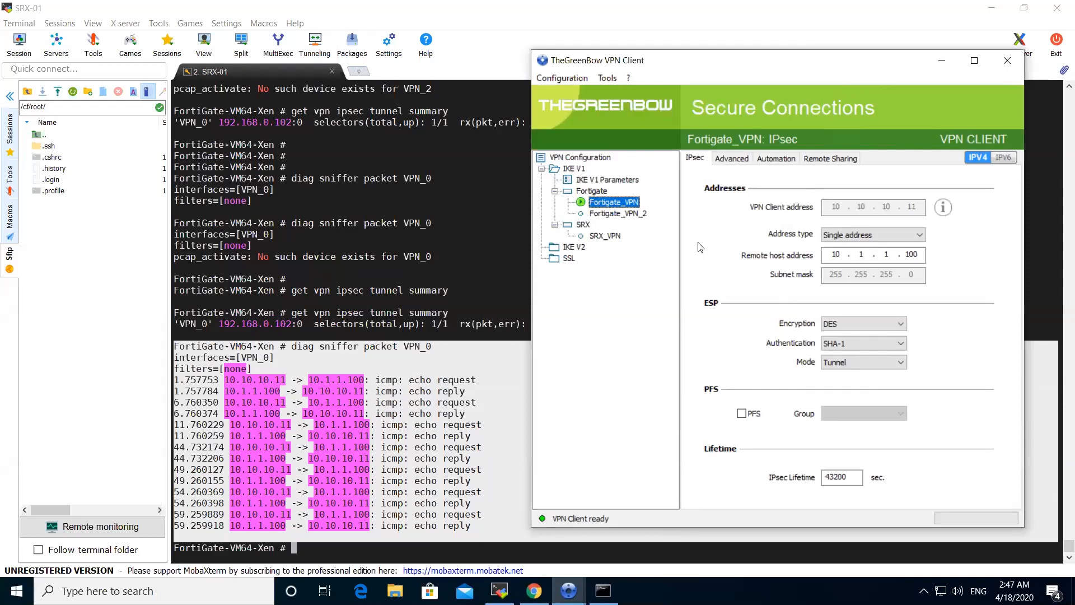
{"action": "right_click", "coordinate": [630, 203]}
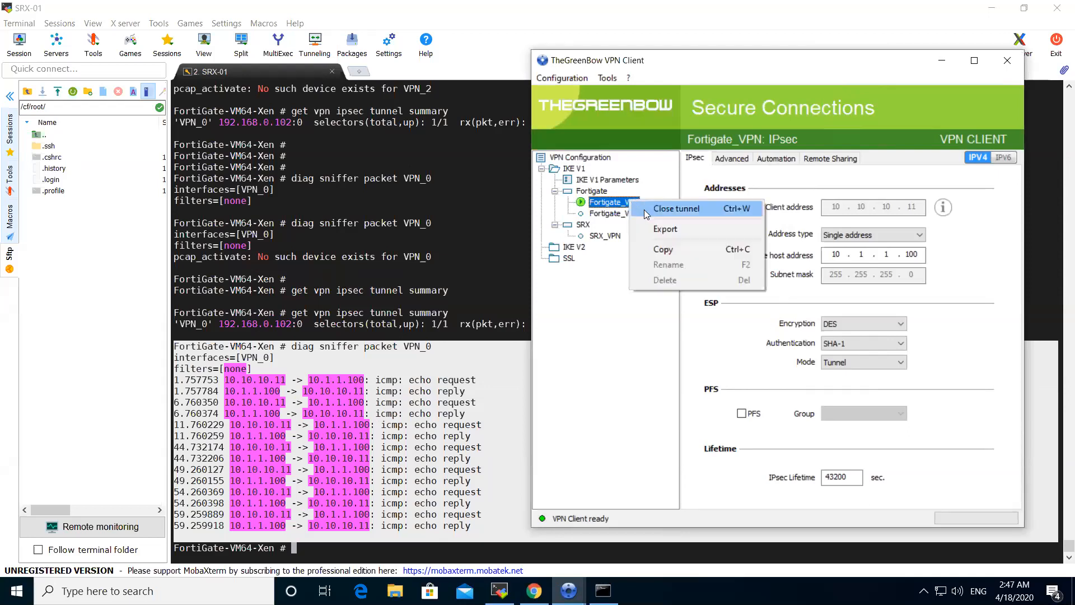
{"action": "left_click", "coordinate": [674, 216]}
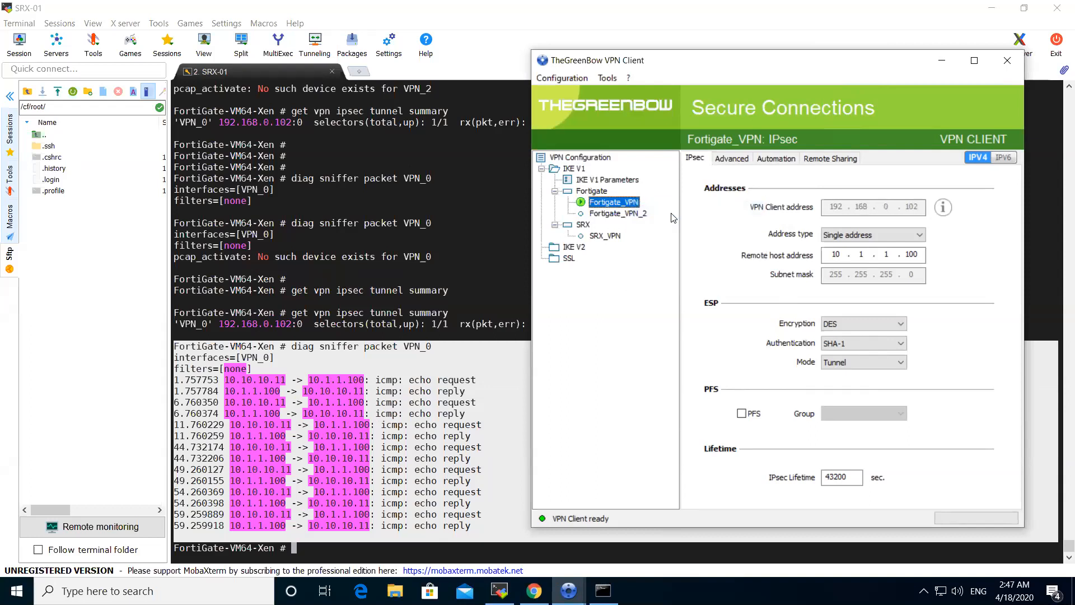
Step: Set the remote host address of Fortigate_VPN to 14.140.40.204 and save the VPN configuration
{"action": "left_click", "coordinate": [920, 251]}
{"action": "key", "text": "BackSpace"}
{"action": "key", "text": "BackSpace"}
{"action": "type", "text": "4.140.40"}
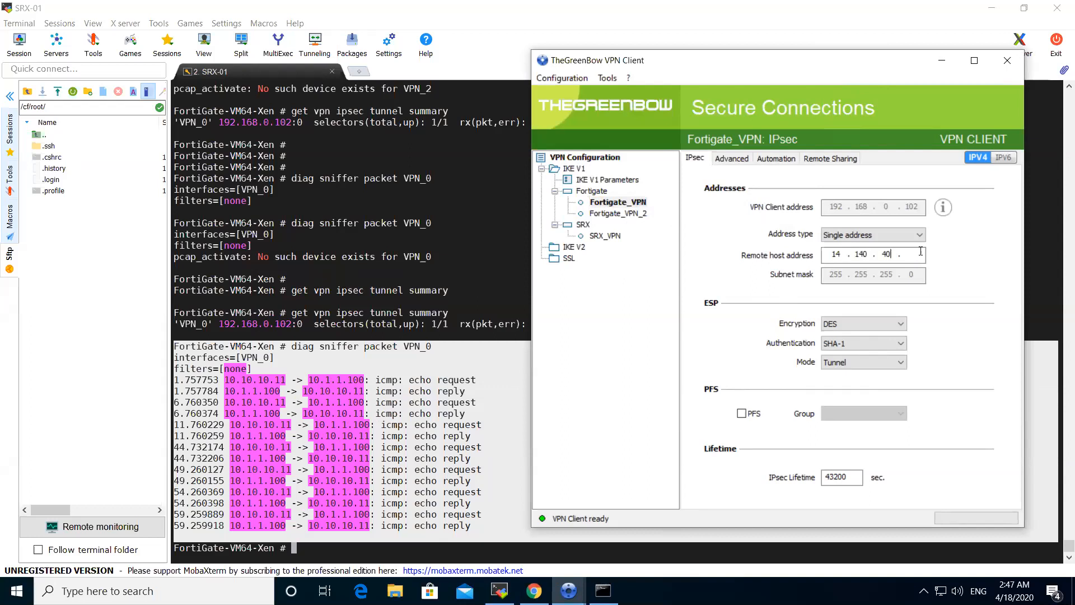
{"action": "type", "text": ".204"}
{"action": "left_click", "coordinate": [562, 77]}
{"action": "left_click", "coordinate": [578, 95]}
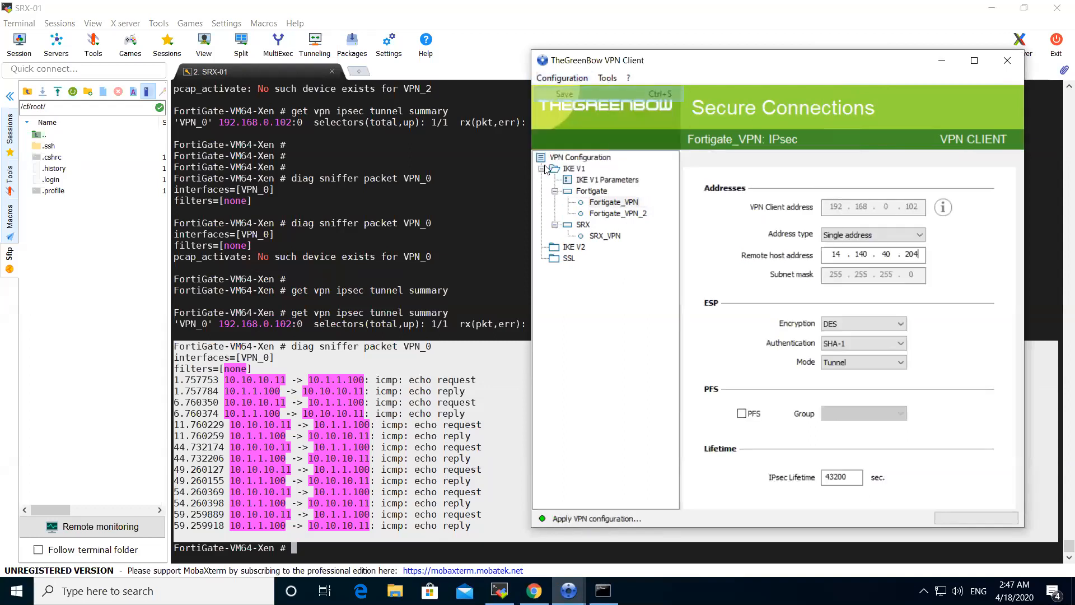
Step: Open the Fortigate_VPN tunnel and bring up the VPN Console log
{"action": "left_click", "coordinate": [456, 295]}
{"action": "mouse_move", "coordinate": [569, 591]}
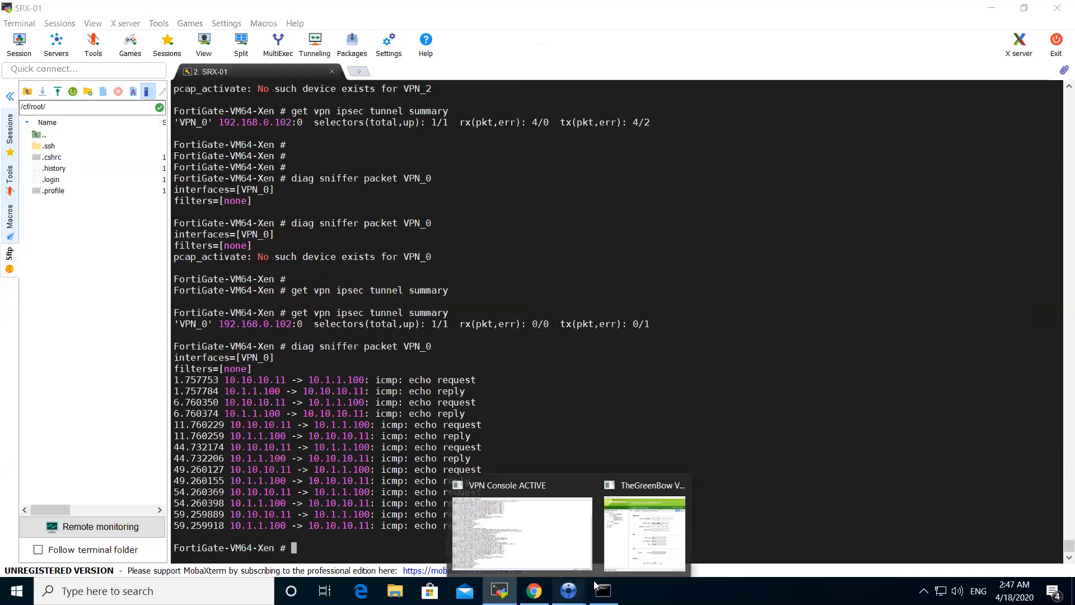
{"action": "left_click", "coordinate": [640, 485]}
{"action": "right_click", "coordinate": [626, 204]}
{"action": "left_click", "coordinate": [644, 211]}
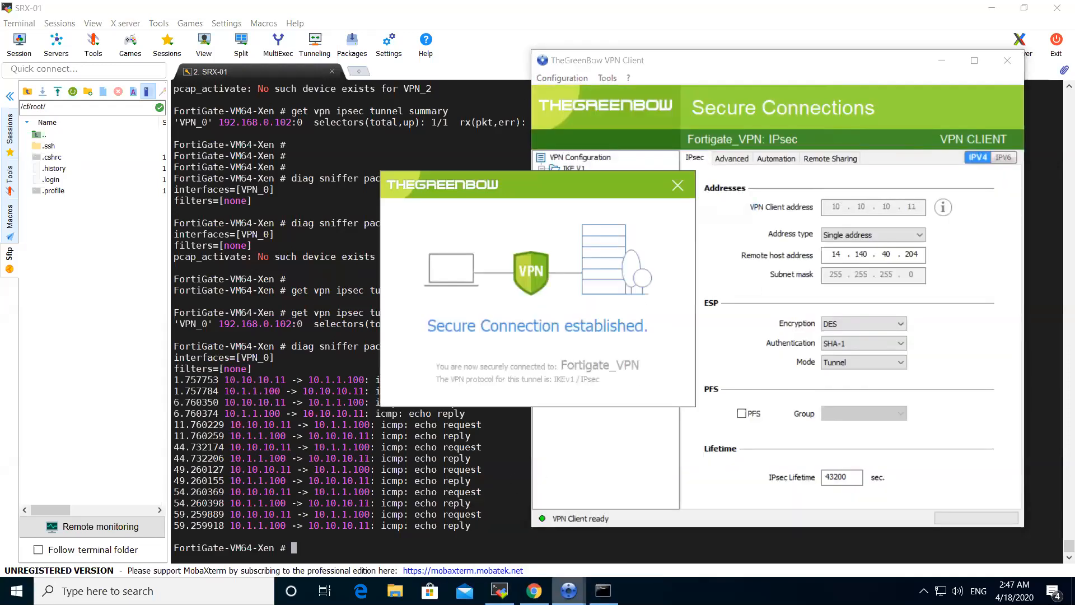
{"action": "mouse_move", "coordinate": [569, 591]}
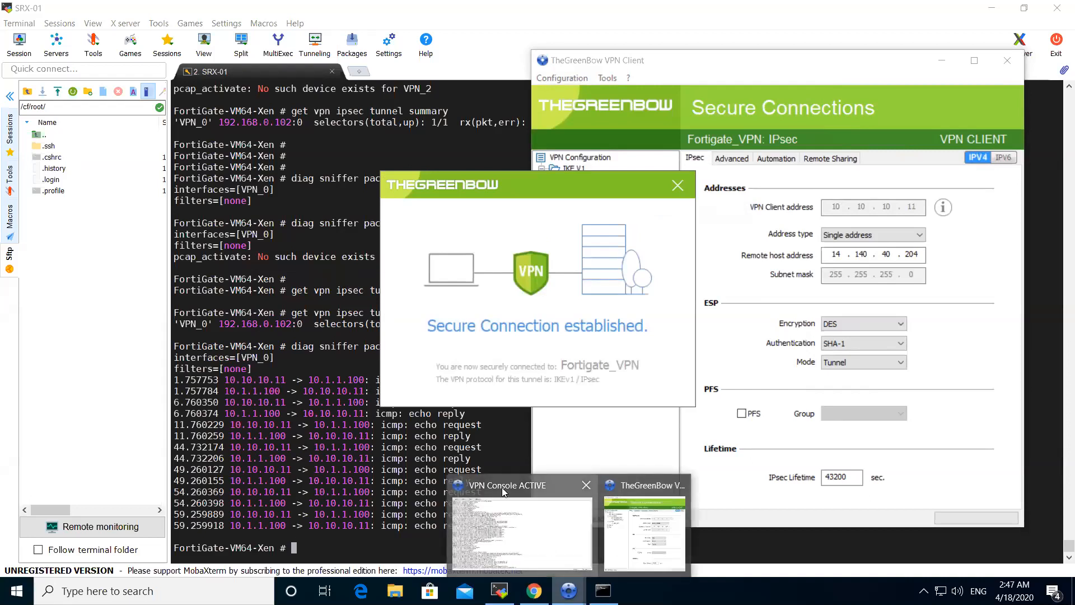
{"action": "left_click", "coordinate": [552, 546]}
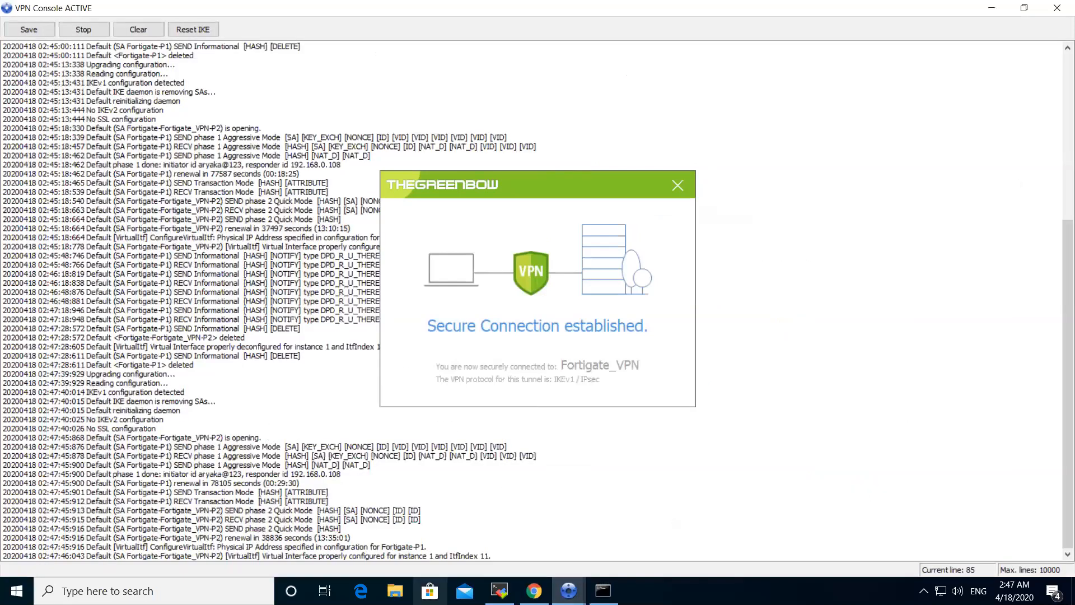
Step: Switch to MobaXterm and rerun the FortiGate packet sniffer on VPN_0 with "diag sniffer packet VPN_0"
{"action": "left_click", "coordinate": [500, 591]}
{"action": "key", "text": "Up"}
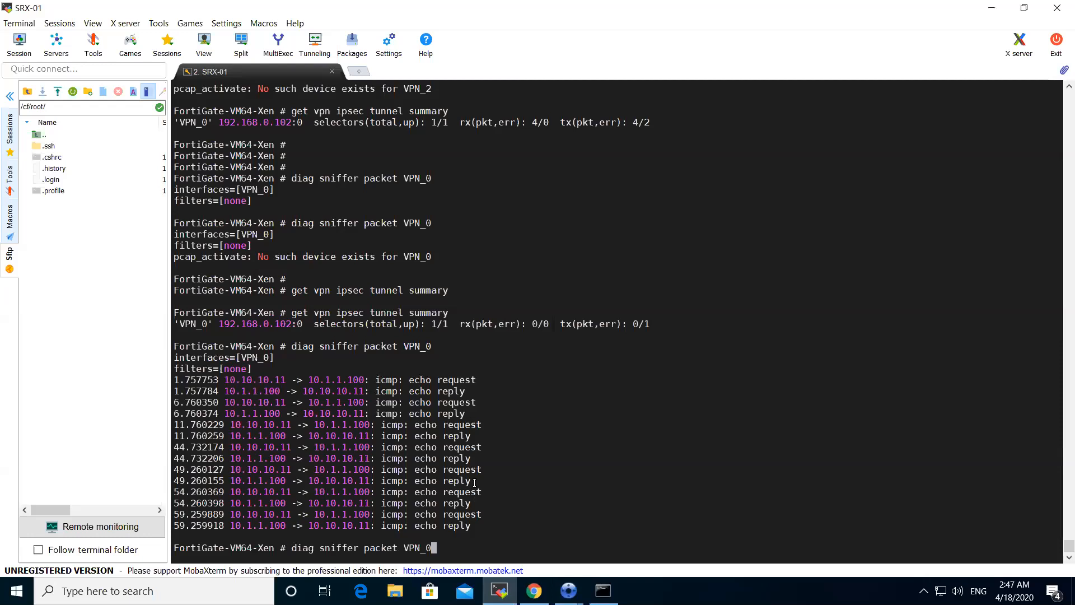
{"action": "key", "text": "Return"}
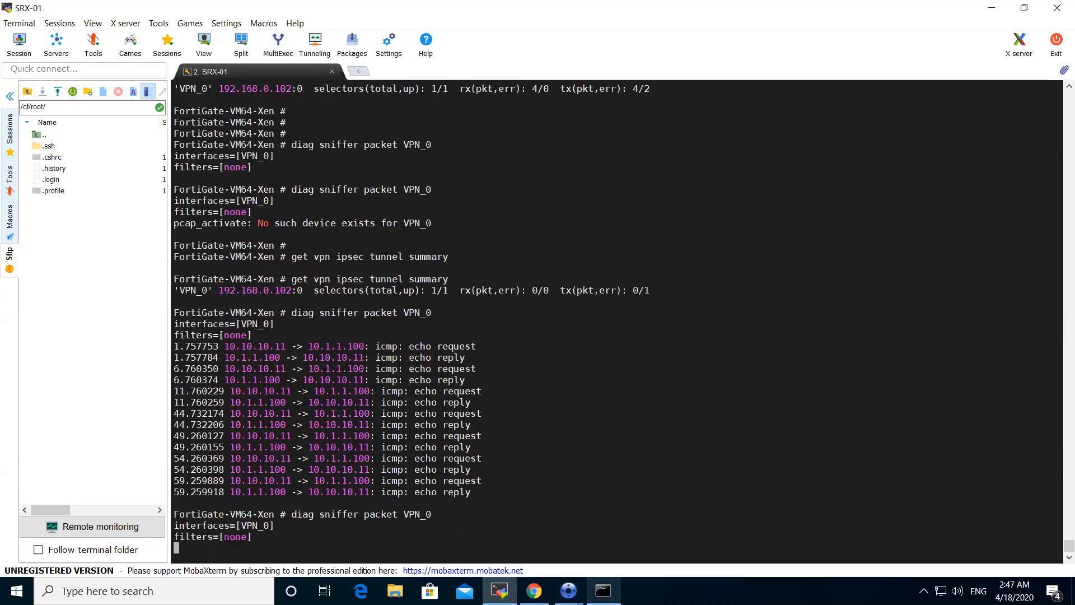
Step: Switch to the Command Prompt and ping 14.140.40.204 through the open tunnel
{"action": "left_click", "coordinate": [603, 590]}
{"action": "right_click", "coordinate": [491, 318]}
{"action": "type", "text": "ping 14.140.40.204"}
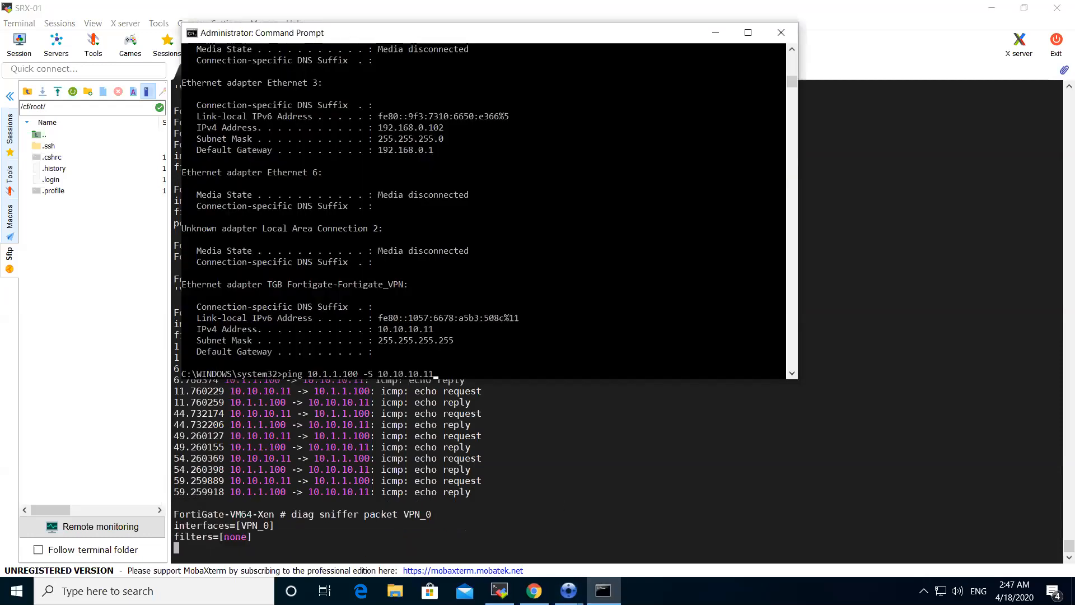
{"action": "key", "text": "Return"}
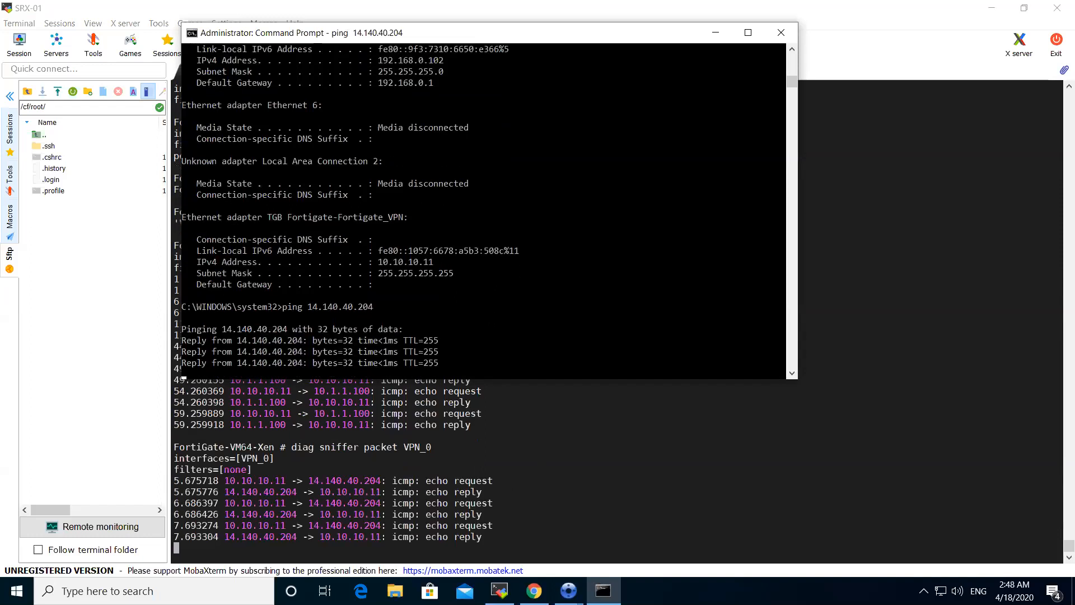
Step: Examine the sniffer's ICMP requests and replies, comparing destination 14.140.40.204 with 10.1.1.100 in the previous capture
{"action": "left_click_drag", "start_coordinate": [453, 533], "coordinate": [177, 456]}
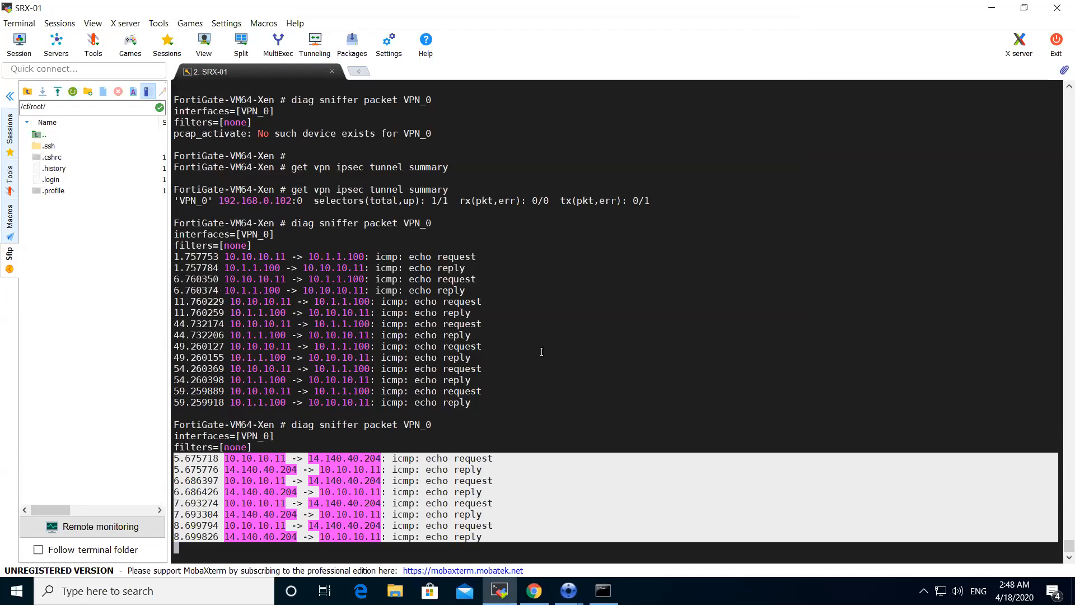
{"action": "left_click", "coordinate": [564, 488]}
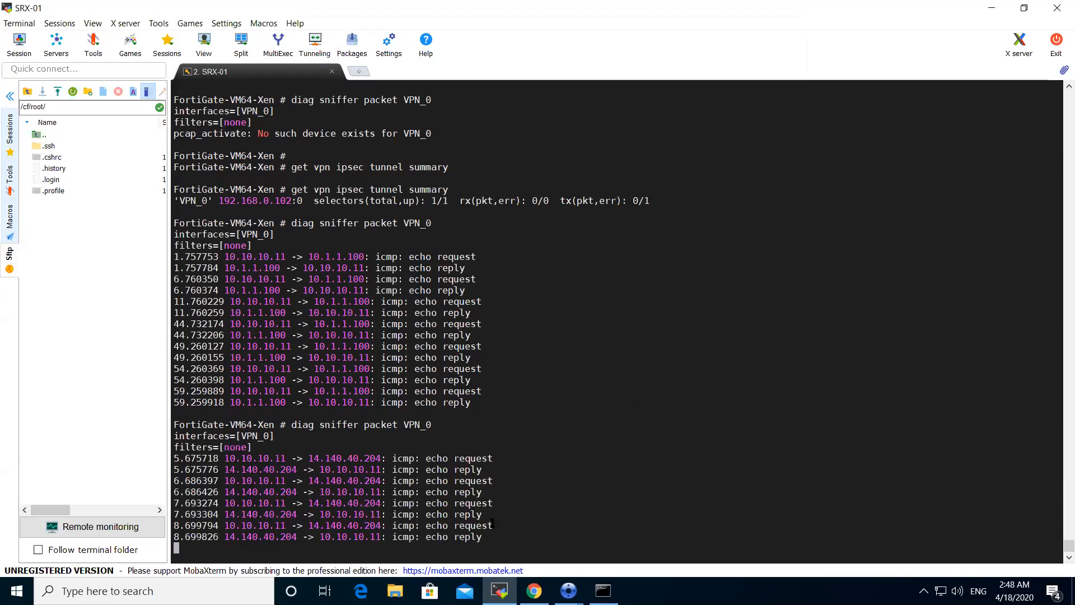
{"action": "left_click_drag", "start_coordinate": [481, 537], "coordinate": [177, 429]}
{"action": "left_click", "coordinate": [447, 489]}
{"action": "left_click_drag", "start_coordinate": [310, 459], "coordinate": [381, 458]}
{"action": "left_click_drag", "start_coordinate": [308, 257], "coordinate": [364, 257]}
{"action": "left_click", "coordinate": [442, 409]}
Step: Switch to TheGreenBow VPN Client and compare the IPsec address settings of Fortigate_VPN and Fortigate_VPN_2
{"action": "mouse_move", "coordinate": [568, 591]}
{"action": "left_click", "coordinate": [644, 540]}
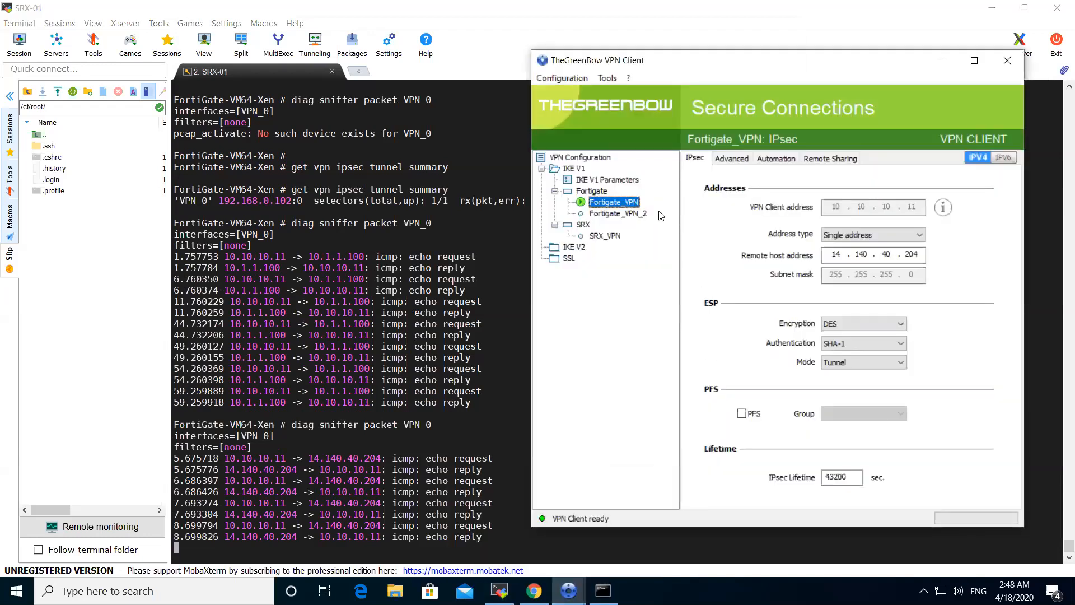
{"action": "left_click", "coordinate": [636, 214]}
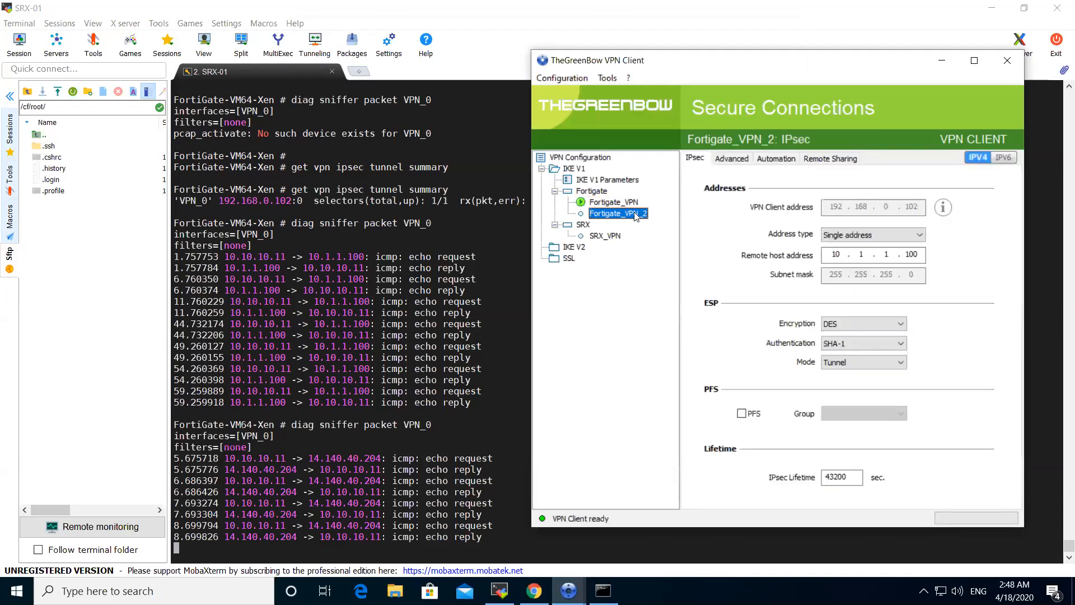
{"action": "left_click", "coordinate": [602, 194]}
{"action": "left_click", "coordinate": [615, 203]}
{"action": "left_click", "coordinate": [621, 213]}
{"action": "left_click", "coordinate": [621, 203]}
{"action": "left_click", "coordinate": [624, 212]}
{"action": "left_click", "coordinate": [625, 204]}
{"action": "left_click", "coordinate": [627, 211]}
{"action": "left_click", "coordinate": [626, 204]}
{"action": "left_click", "coordinate": [630, 212]}
{"action": "left_click", "coordinate": [629, 205]}
{"action": "left_click", "coordinate": [629, 212]}
{"action": "left_click", "coordinate": [628, 205]}
{"action": "left_click", "coordinate": [631, 212]}
{"action": "left_click_drag", "start_coordinate": [787, 67], "coordinate": [751, 56]}
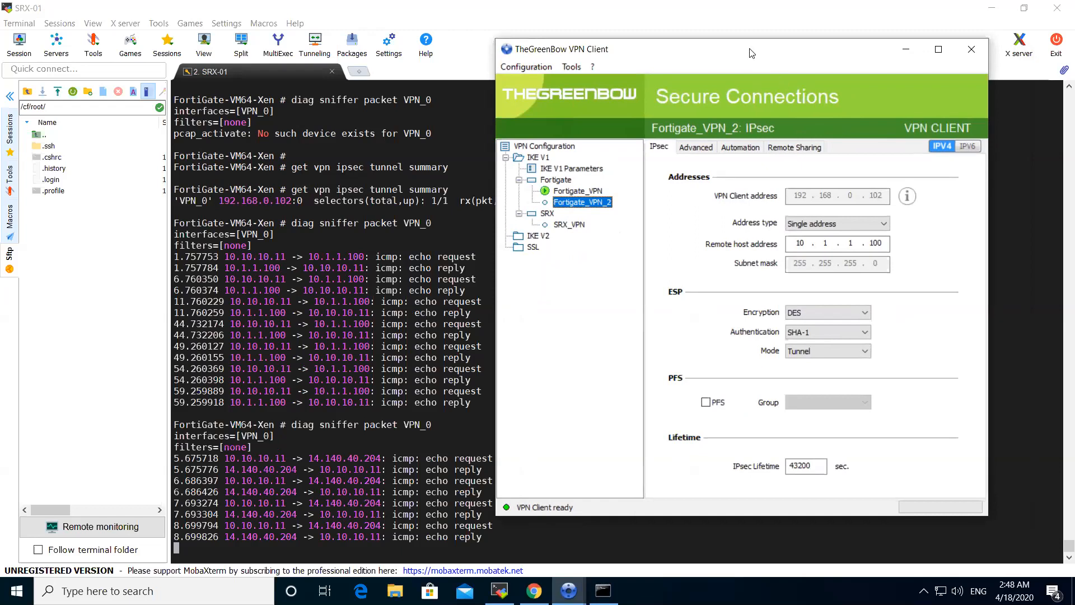
{"action": "mouse_move", "coordinate": [751, 53]}
{"action": "left_mouse_down"}
{"action": "mouse_move", "coordinate": [824, 45]}
{"action": "mouse_move", "coordinate": [763, 42]}
{"action": "left_mouse_up"}
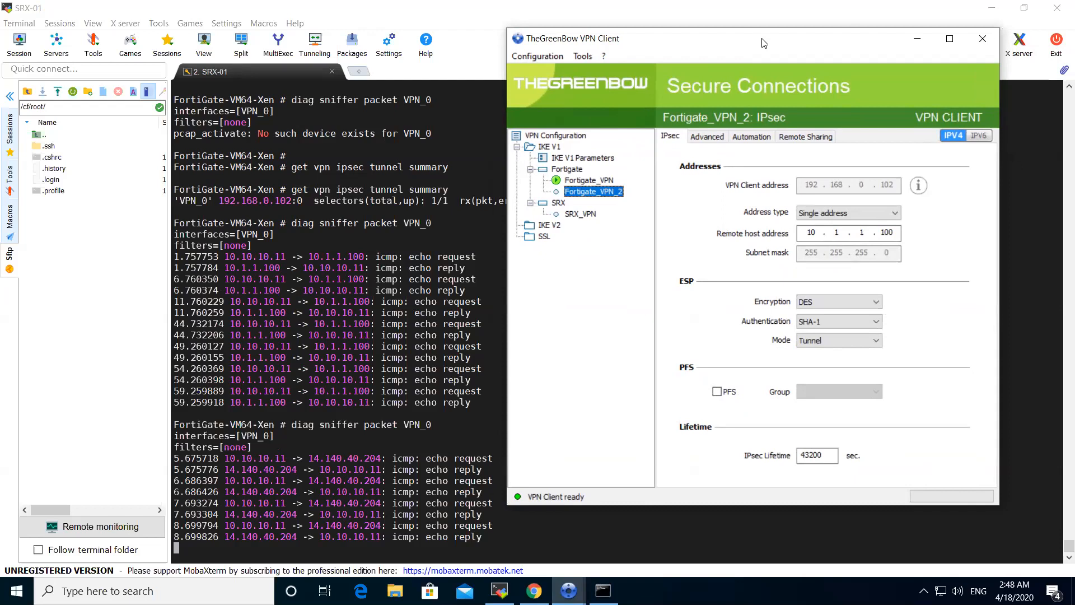
{"action": "left_click_drag", "start_coordinate": [764, 43], "coordinate": [641, 46]}
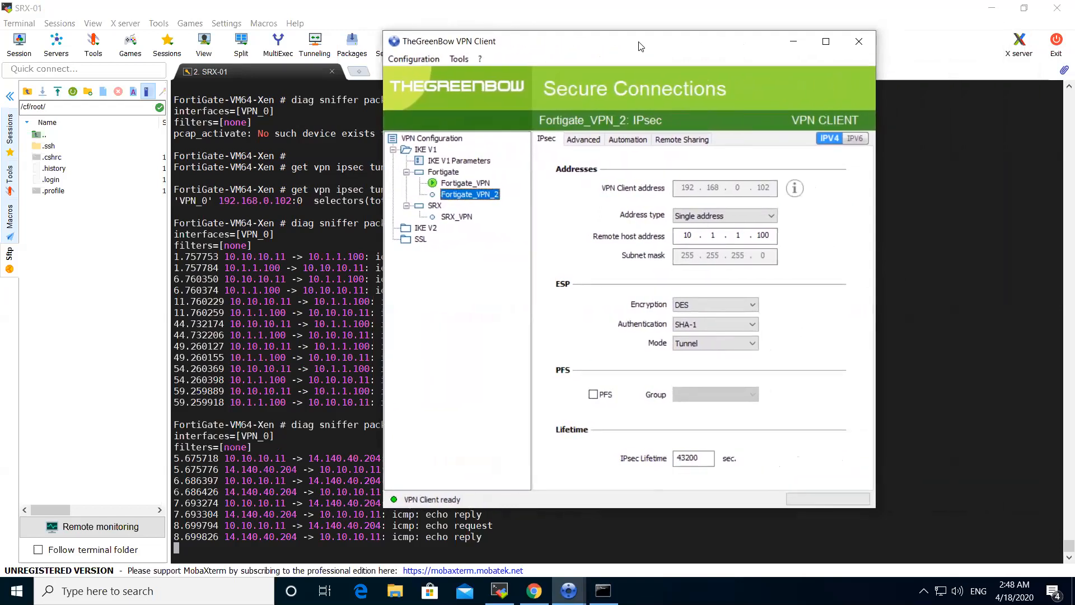